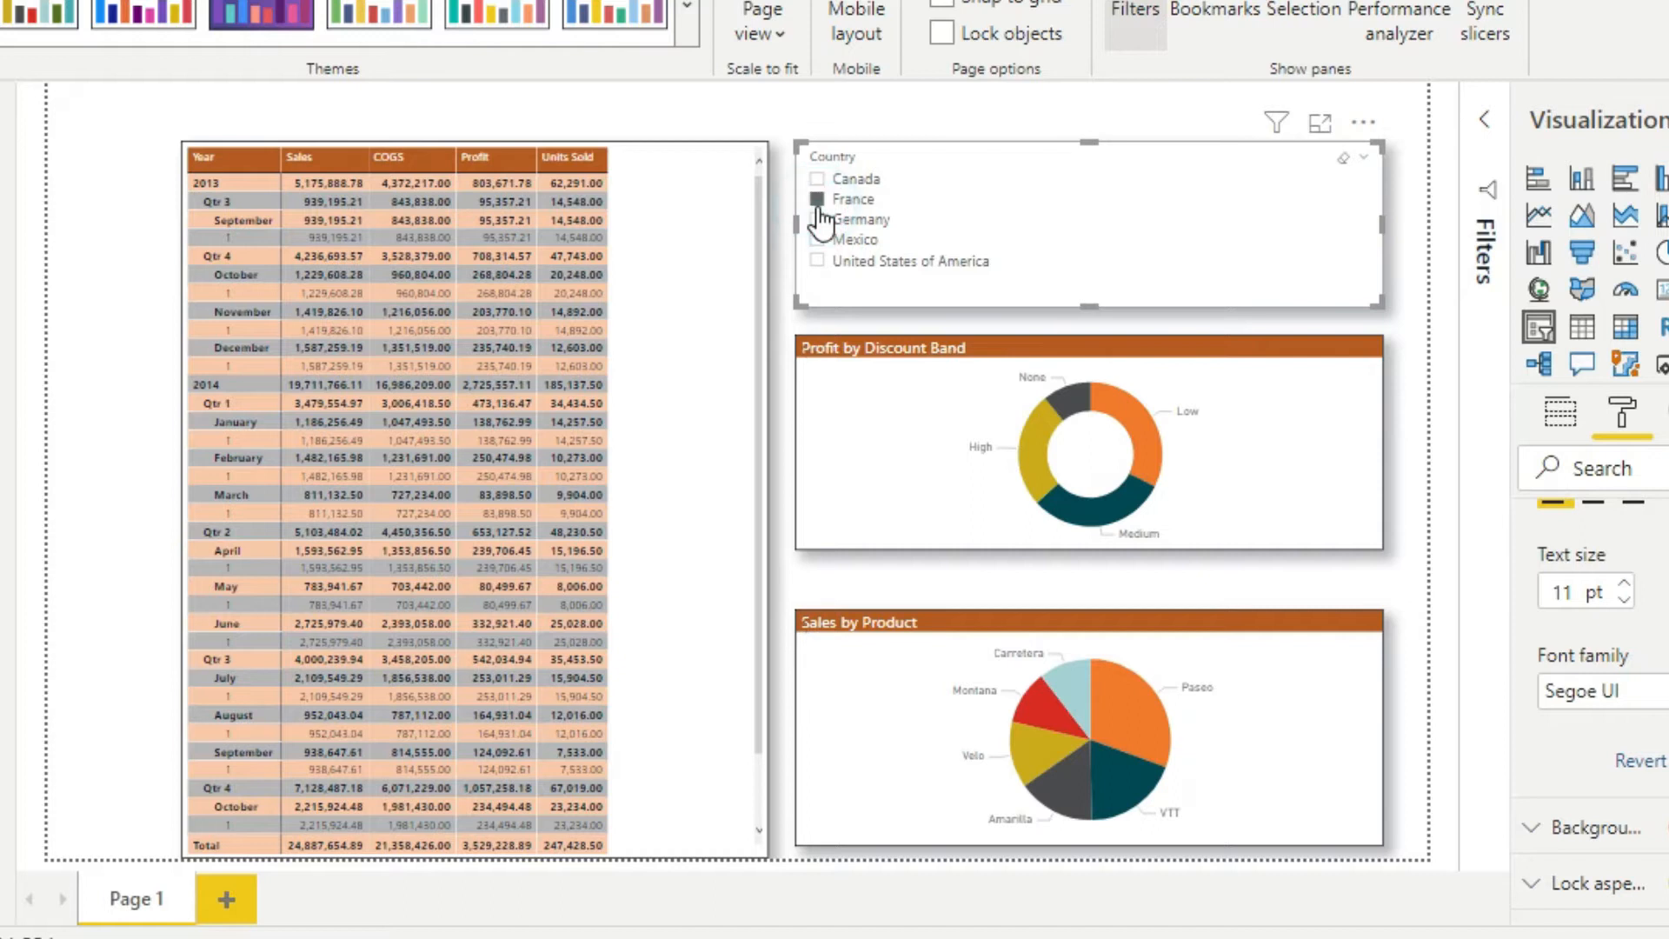
Filter the finished report by Germany, Mexico and United States of America in turn, and clear the country selection.
left_click(818, 221)
left_click(817, 236)
left_click(816, 263)
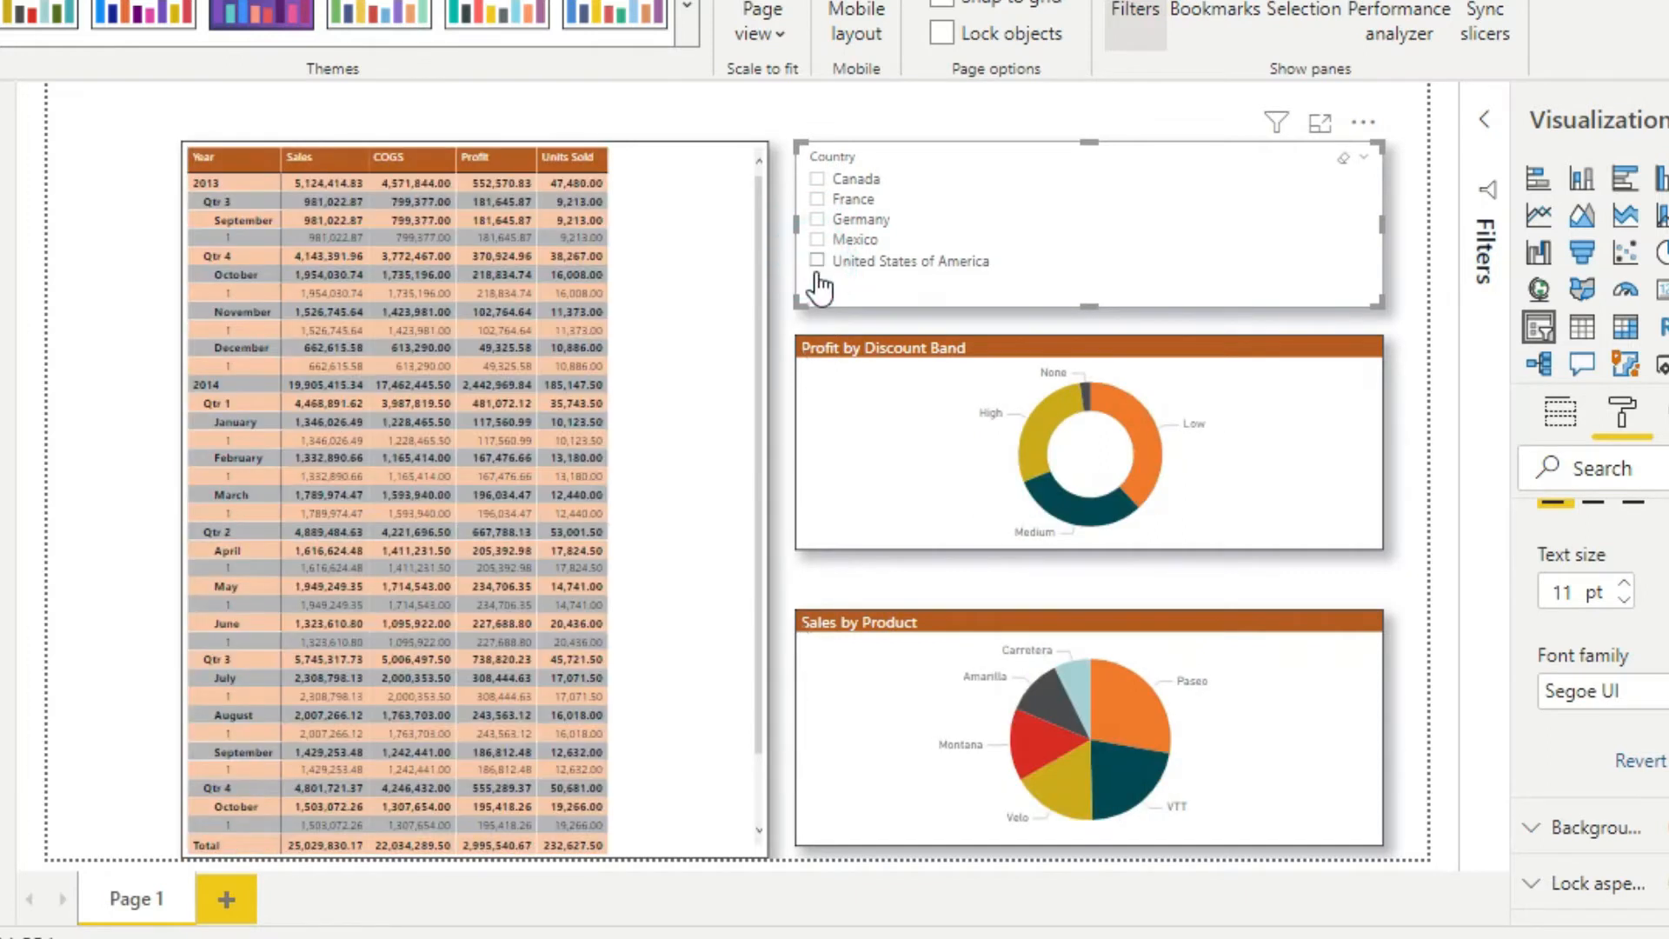
left_click(816, 263)
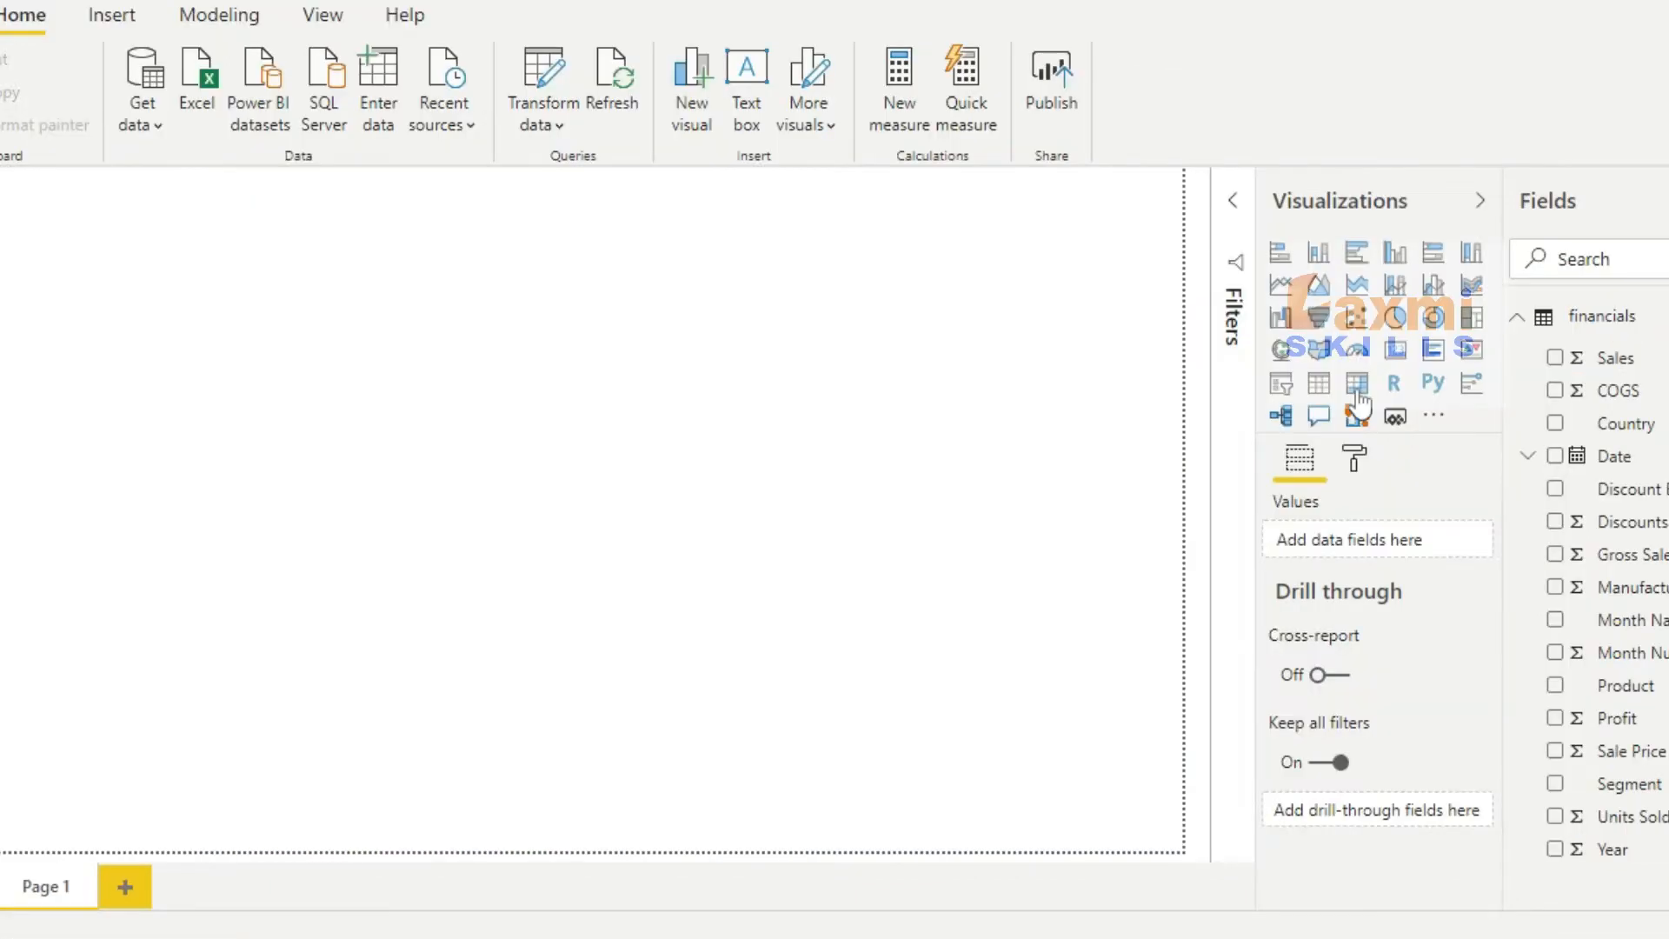
Create an enlarged matrix visual on the blank page with Date as rows and Sales as values.
left_click(1358, 393)
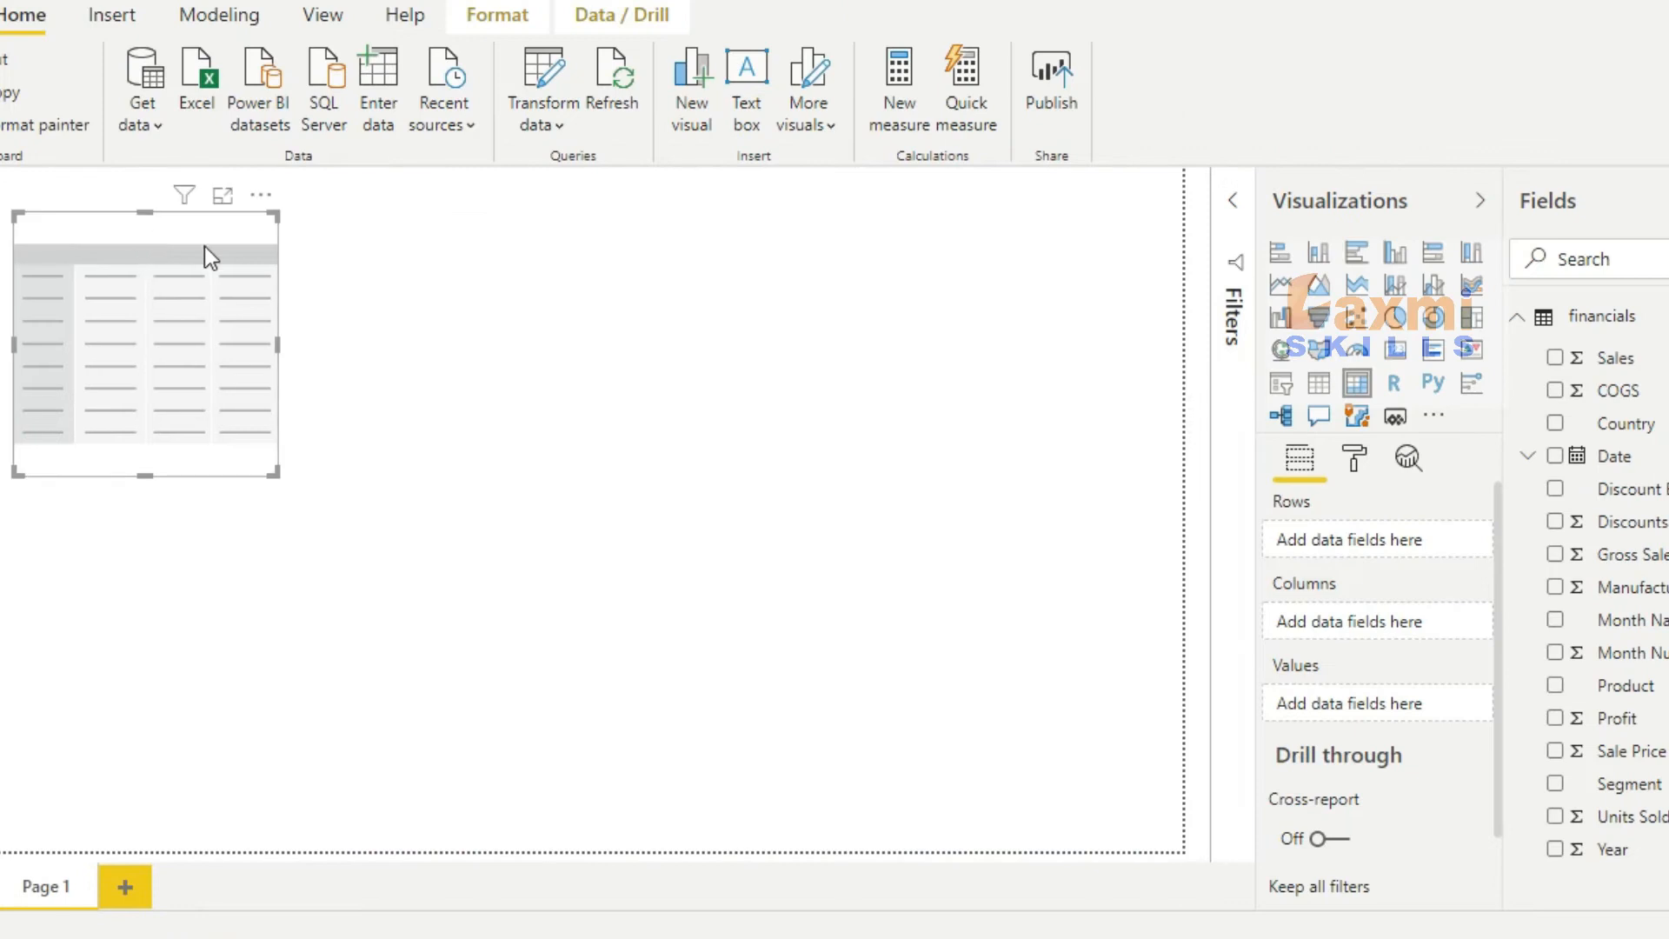
left_click_drag(209, 229, 258, 238)
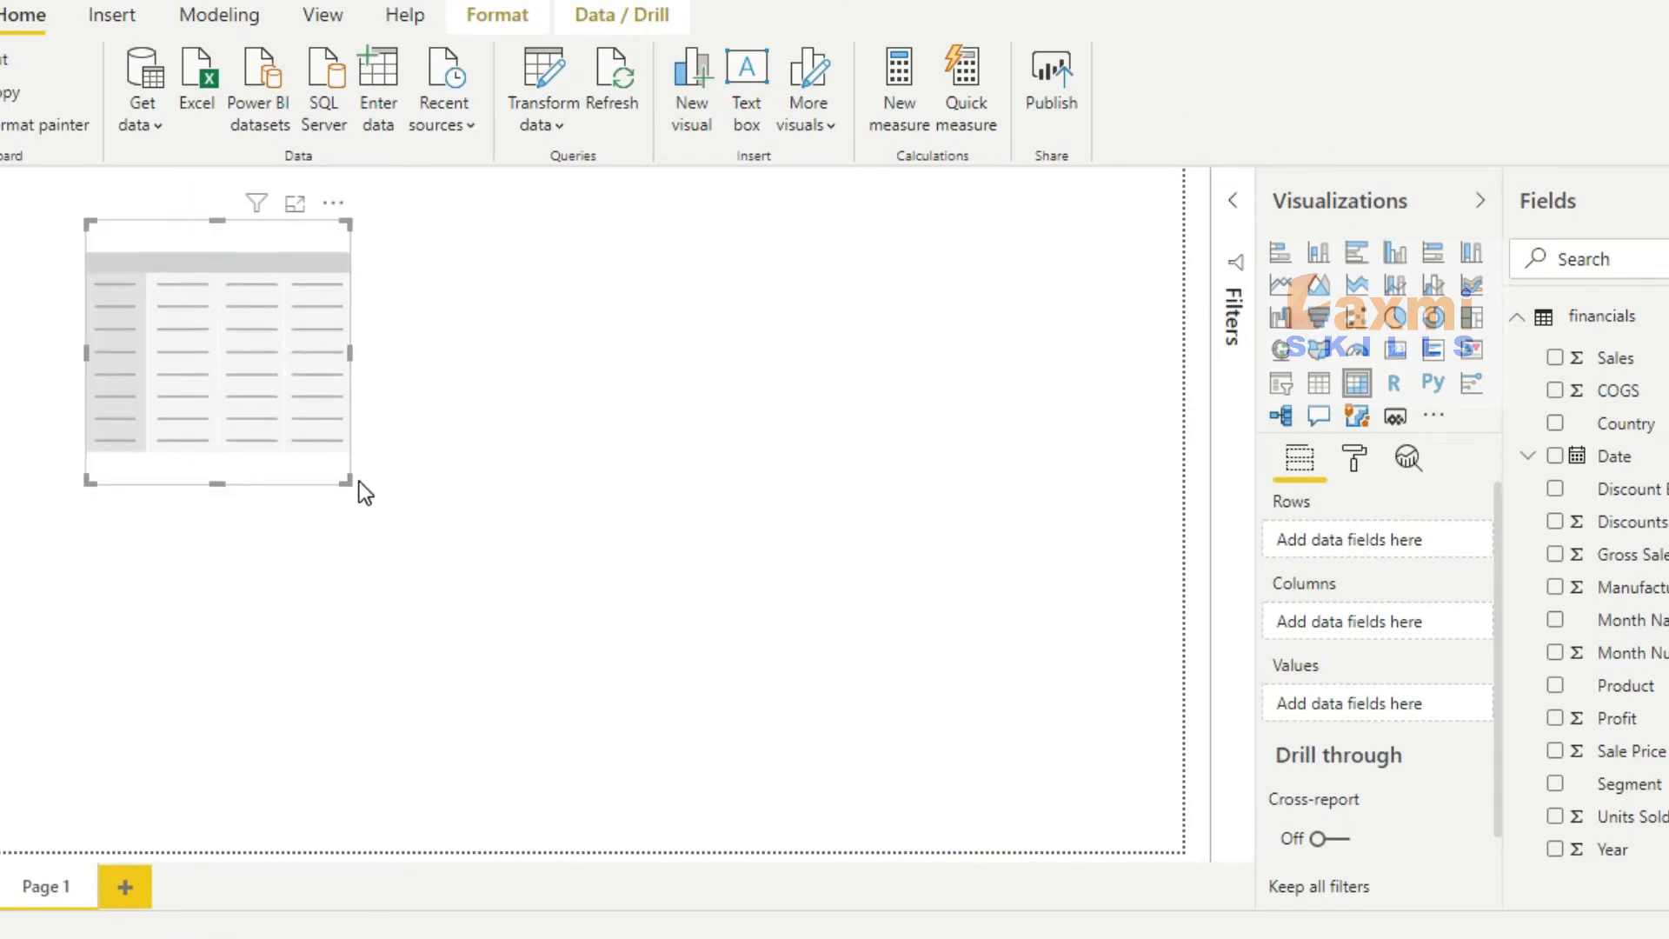
left_click_drag(347, 480, 561, 570)
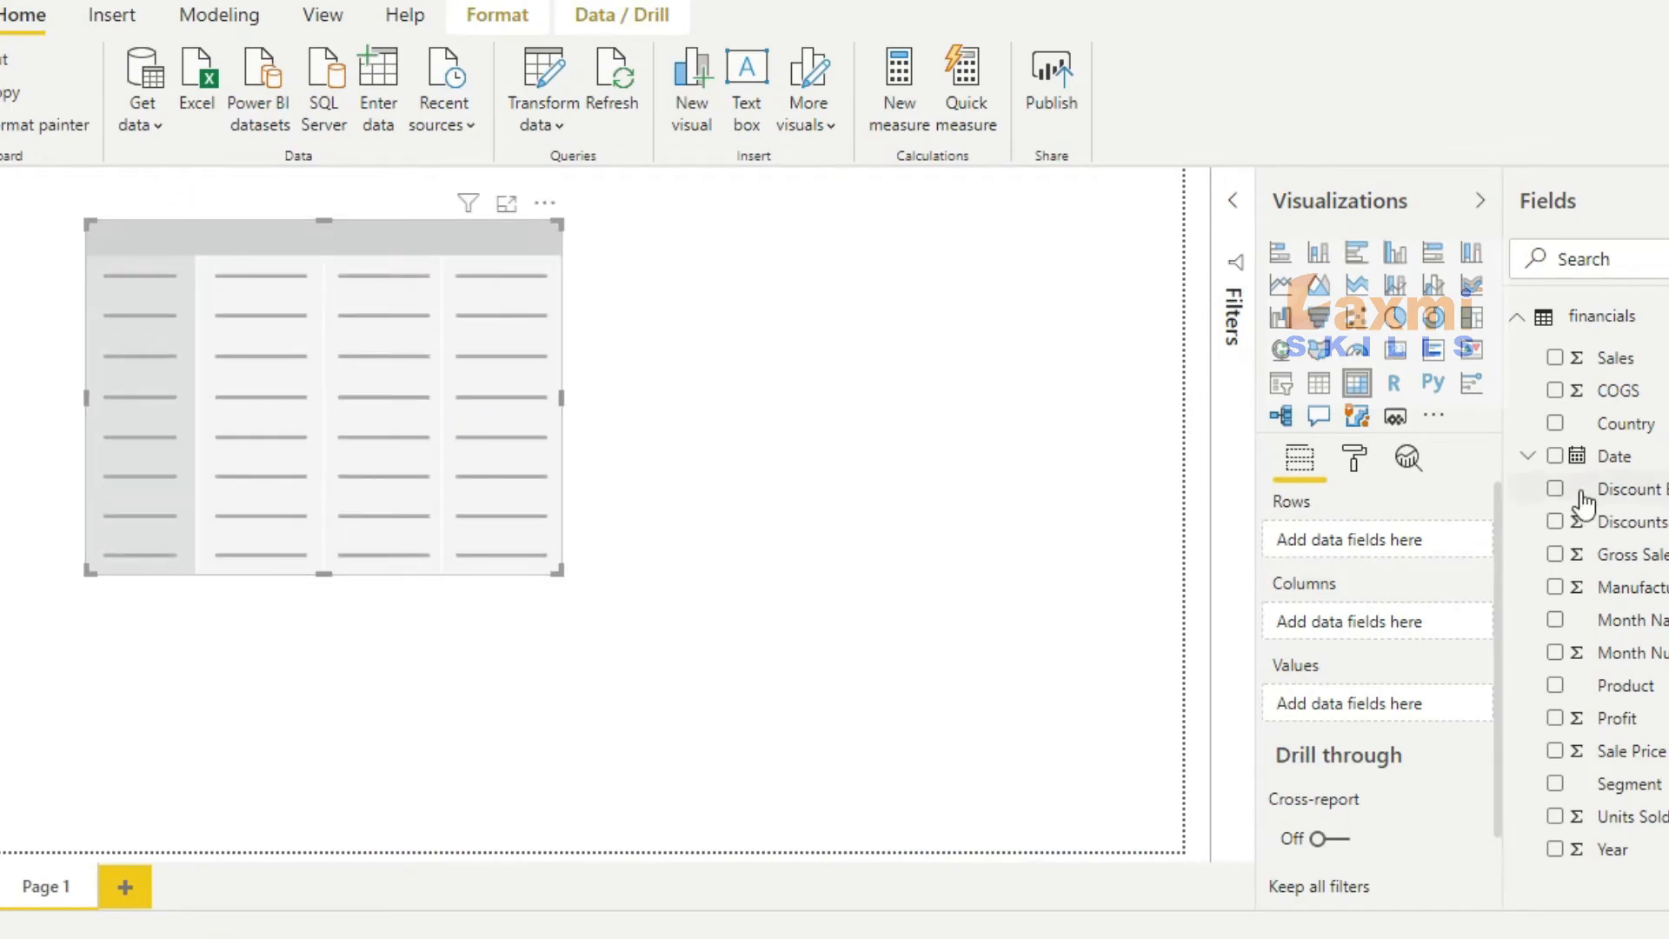
left_click(1554, 457)
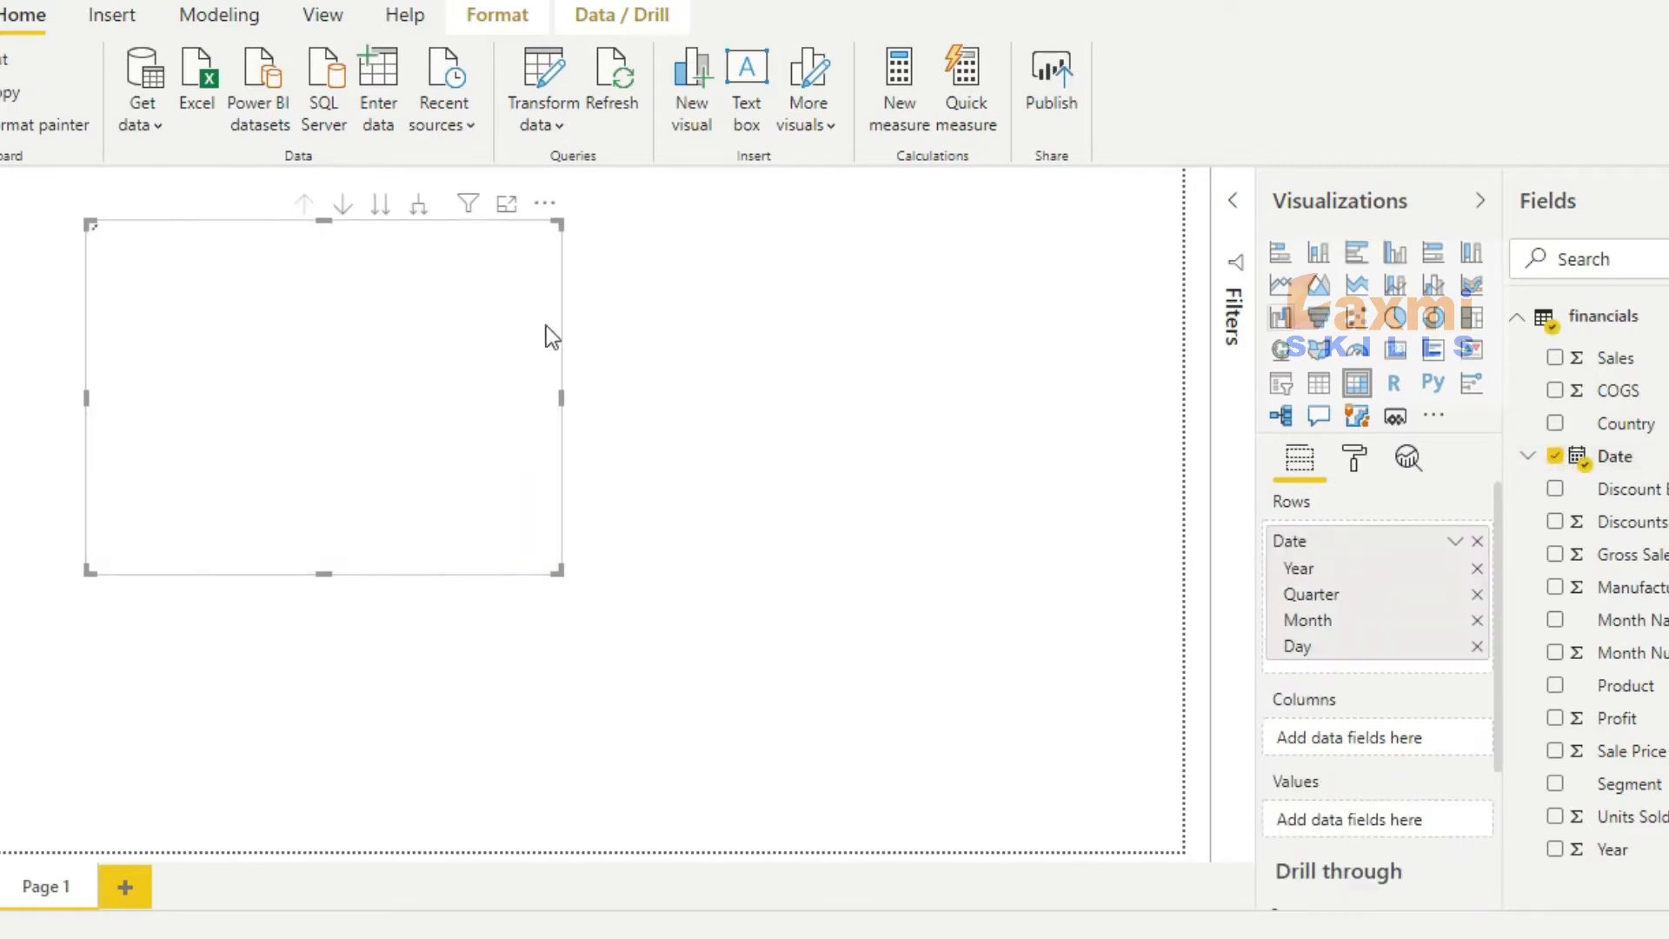
left_click(1556, 358)
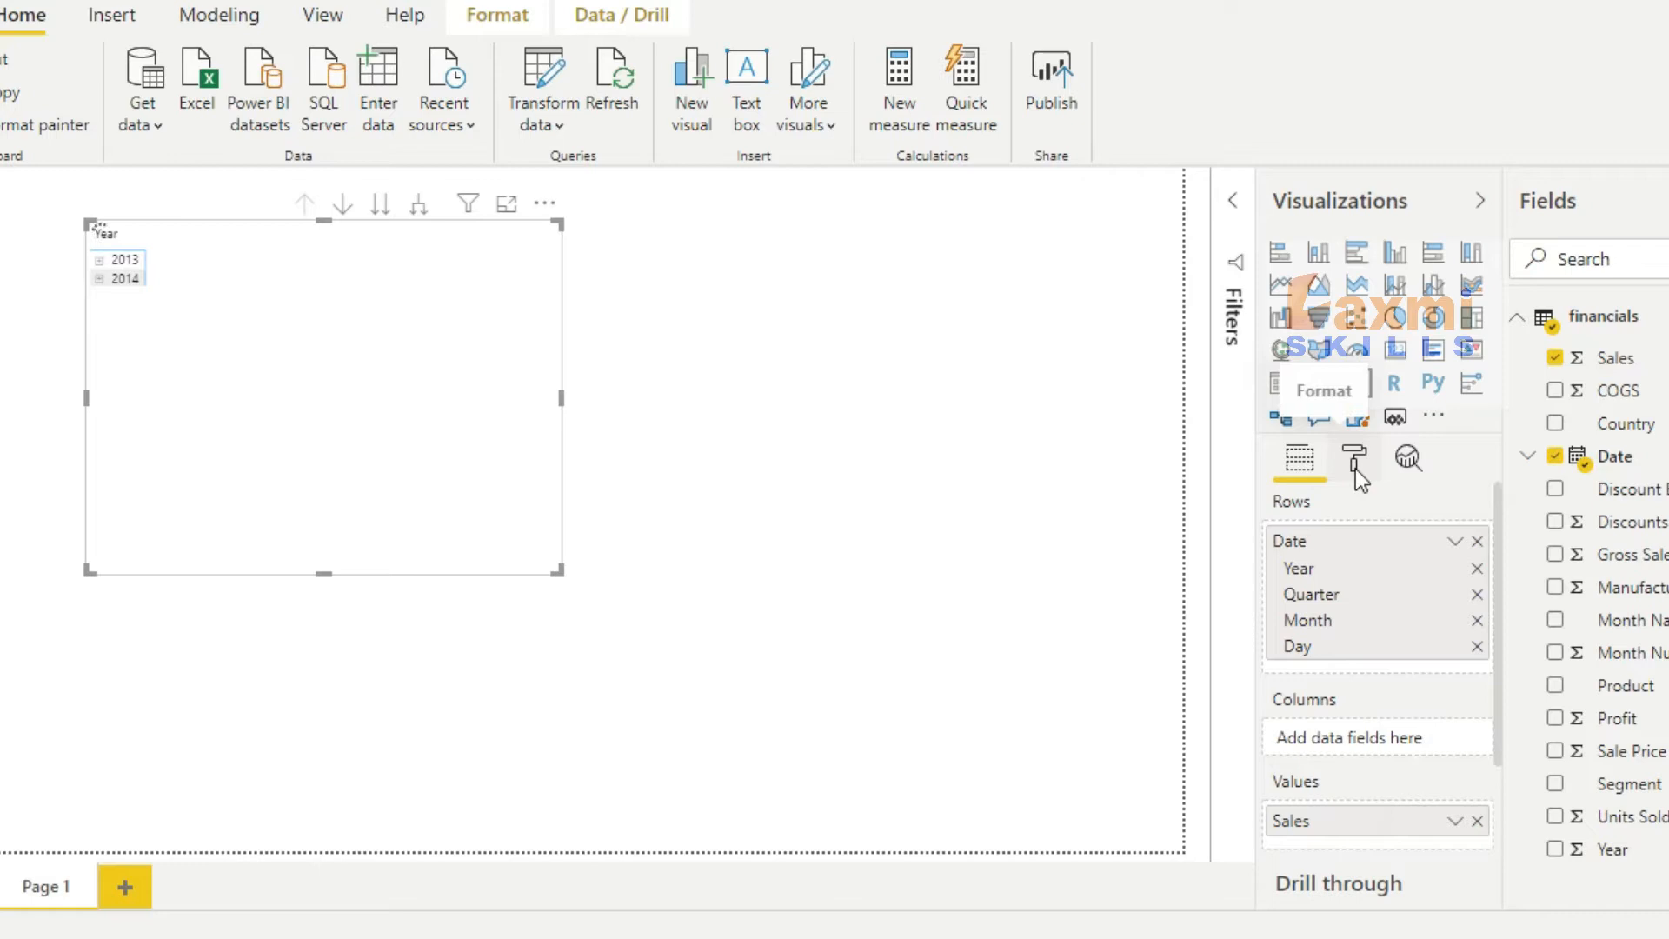
Format the matrix column headers with a dark blue background and white font.
left_click(1357, 458)
scroll(1365, 573, "down", 3)
left_click(1364, 570)
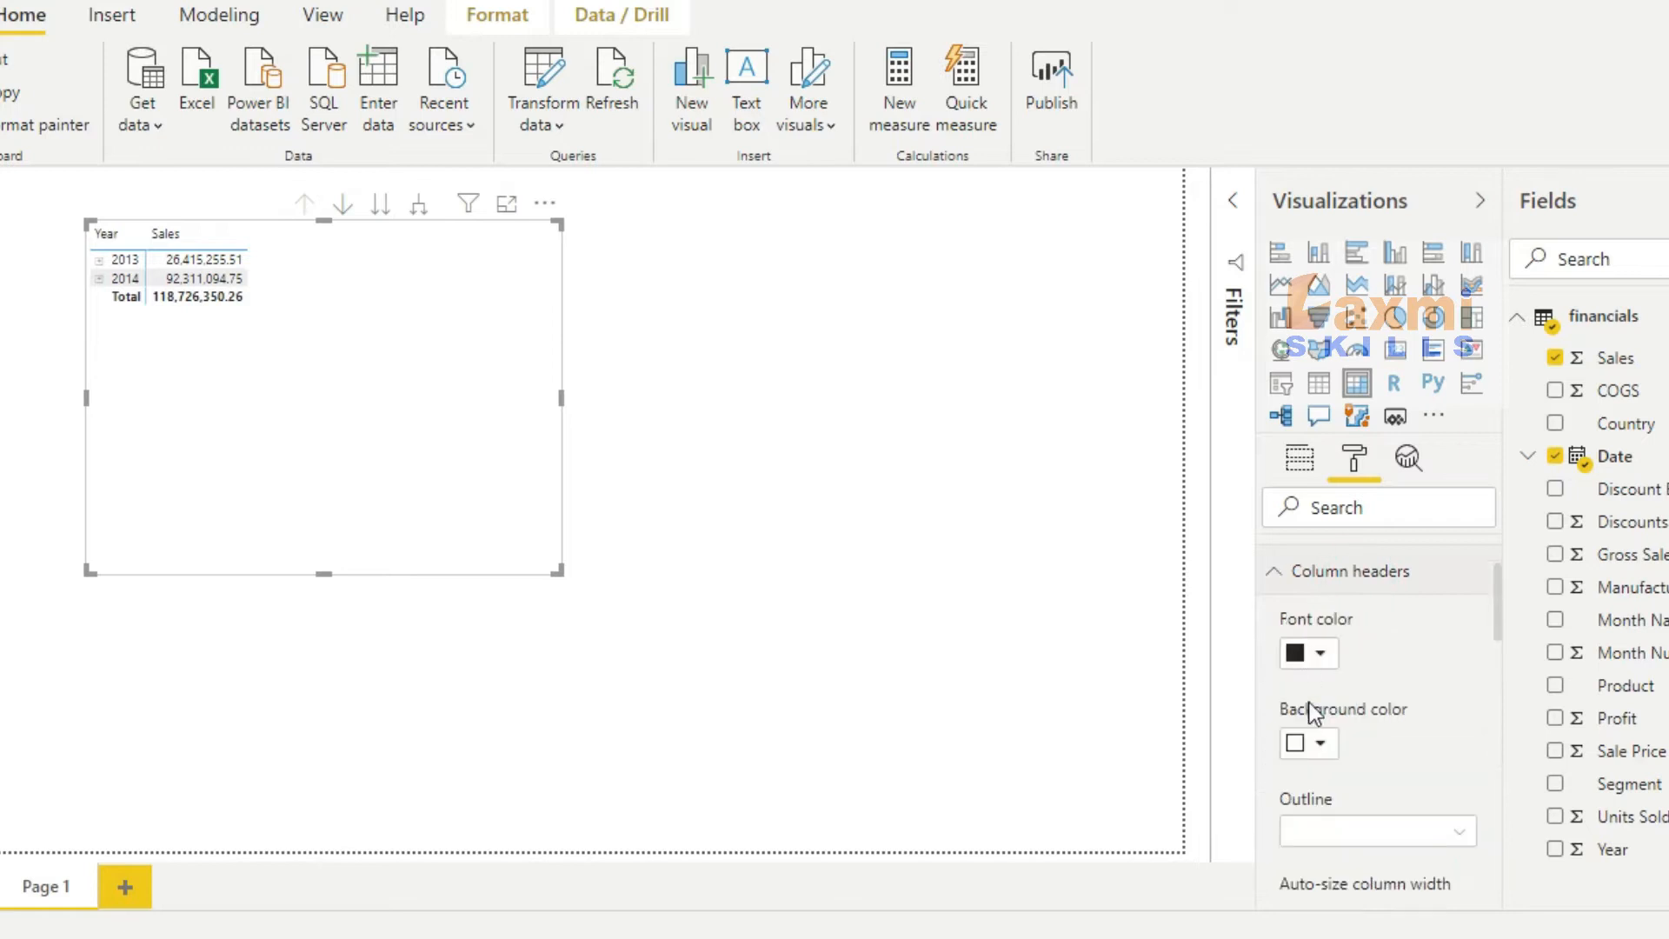
left_click(1314, 743)
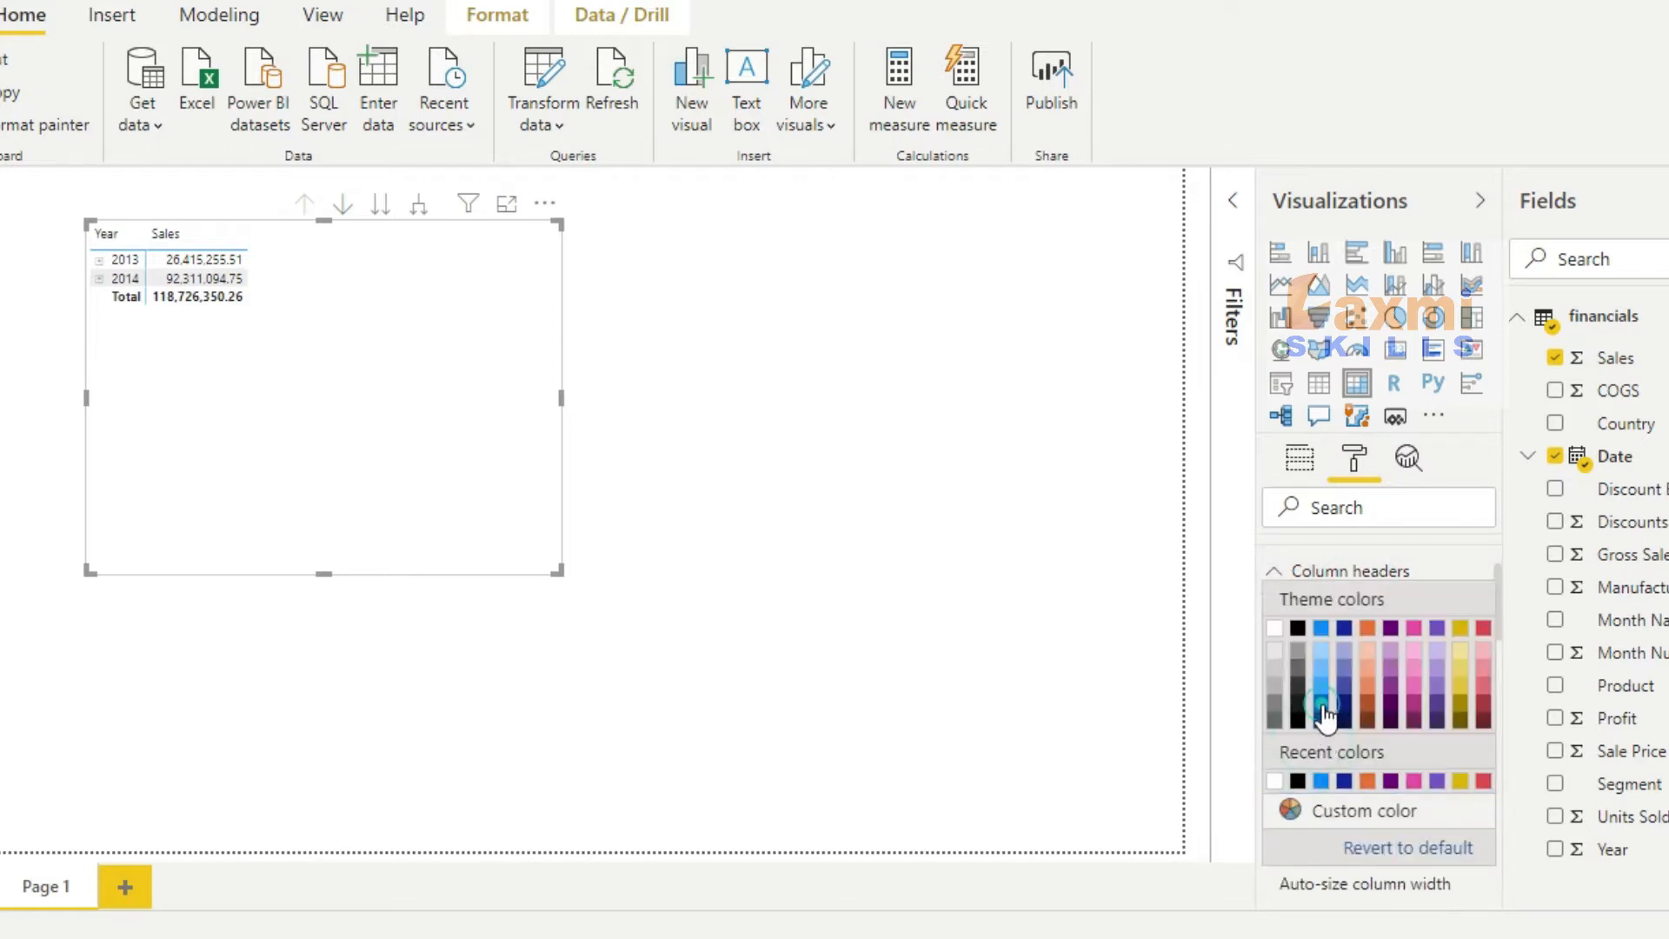
left_click(1322, 706)
left_click(1314, 654)
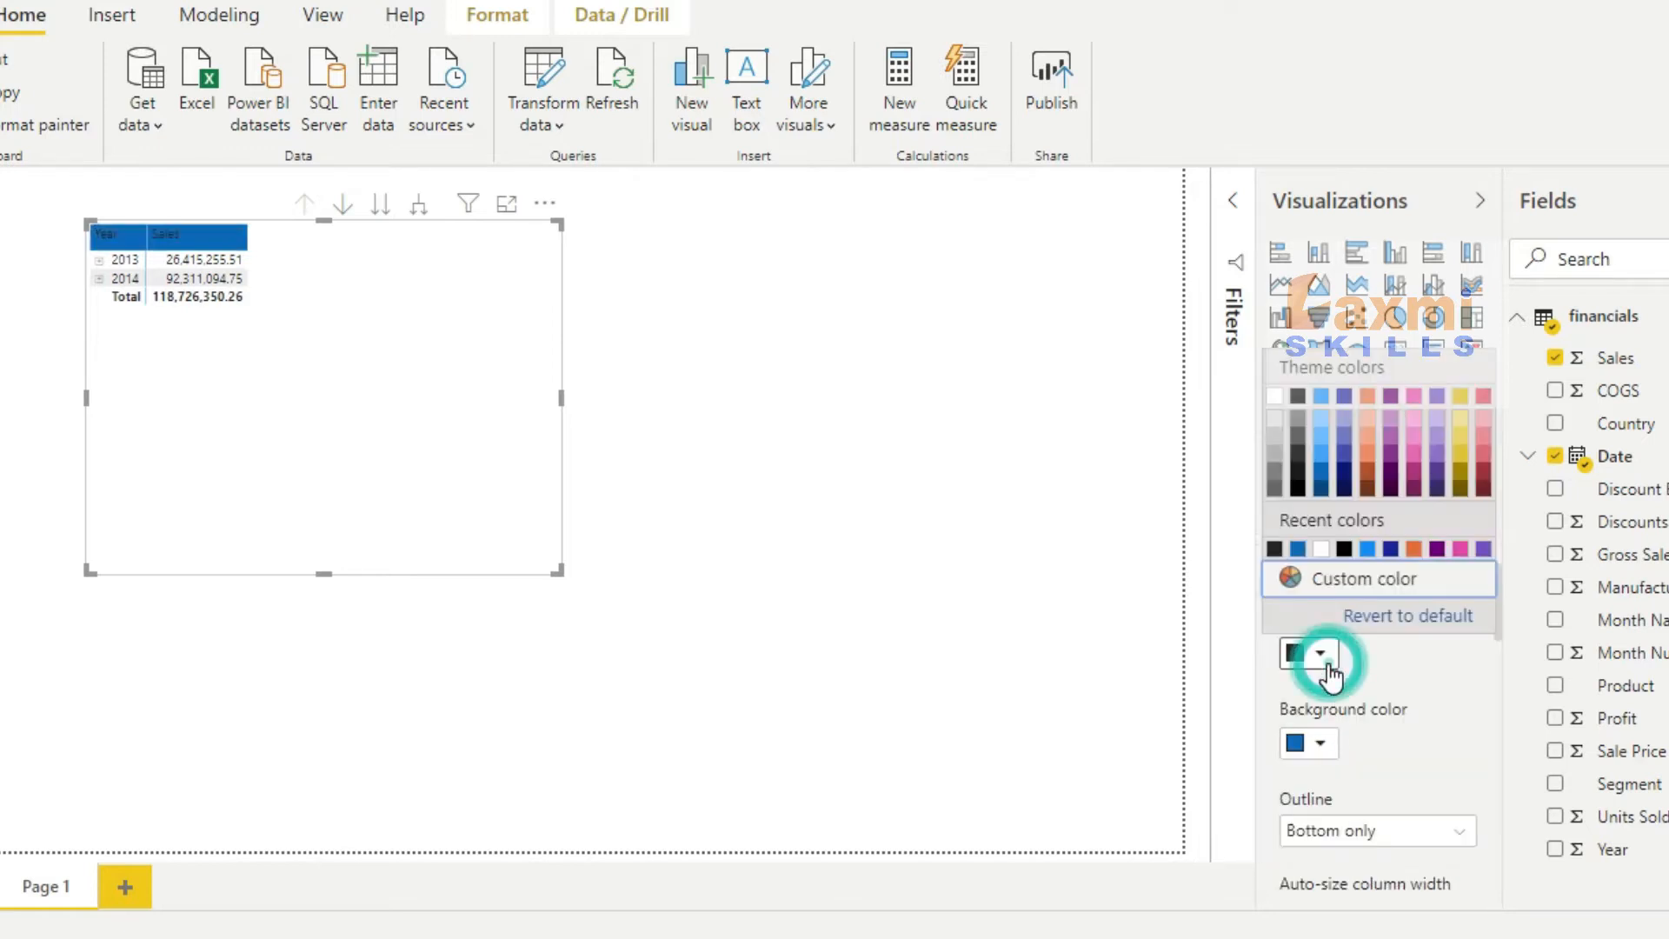
left_click(1274, 402)
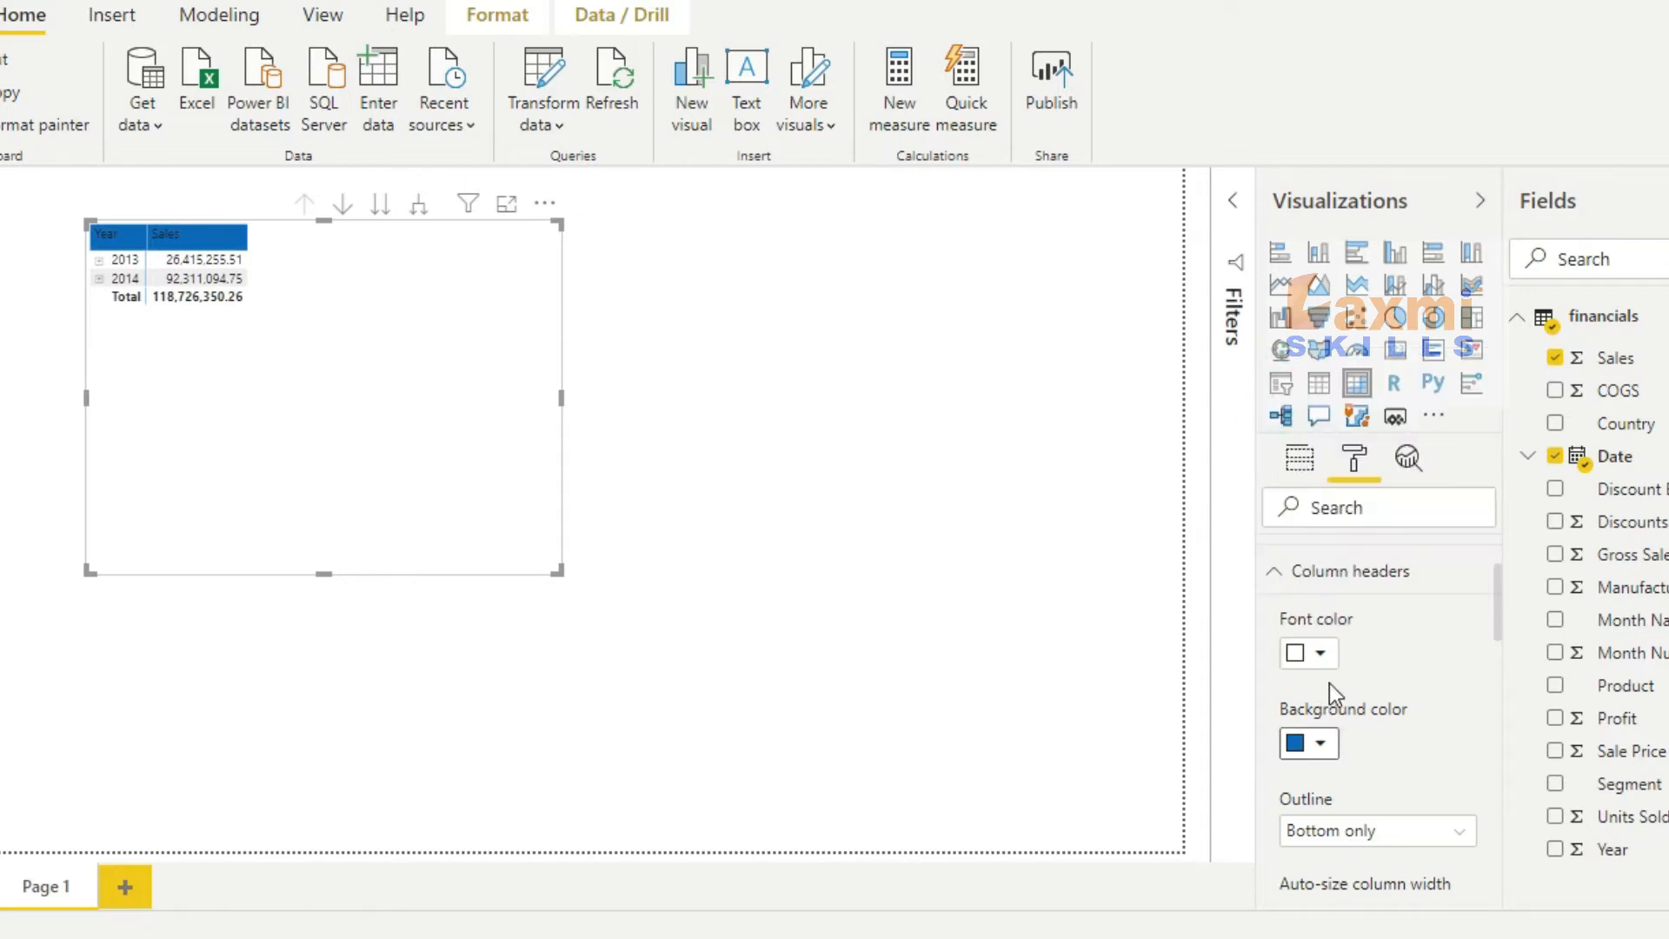
scroll(1326, 691, "up", 3)
left_click(1317, 708)
Set the matrix values' background to light blue and their alternate background to light purple.
scroll(1317, 715, "down", 2)
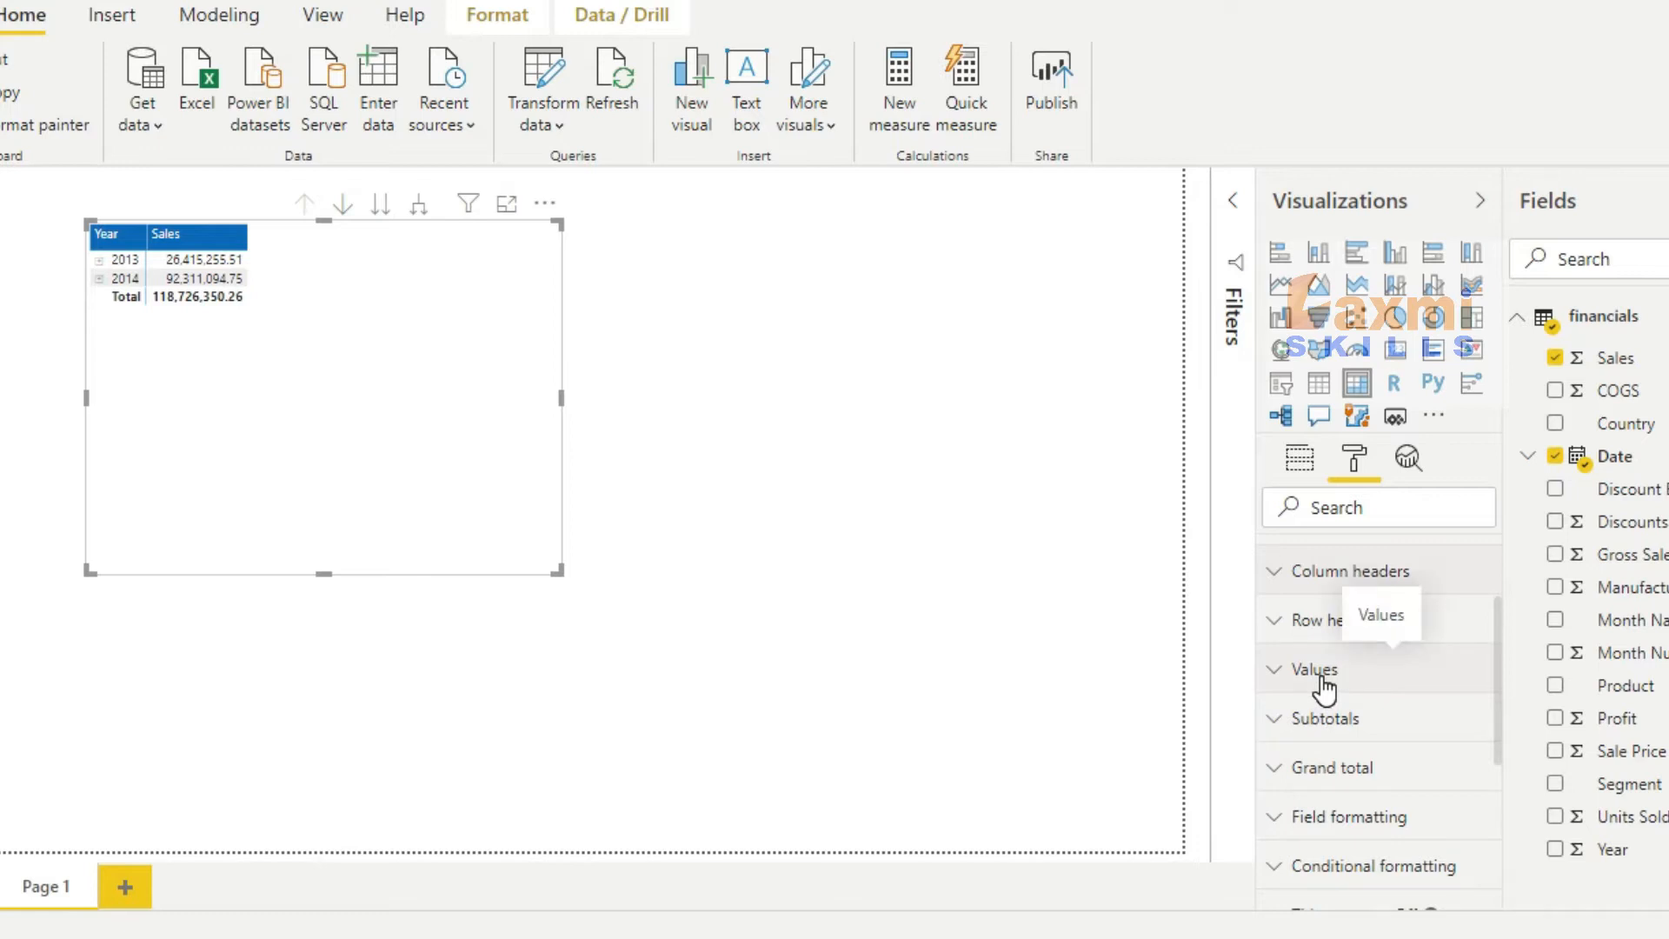
left_click(1321, 677)
scroll(1322, 686, "down", 2)
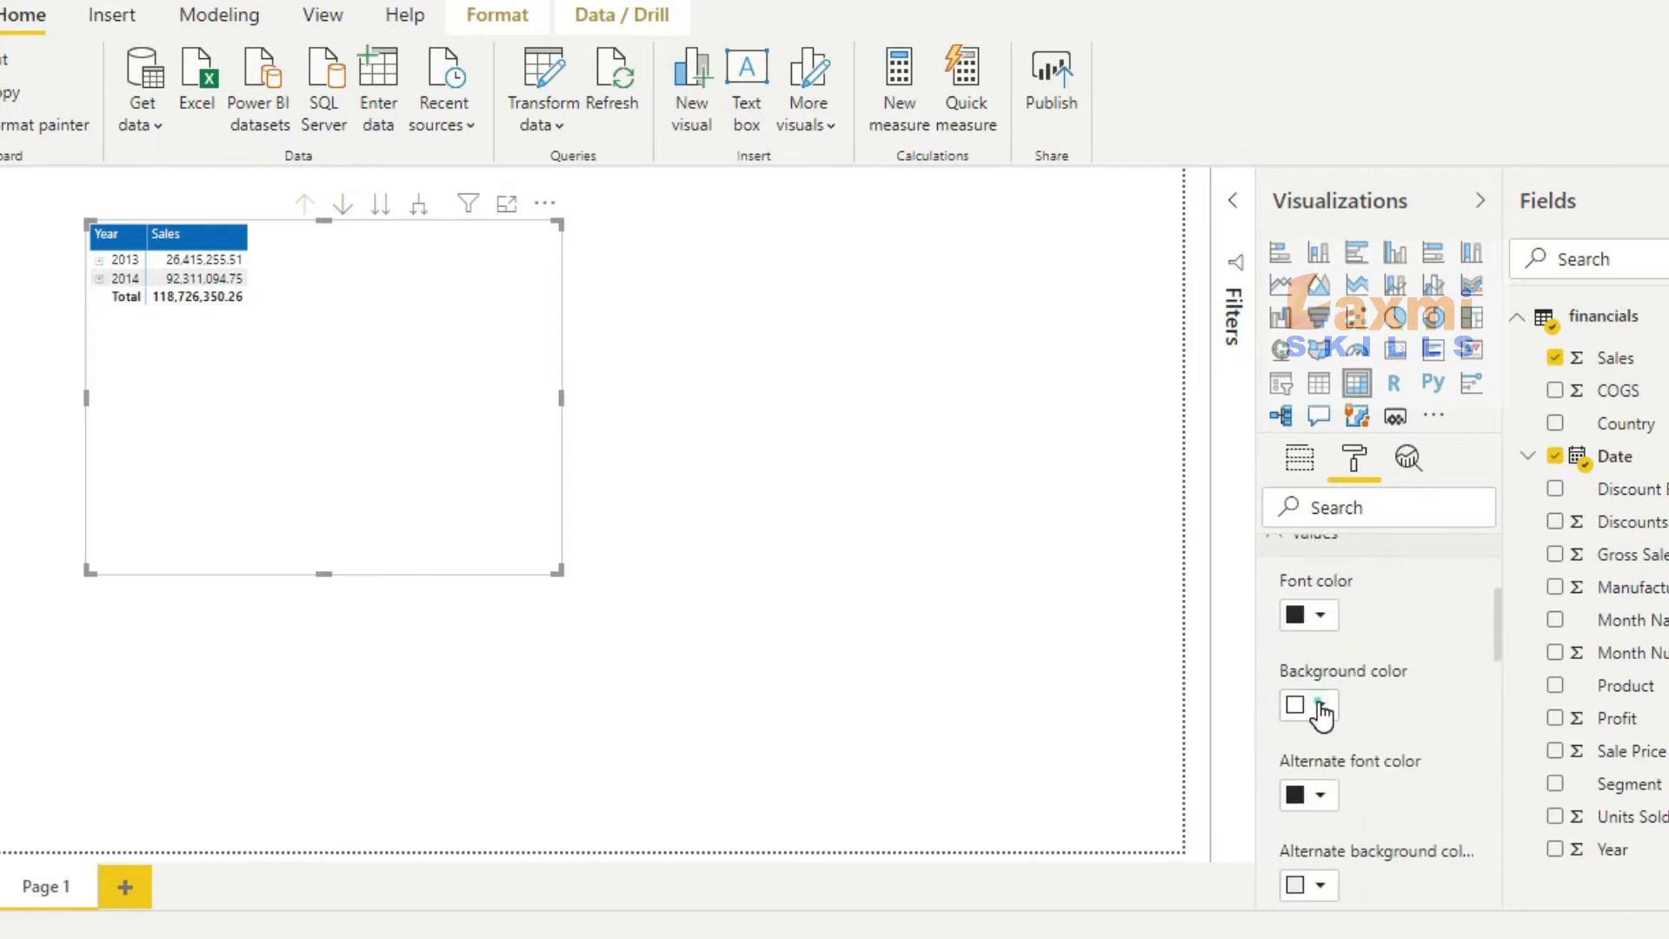
left_click(1320, 708)
left_click(1323, 479)
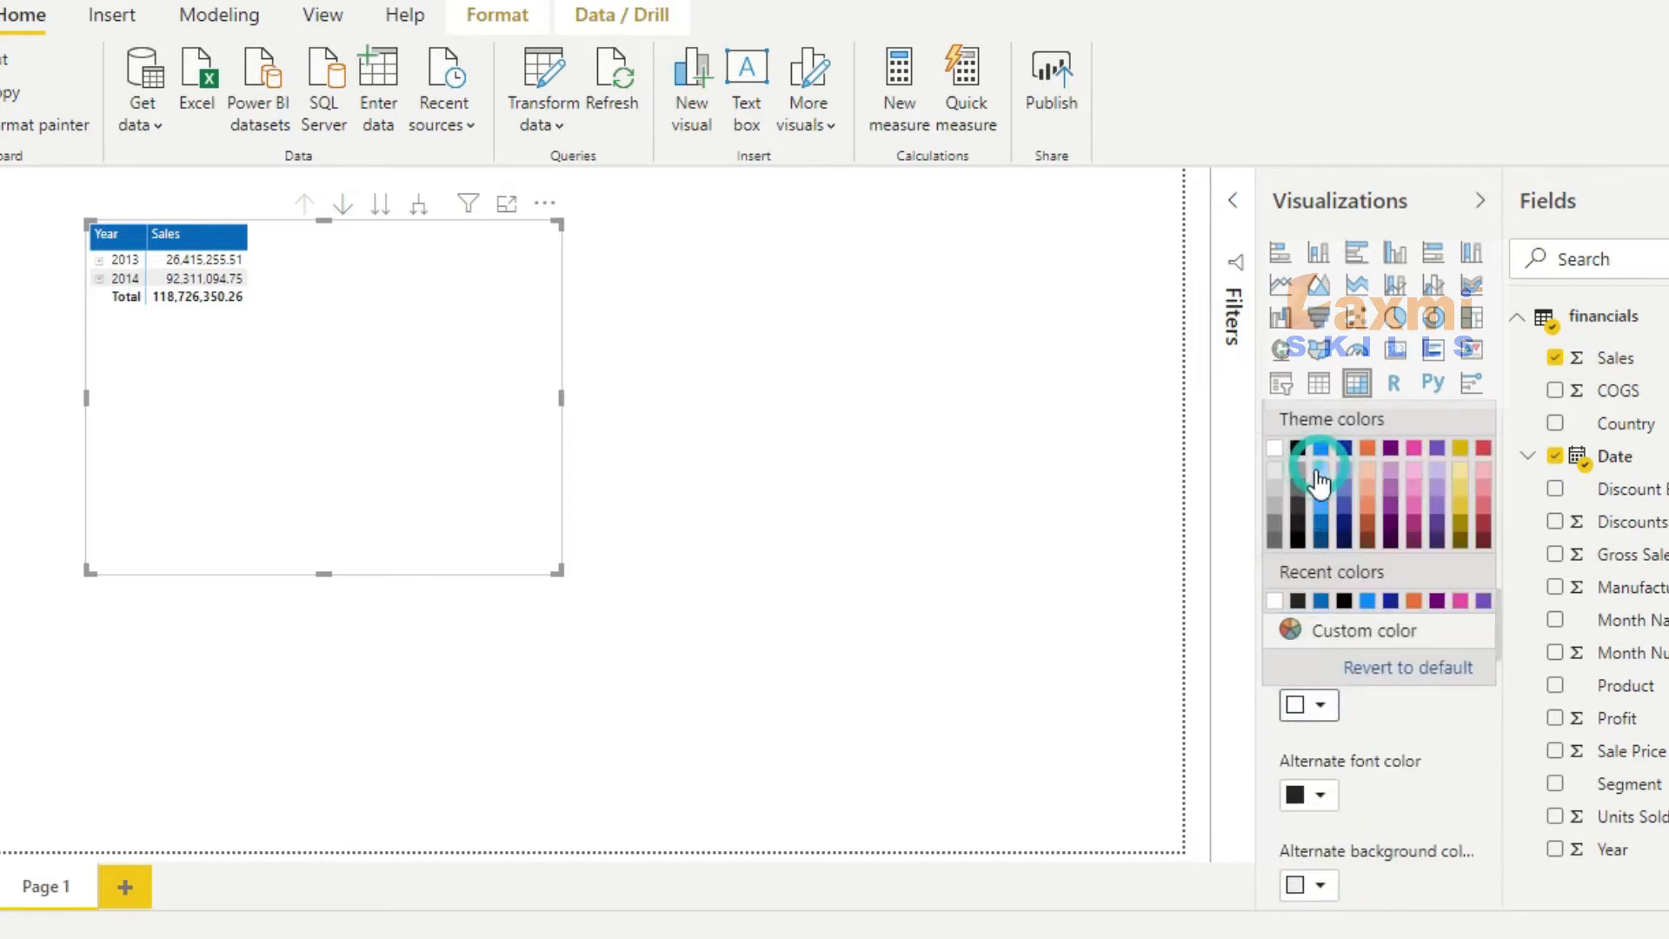
scroll(1317, 761, "down", 1)
scroll(1318, 765, "down", 2)
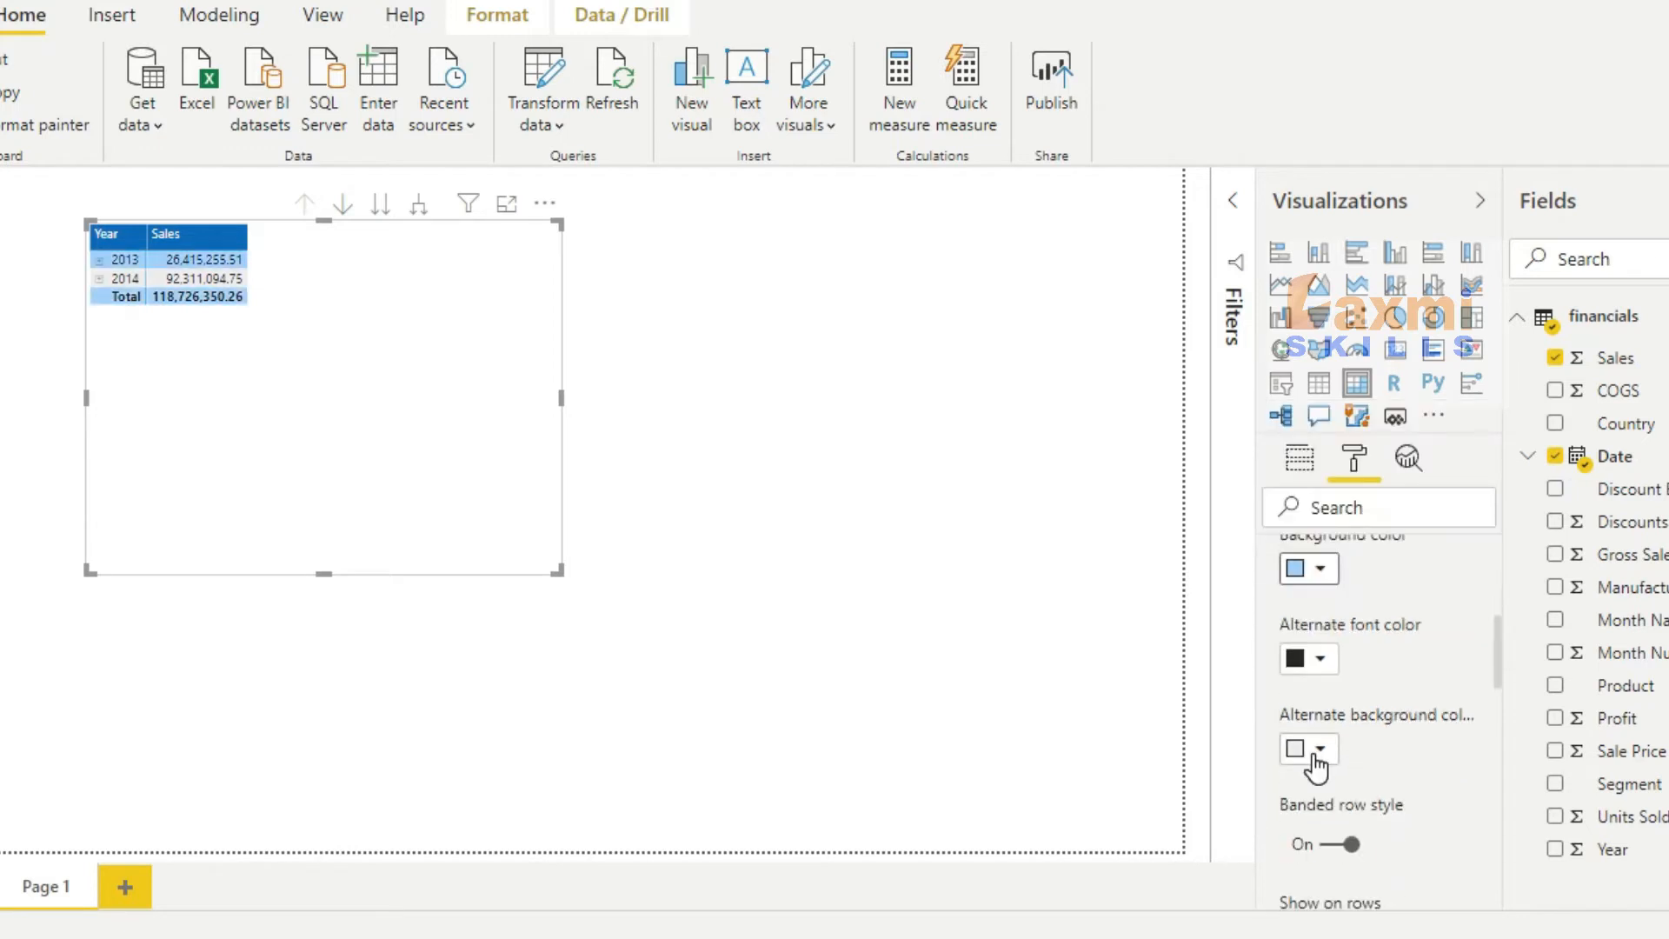
left_click(1320, 753)
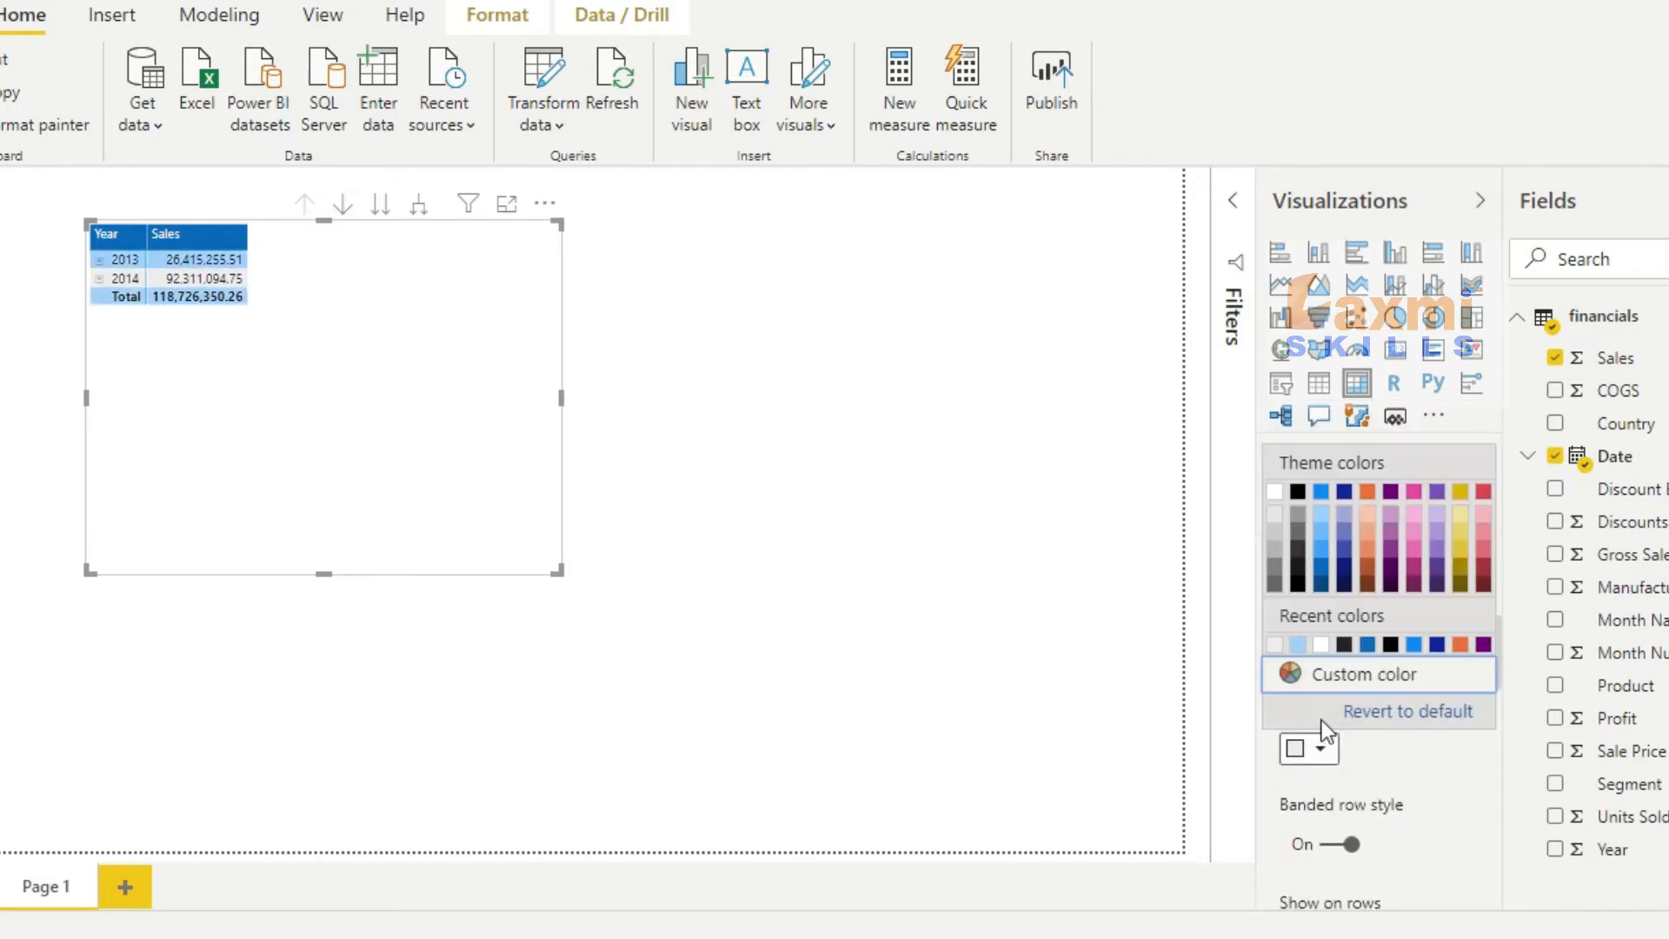
left_click(1391, 517)
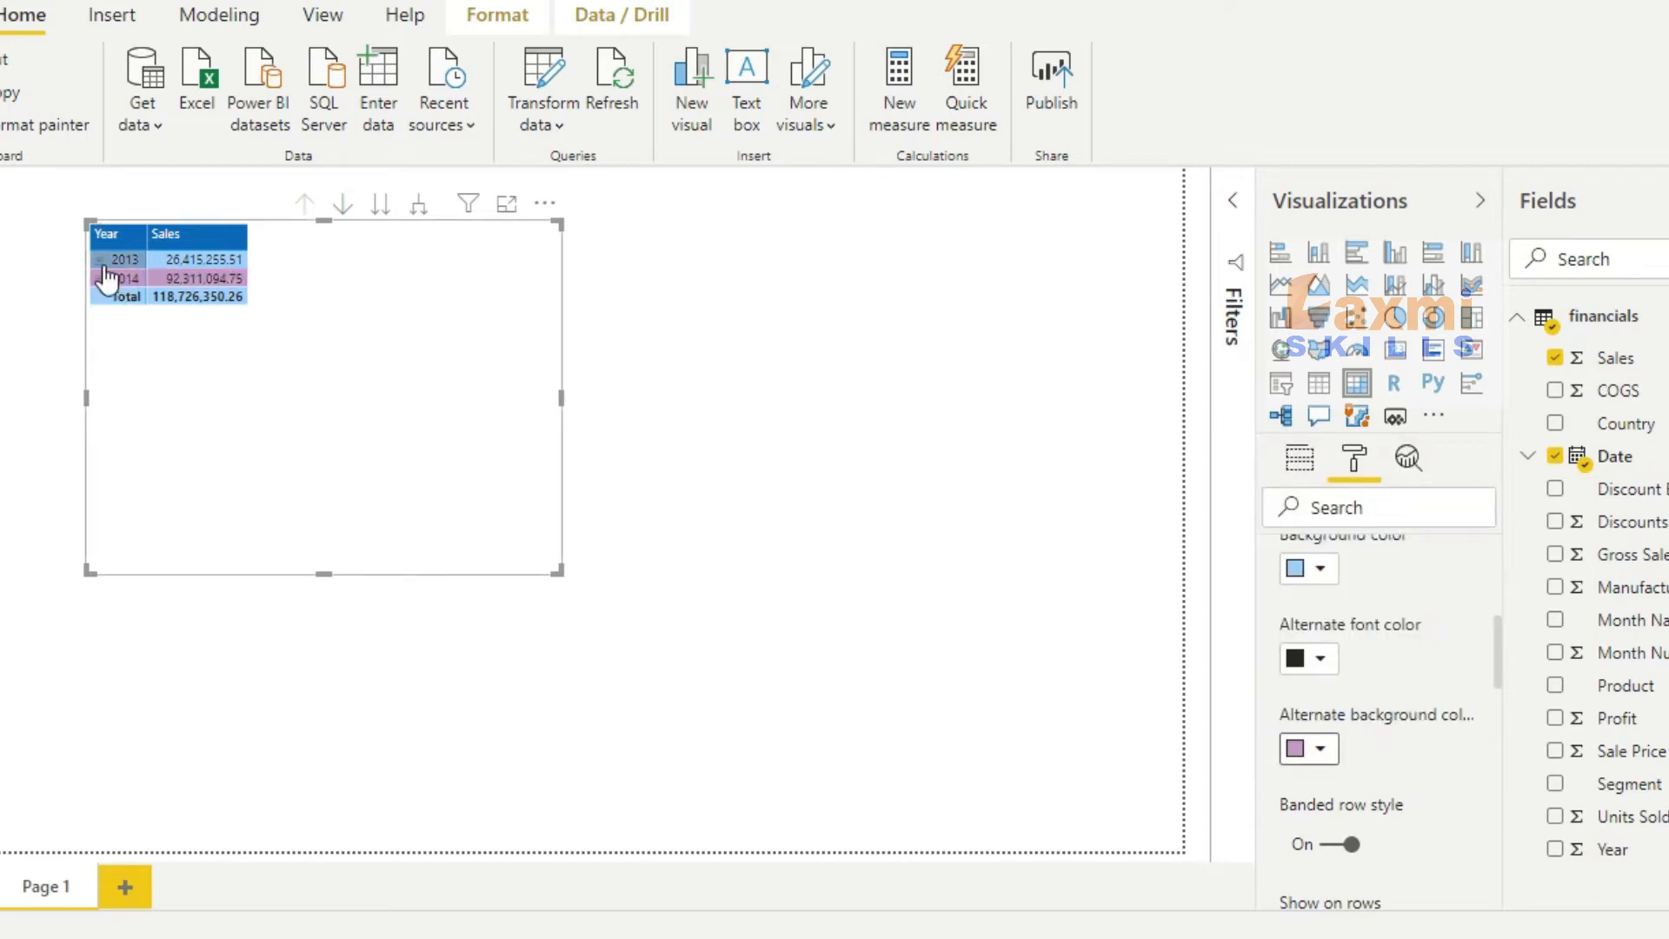
Try drilling into 2013, Qtr 3 and September in focus mode, return to the report and expand the matrix's date hierarchy.
left_click(509, 205)
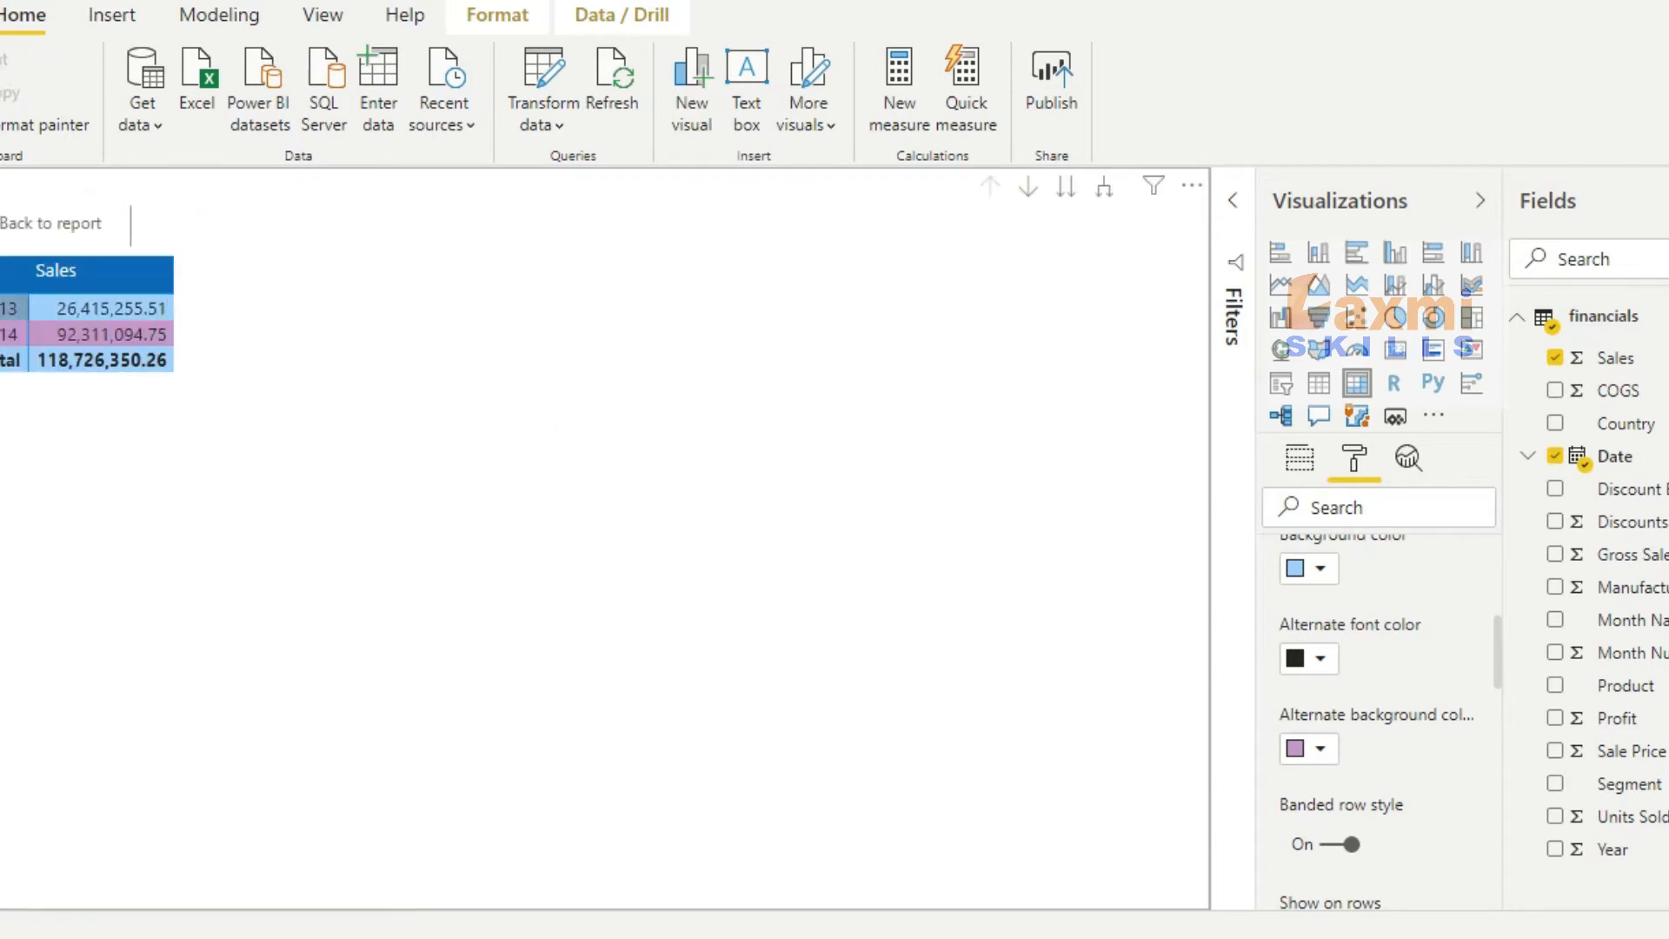
left_click(1, 308)
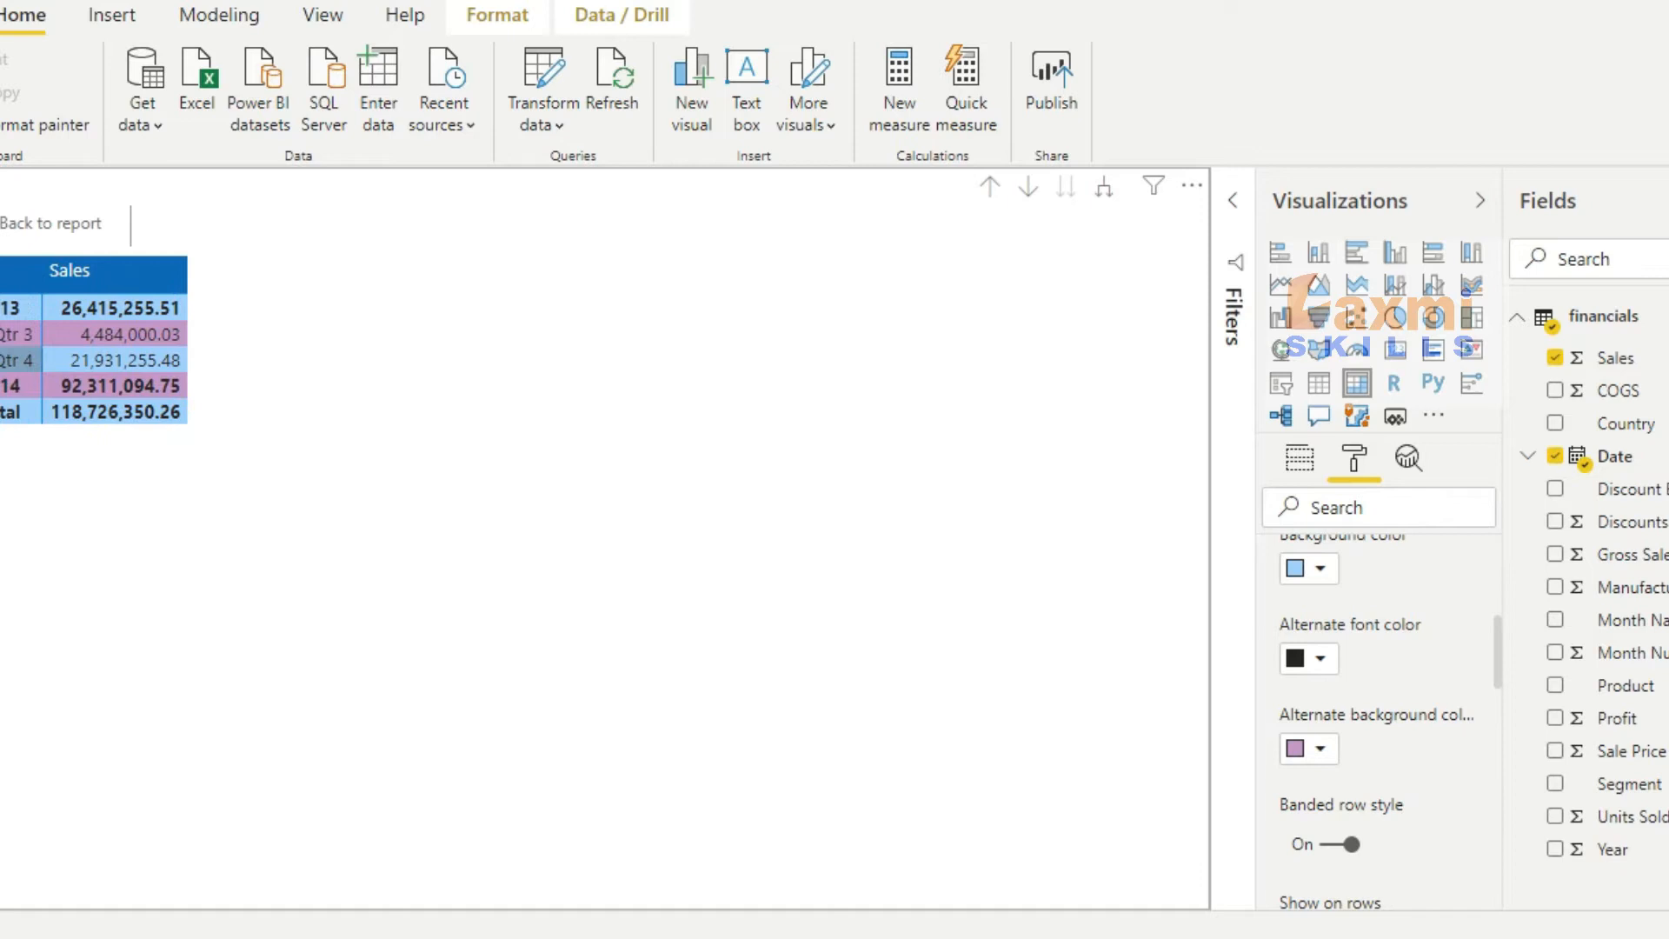
left_click(1, 334)
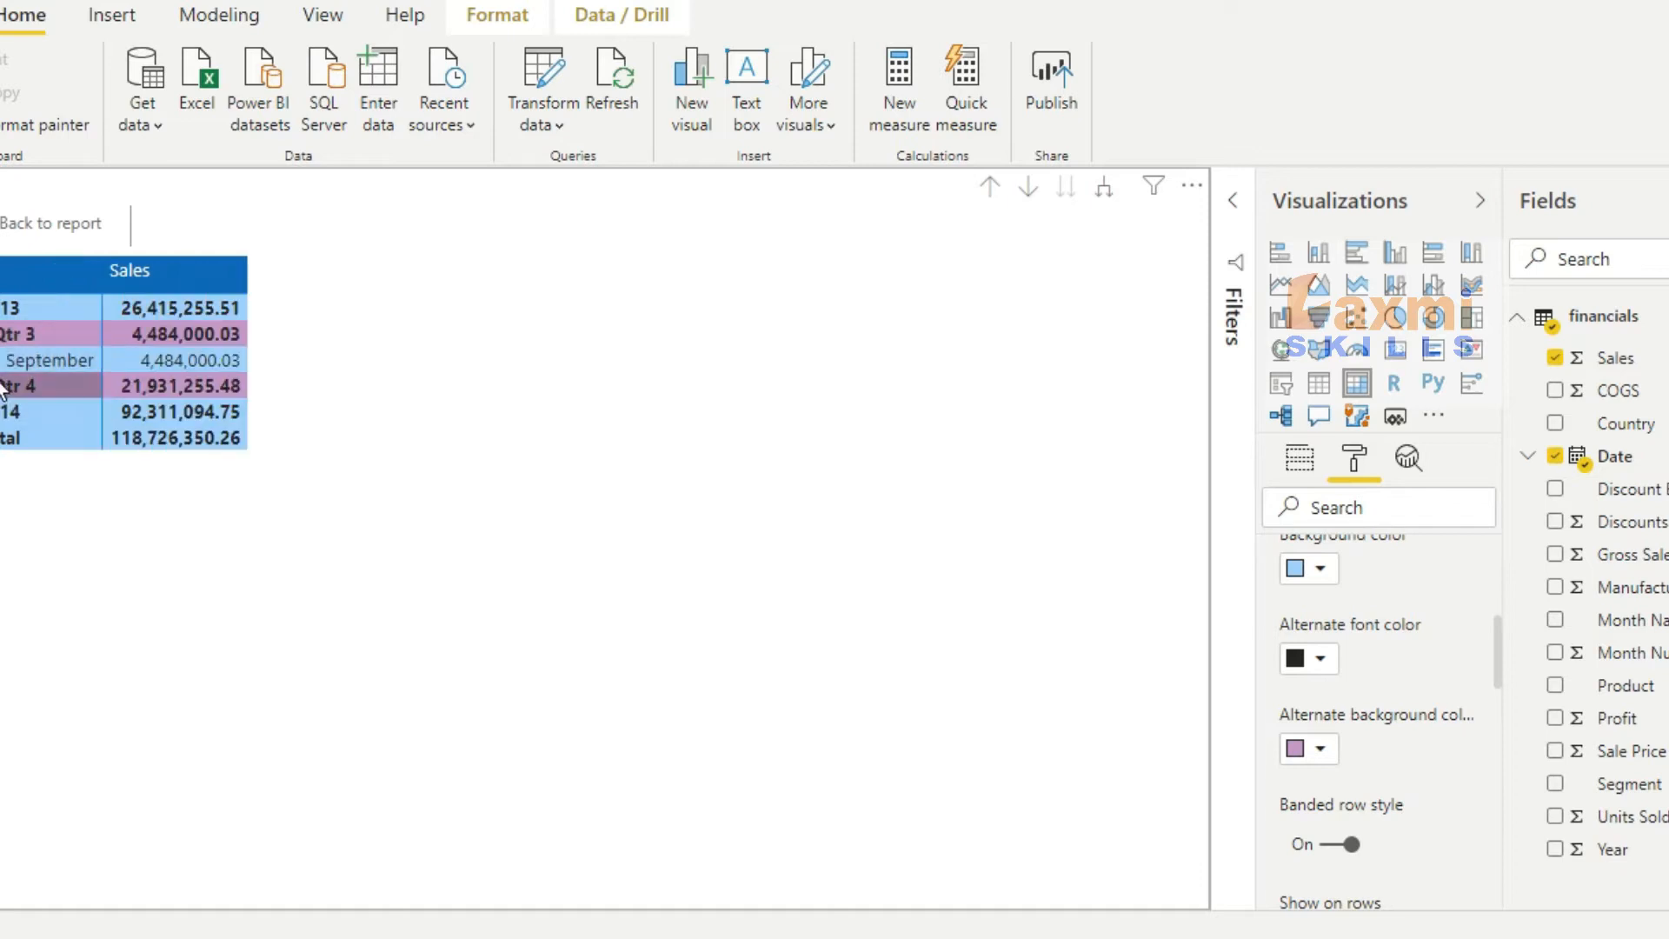
left_click(2, 360)
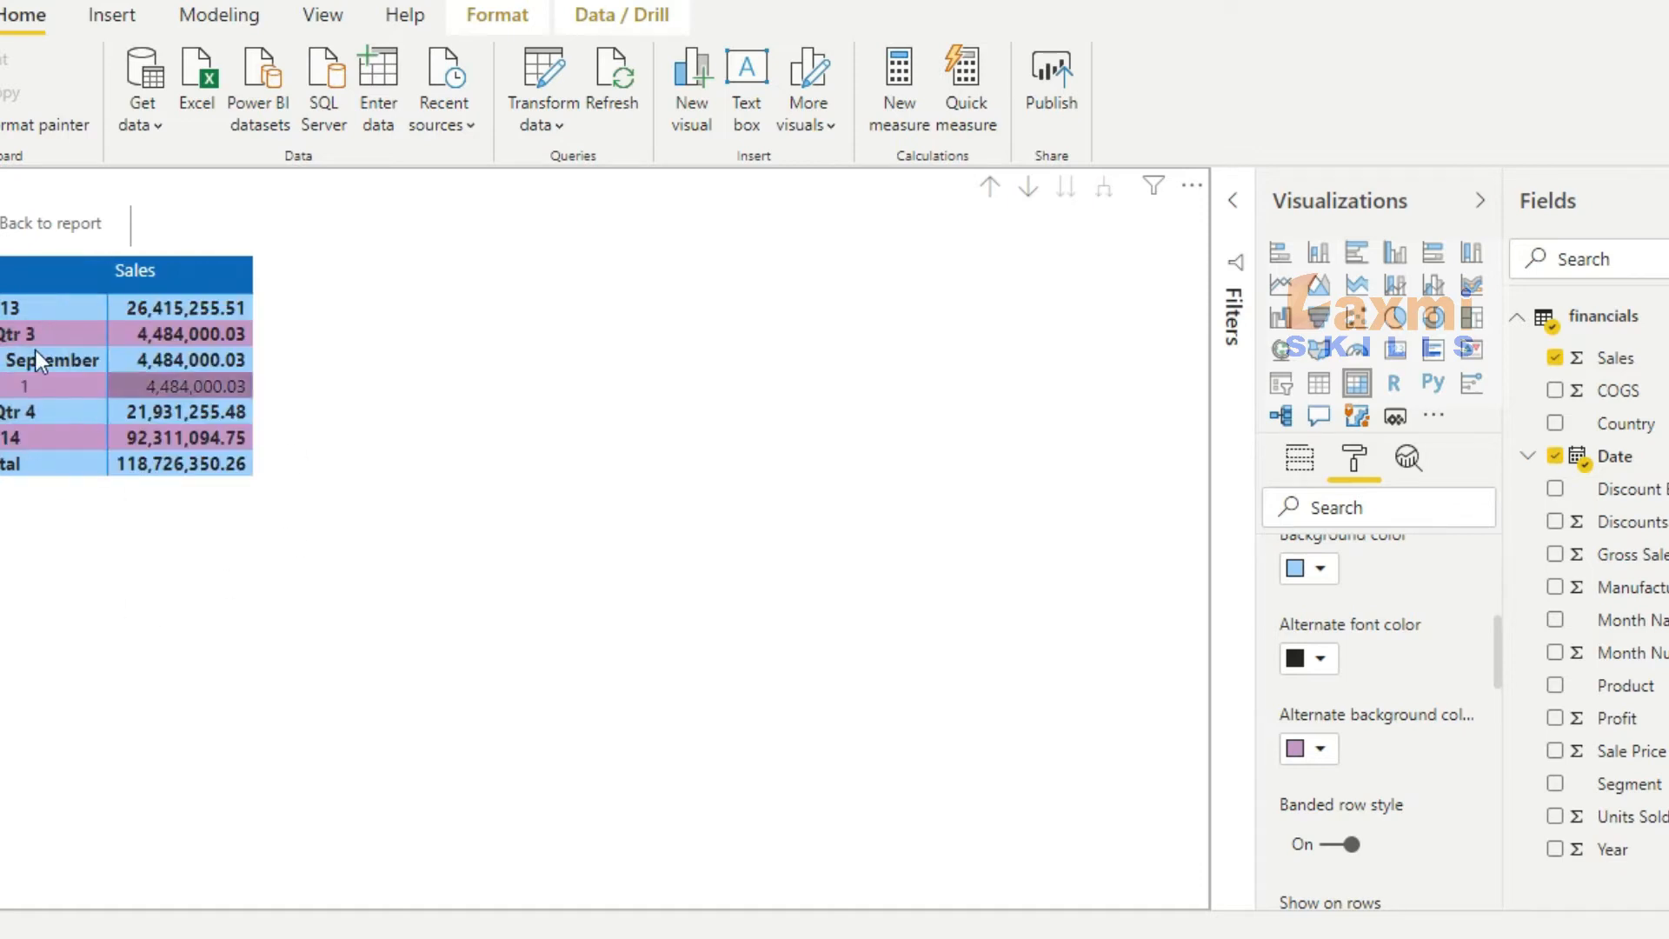
left_click(2, 309)
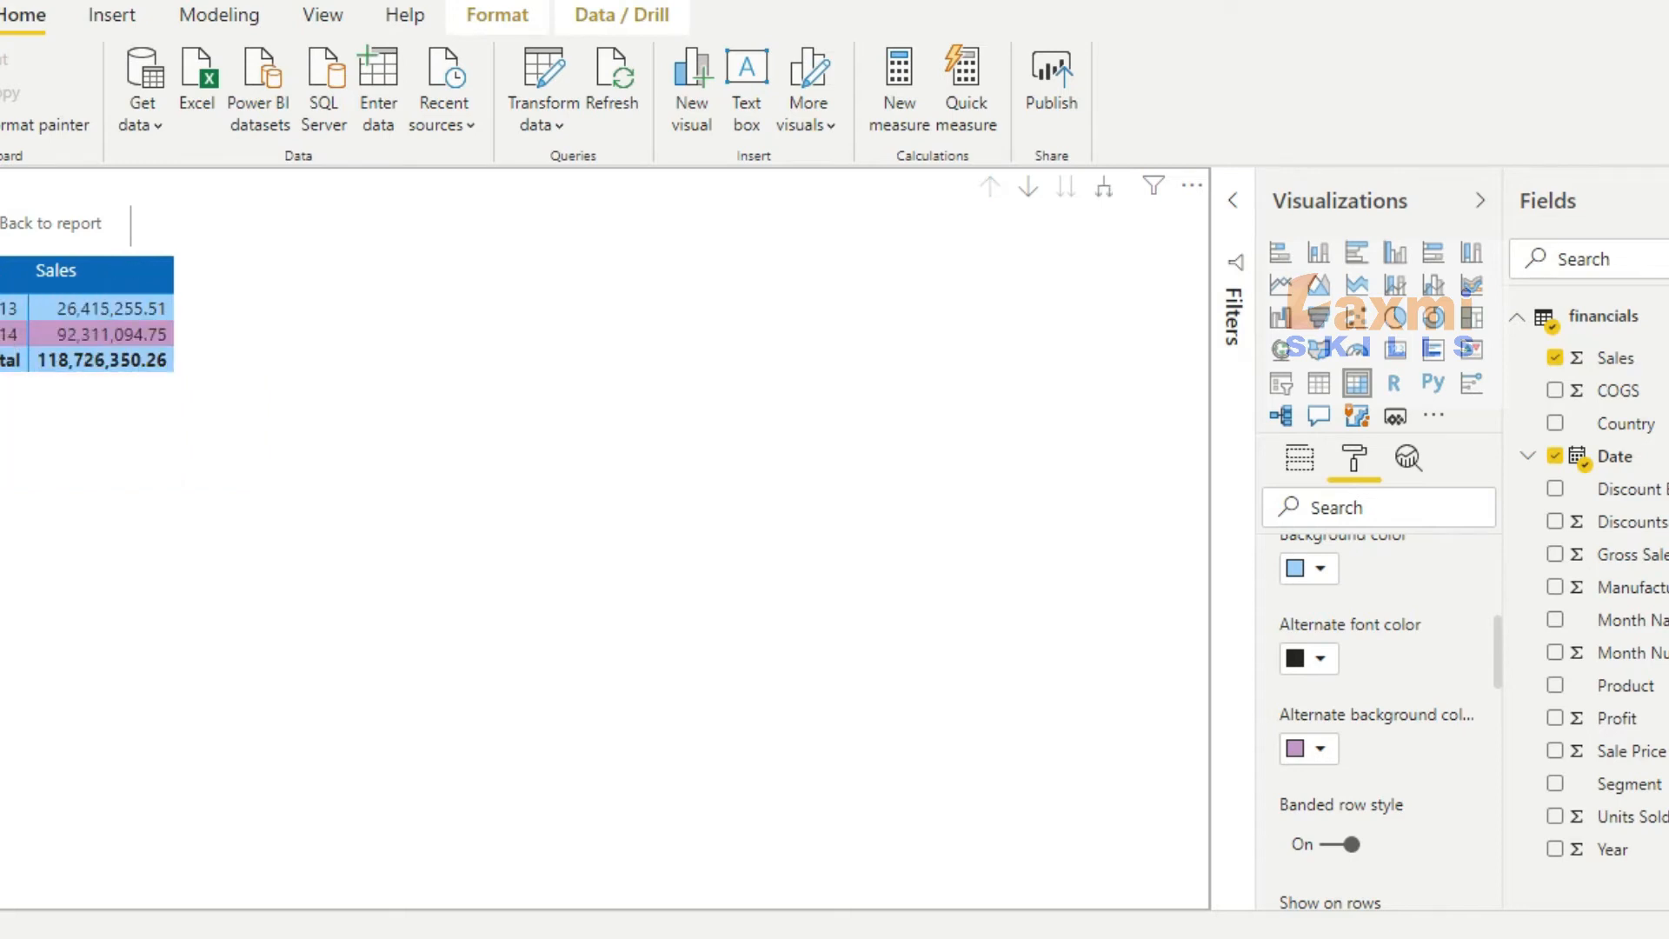
left_click(51, 223)
left_click(416, 205)
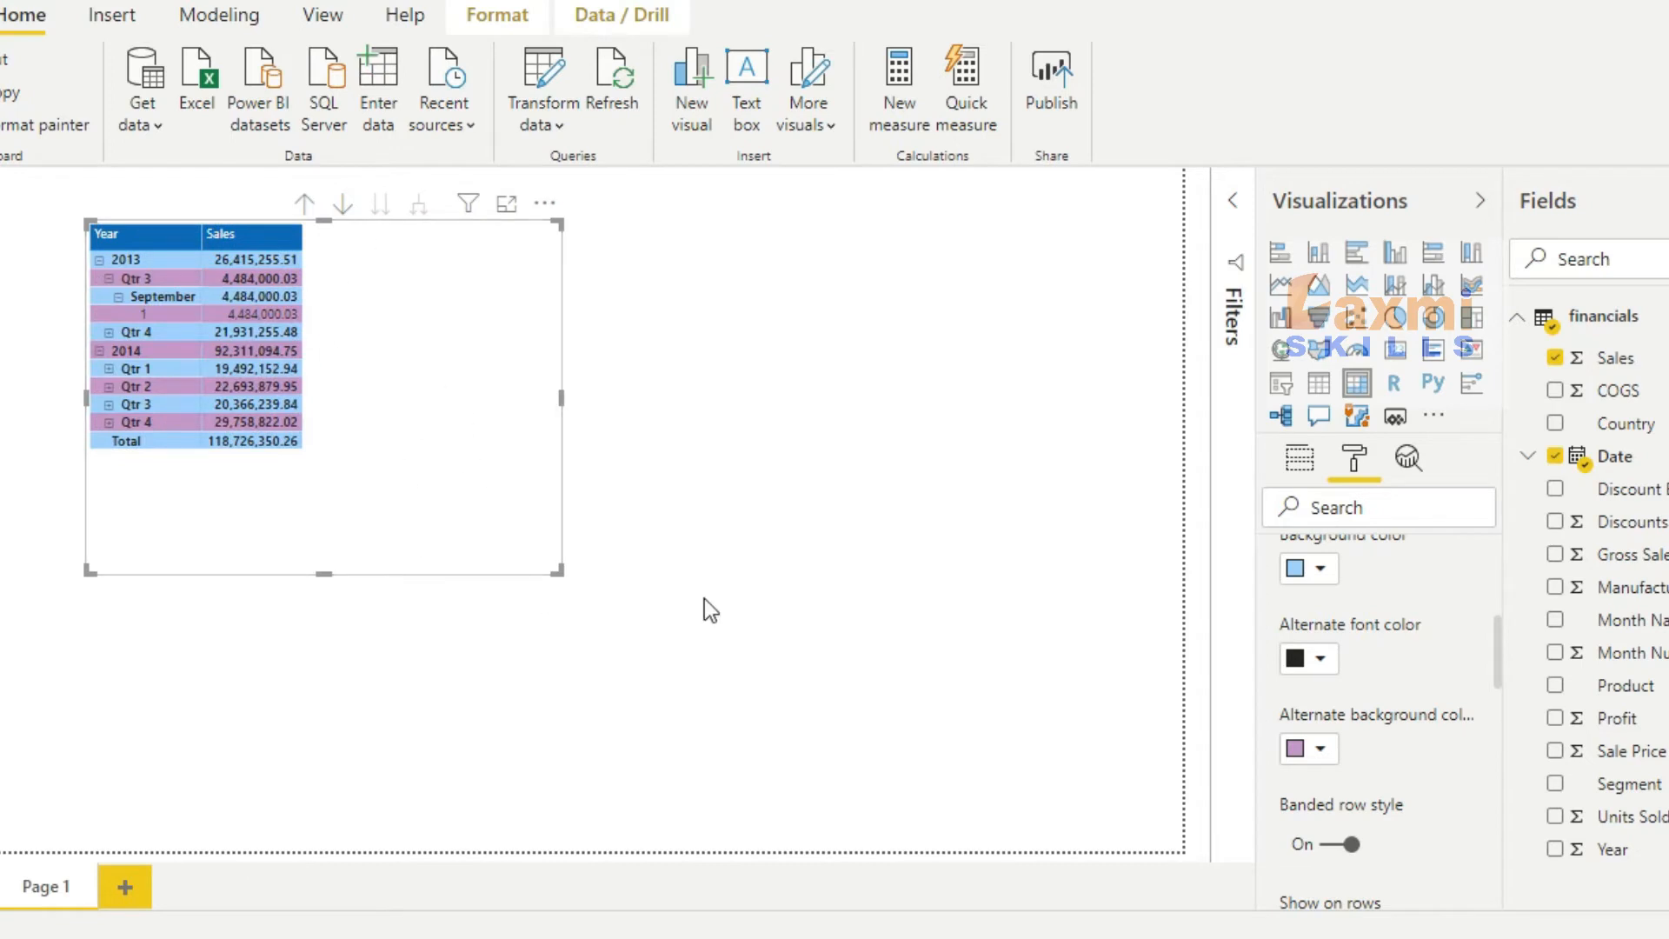
Add COGS, Profit and Units Sold to the matrix and enlarge it down to the page's lower edge.
left_click(1556, 391)
left_click(1556, 718)
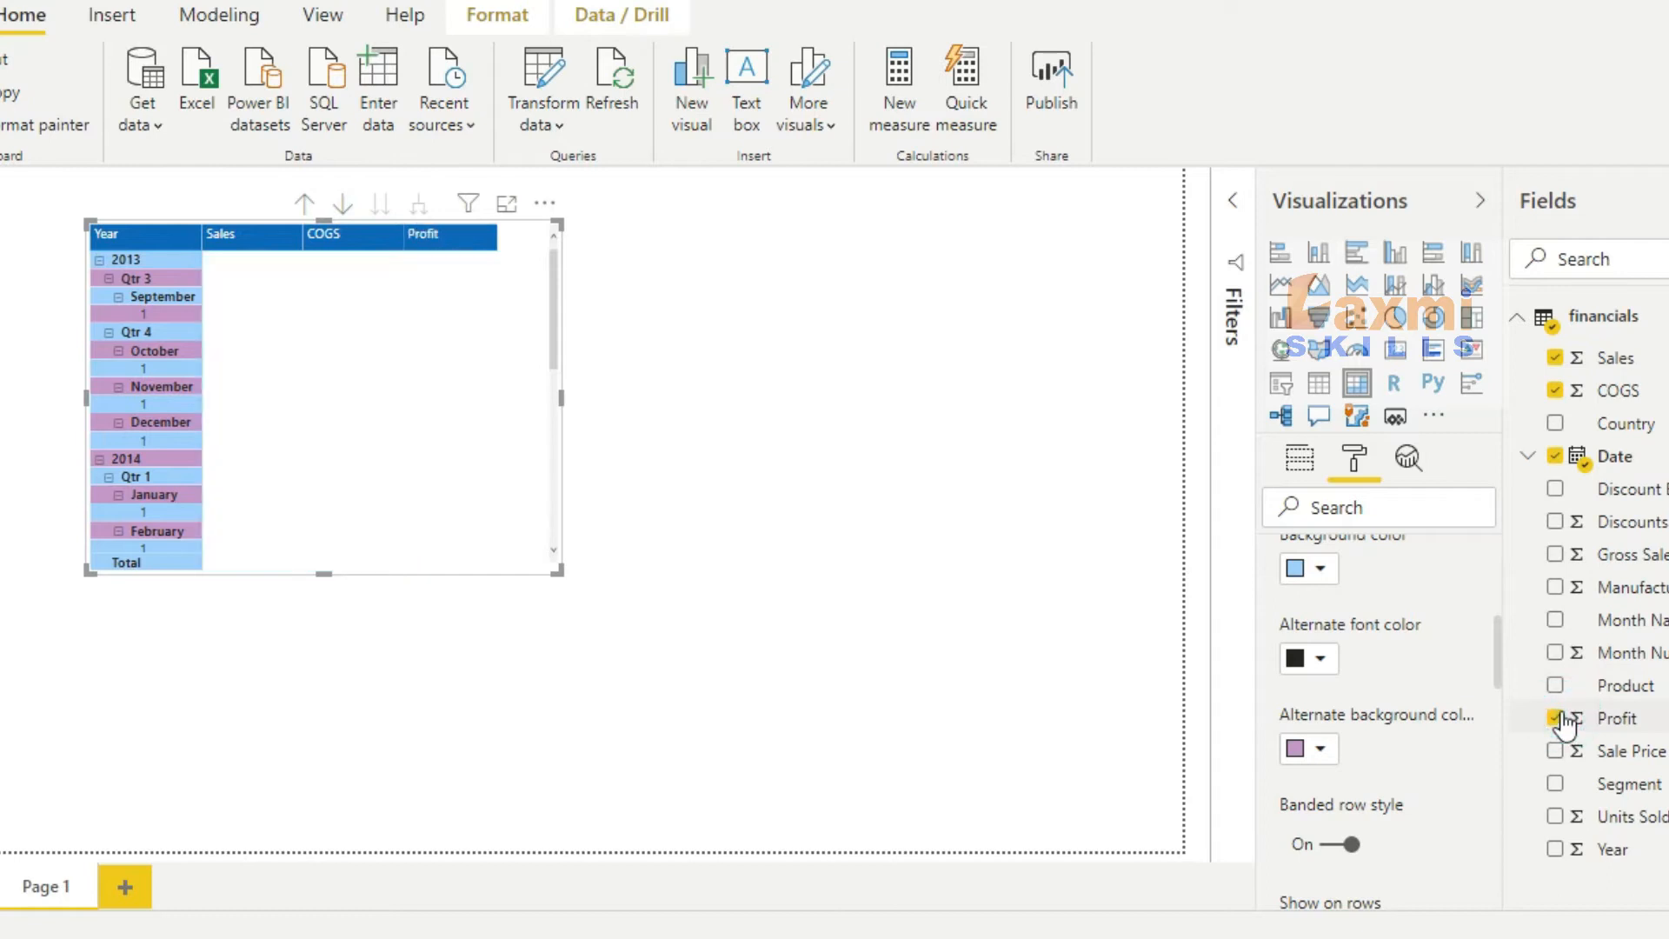
left_click(1555, 816)
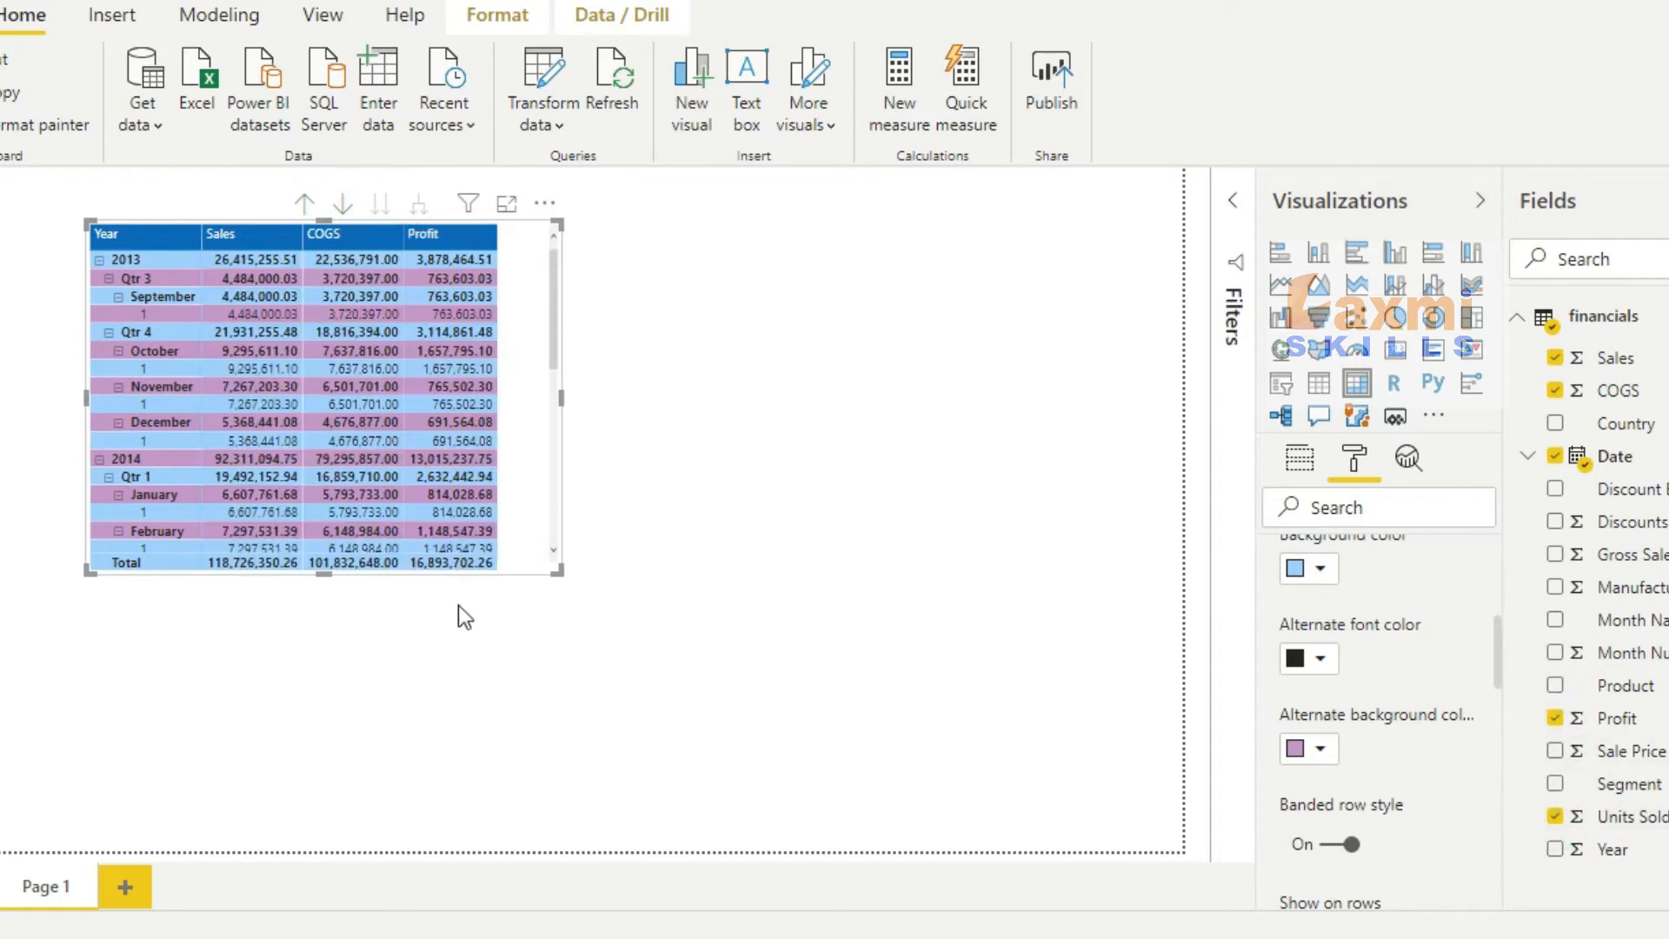
left_click_drag(557, 569, 597, 859)
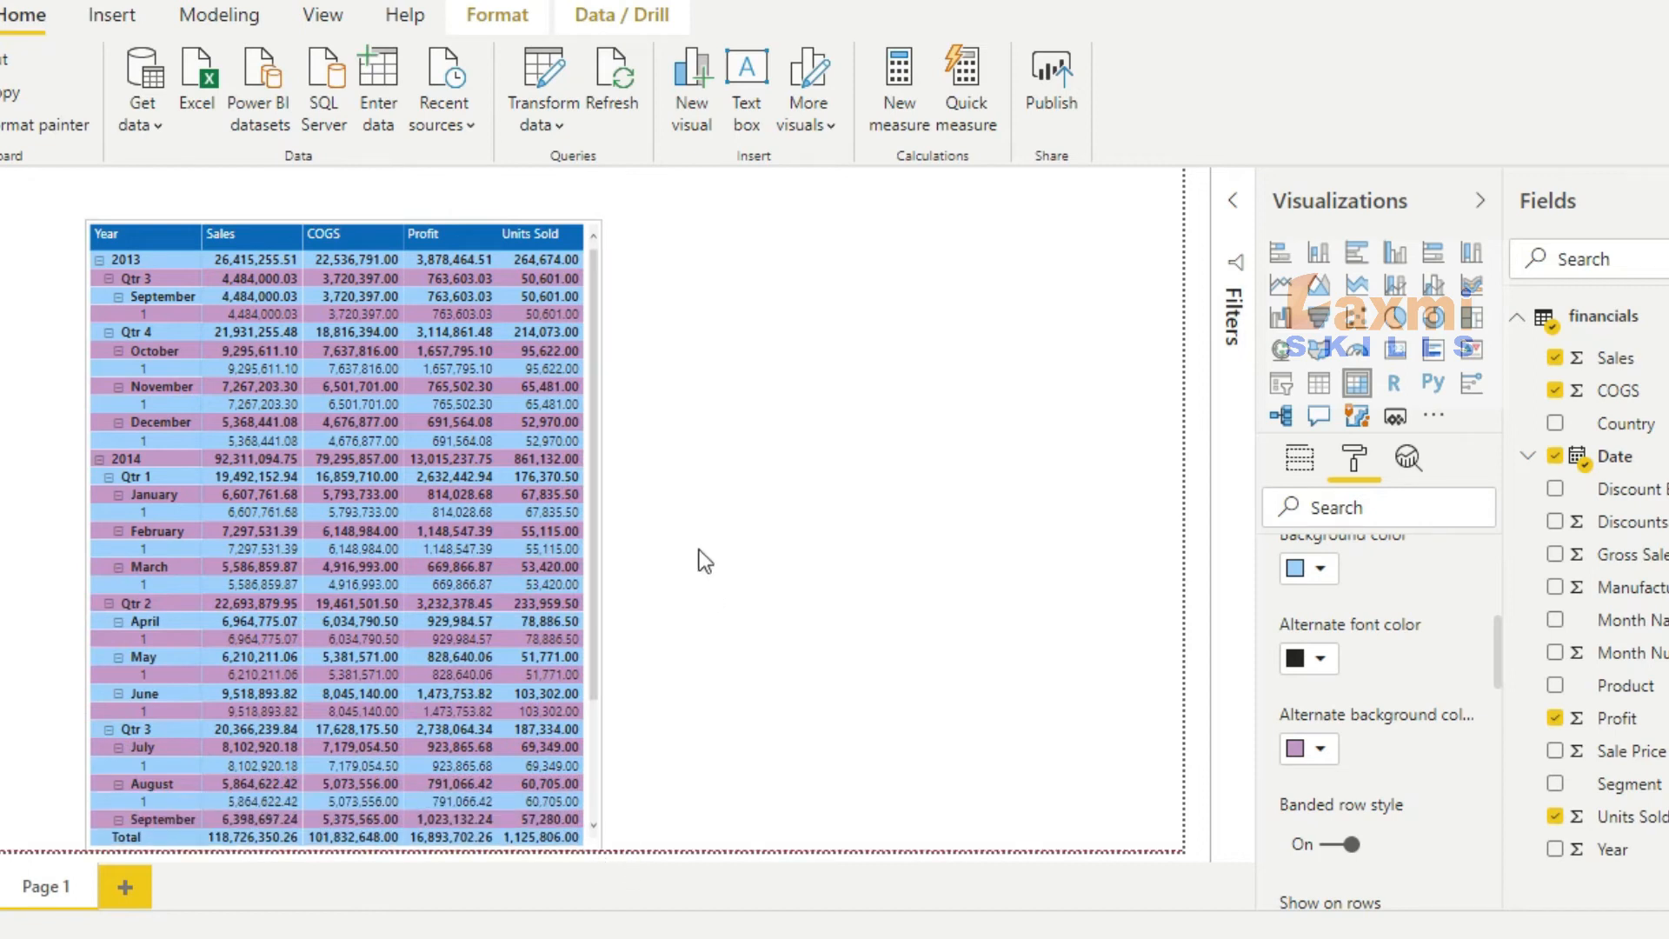
Insert an empty pie chart in the blank area beside the matrix.
left_click(843, 374)
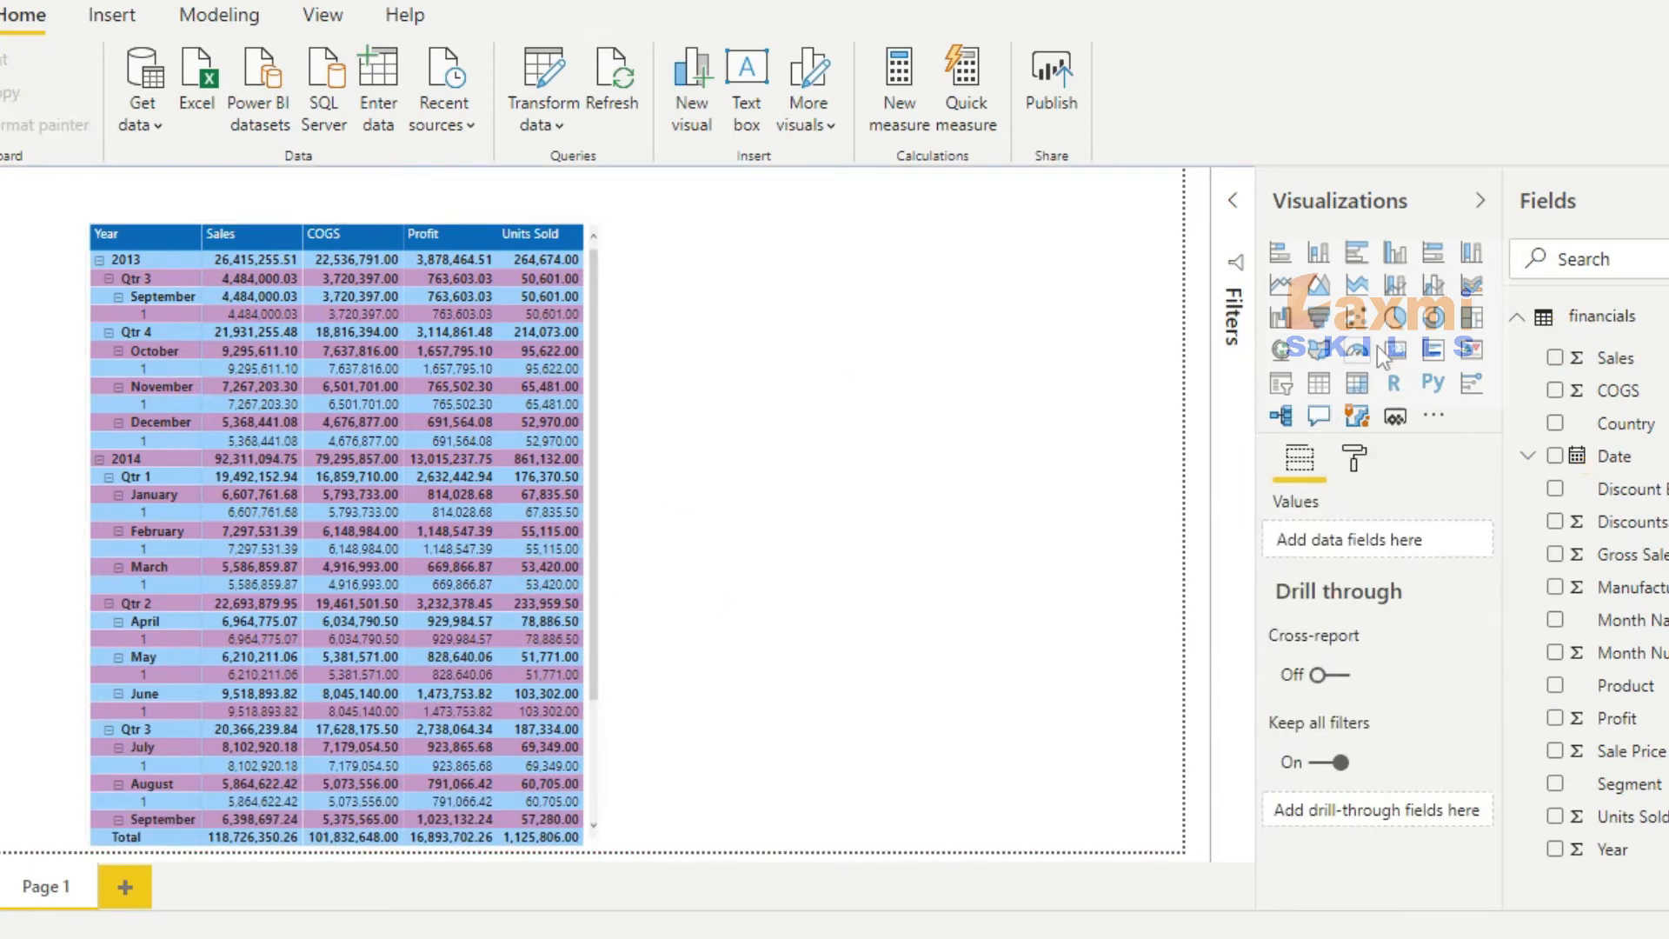
left_click(1396, 323)
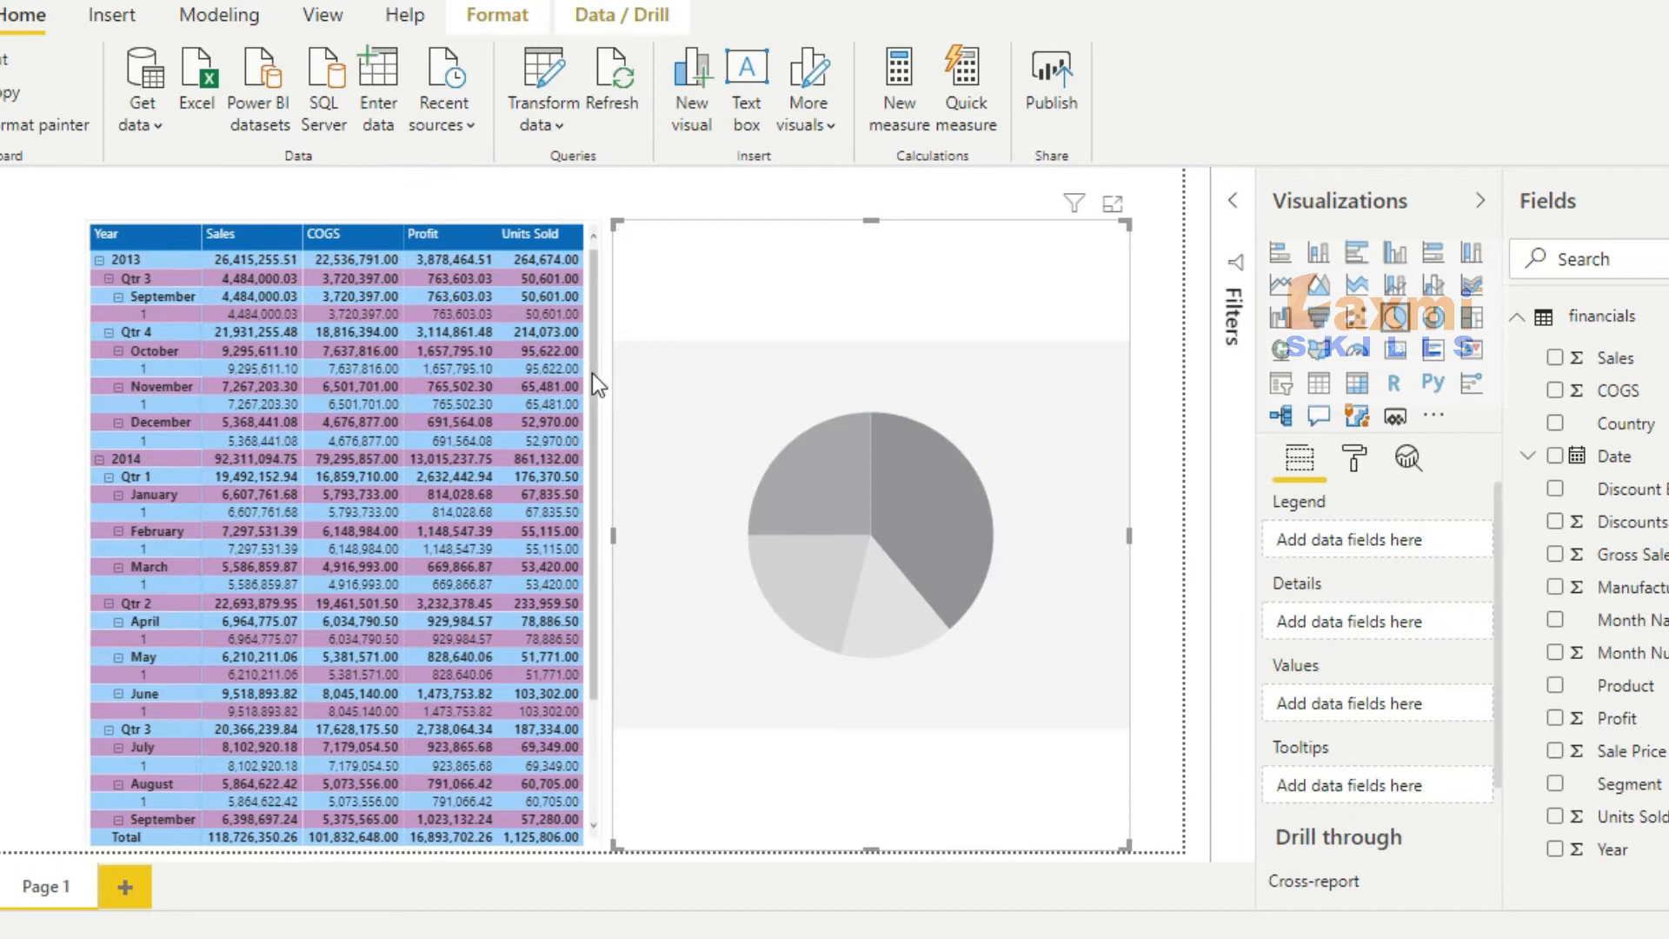
Turn on the shadow and border of the matrix.
left_click(592, 373)
left_click(1340, 464)
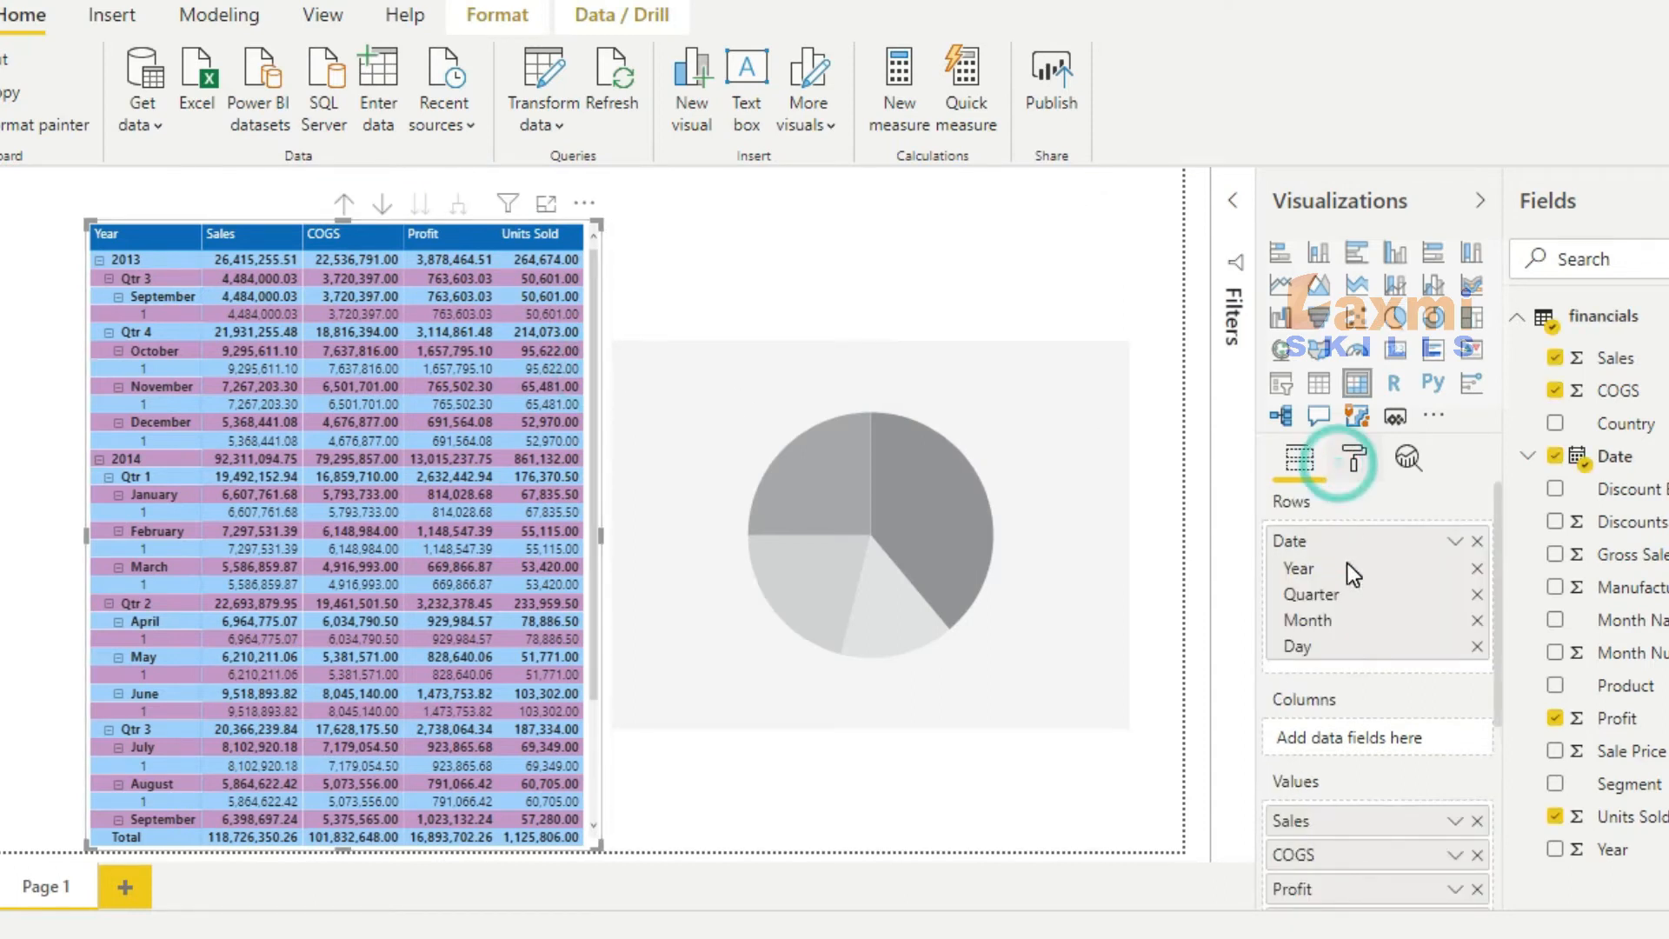
scroll(1369, 660, "up", 1)
scroll(1382, 765, "down", 1)
left_click(1428, 787)
left_click(1434, 740)
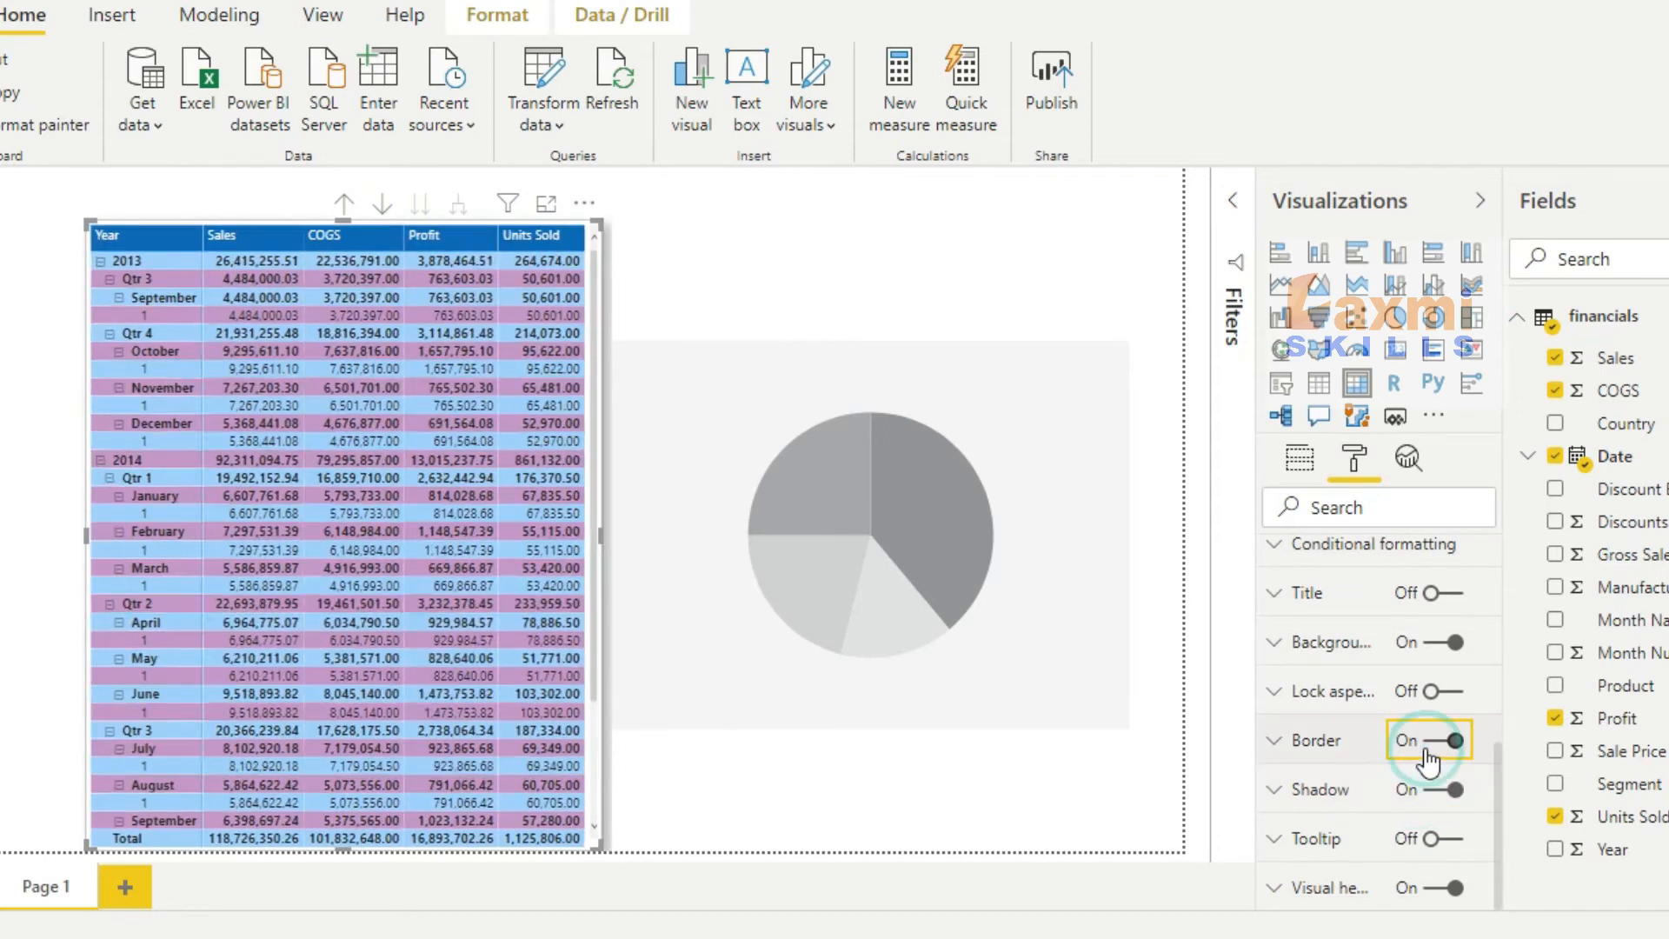
Shift and shorten the pie chart beside the matrix's upper part, and fill it with Sales by Product.
left_click(906, 287)
mouse_move(932, 364)
left_mouse_down()
mouse_move(979, 358)
mouse_move(961, 370)
left_mouse_up()
left_click_drag(904, 839, 878, 383)
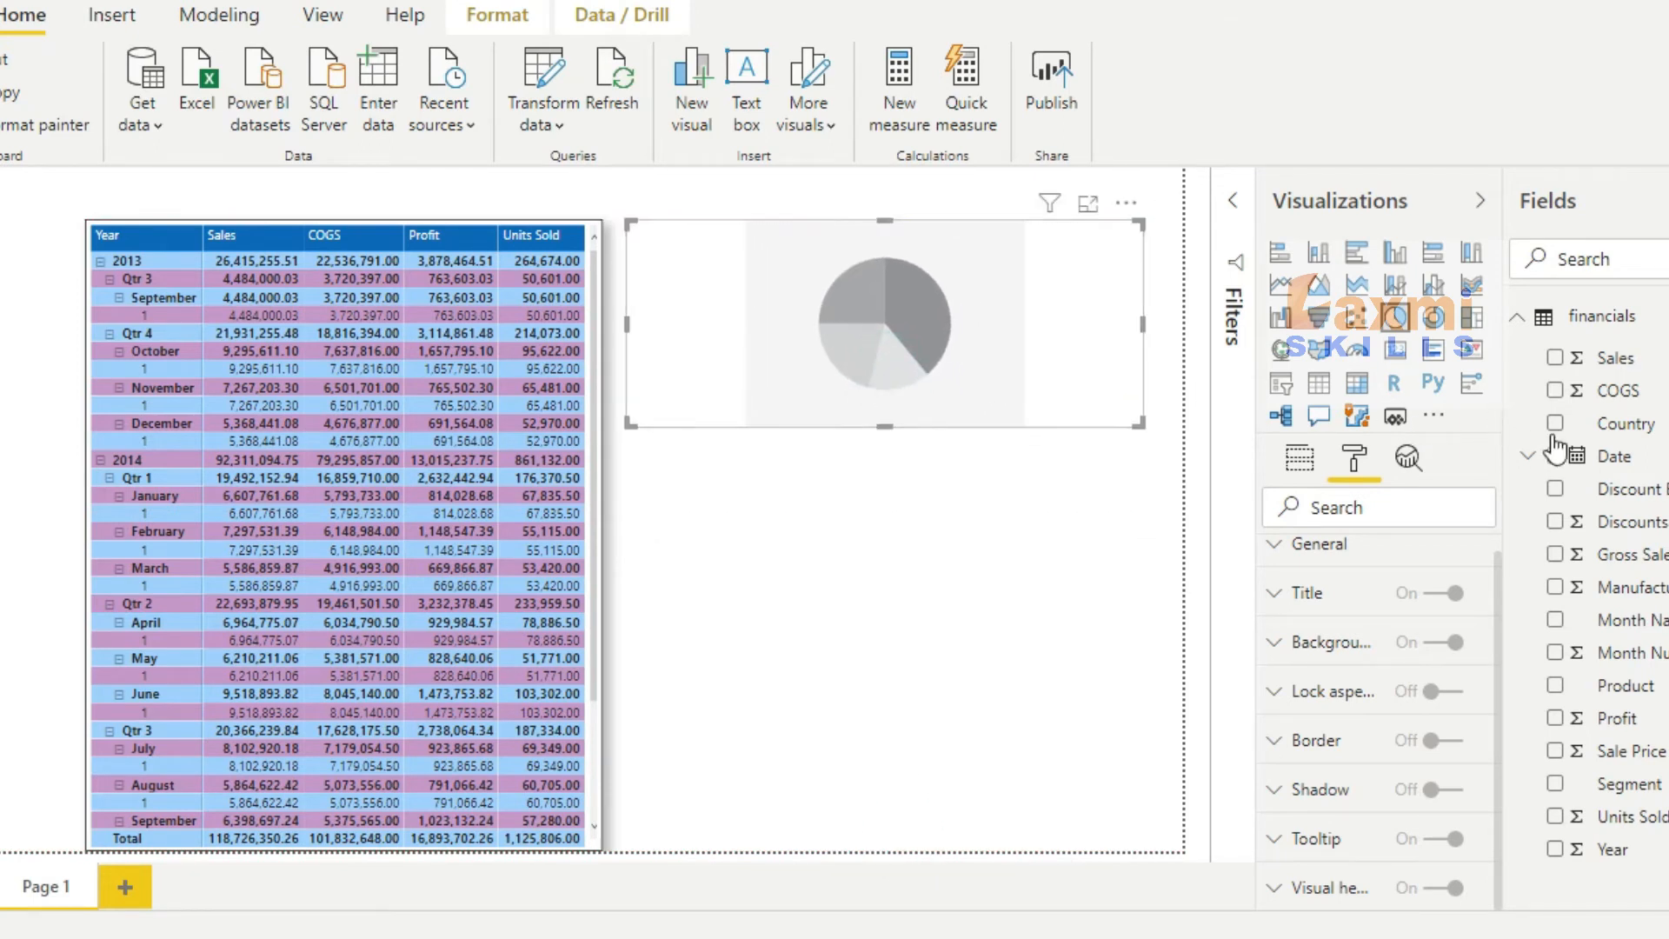
left_click(1557, 689)
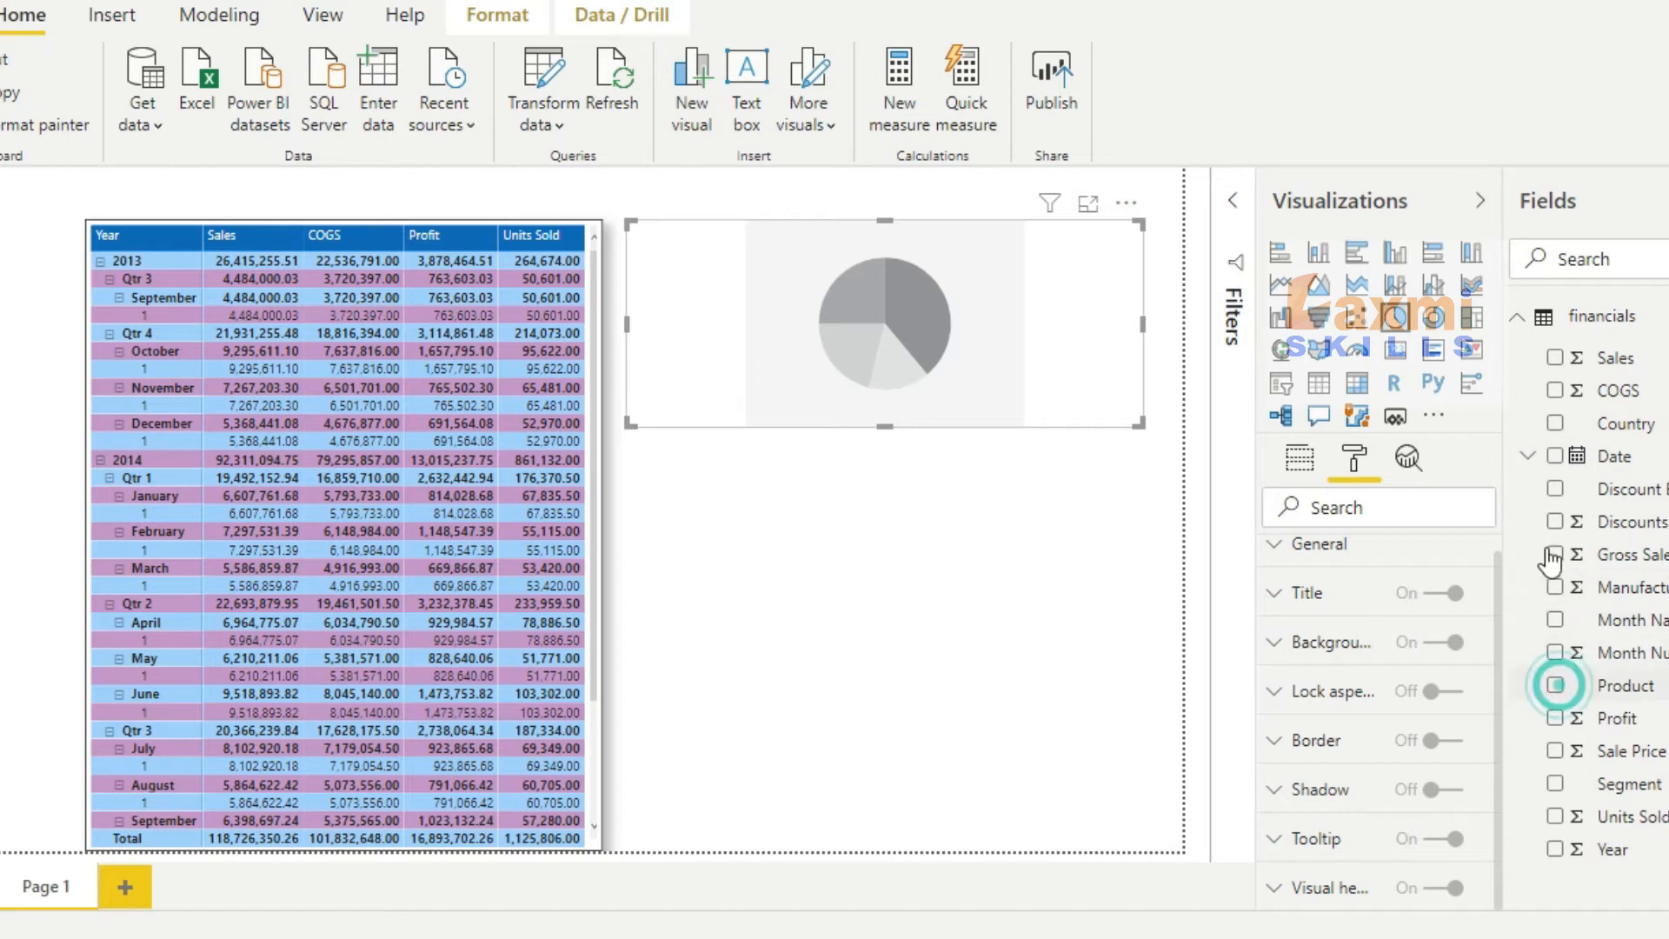
left_click(1553, 363)
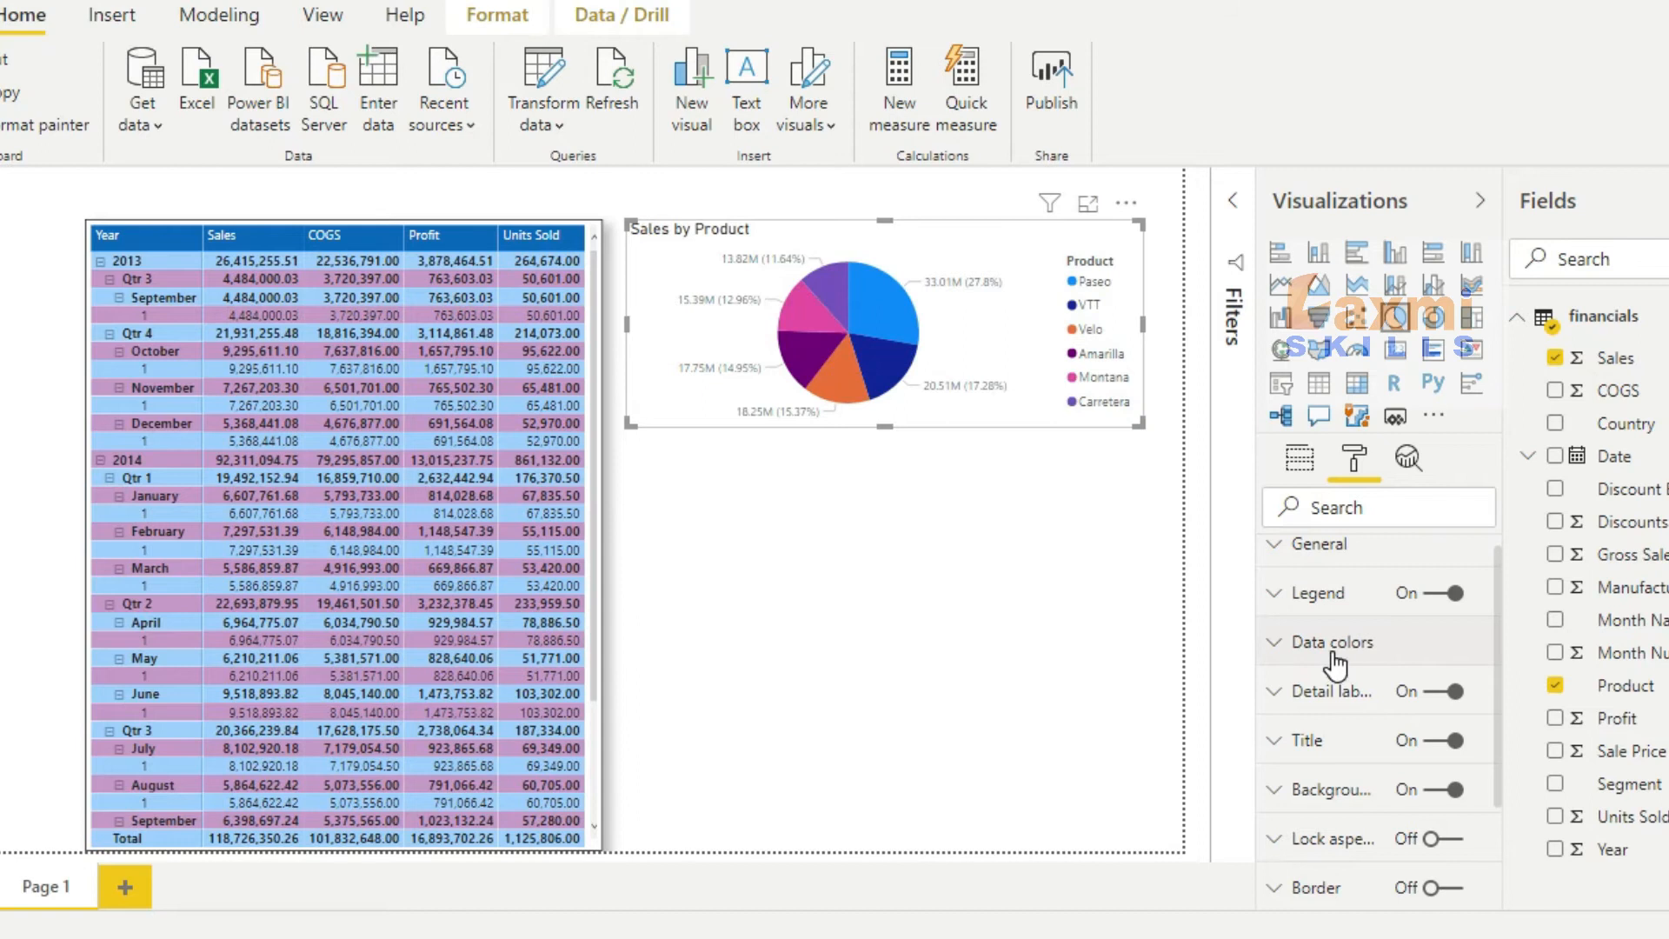
Turn on the pie chart's border and shadow and move it down to align with the matrix's lower end.
scroll(1330, 665, "down", 3)
left_click(1430, 740)
left_click(1434, 789)
left_click_drag(1015, 390, 1015, 802)
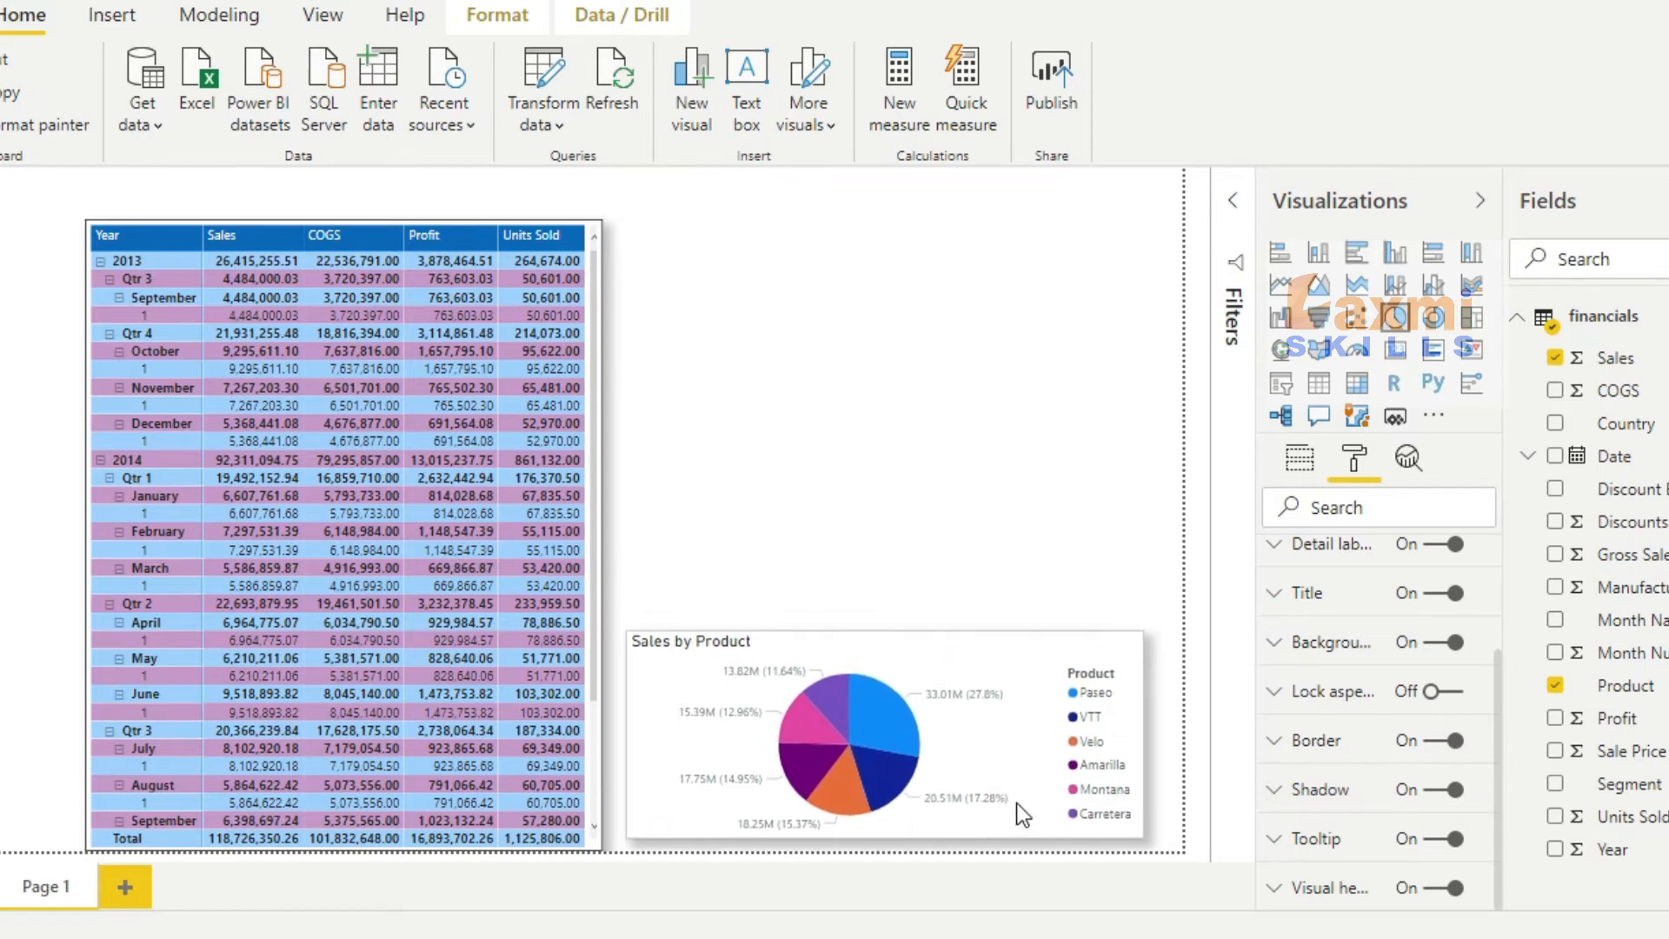
Insert a slicer on the Country field above the pie chart and shorten it to fit its country list.
left_click(1031, 498)
left_click(1281, 382)
left_click_drag(1556, 423, 1297, 556)
left_click_drag(1140, 625, 1146, 361)
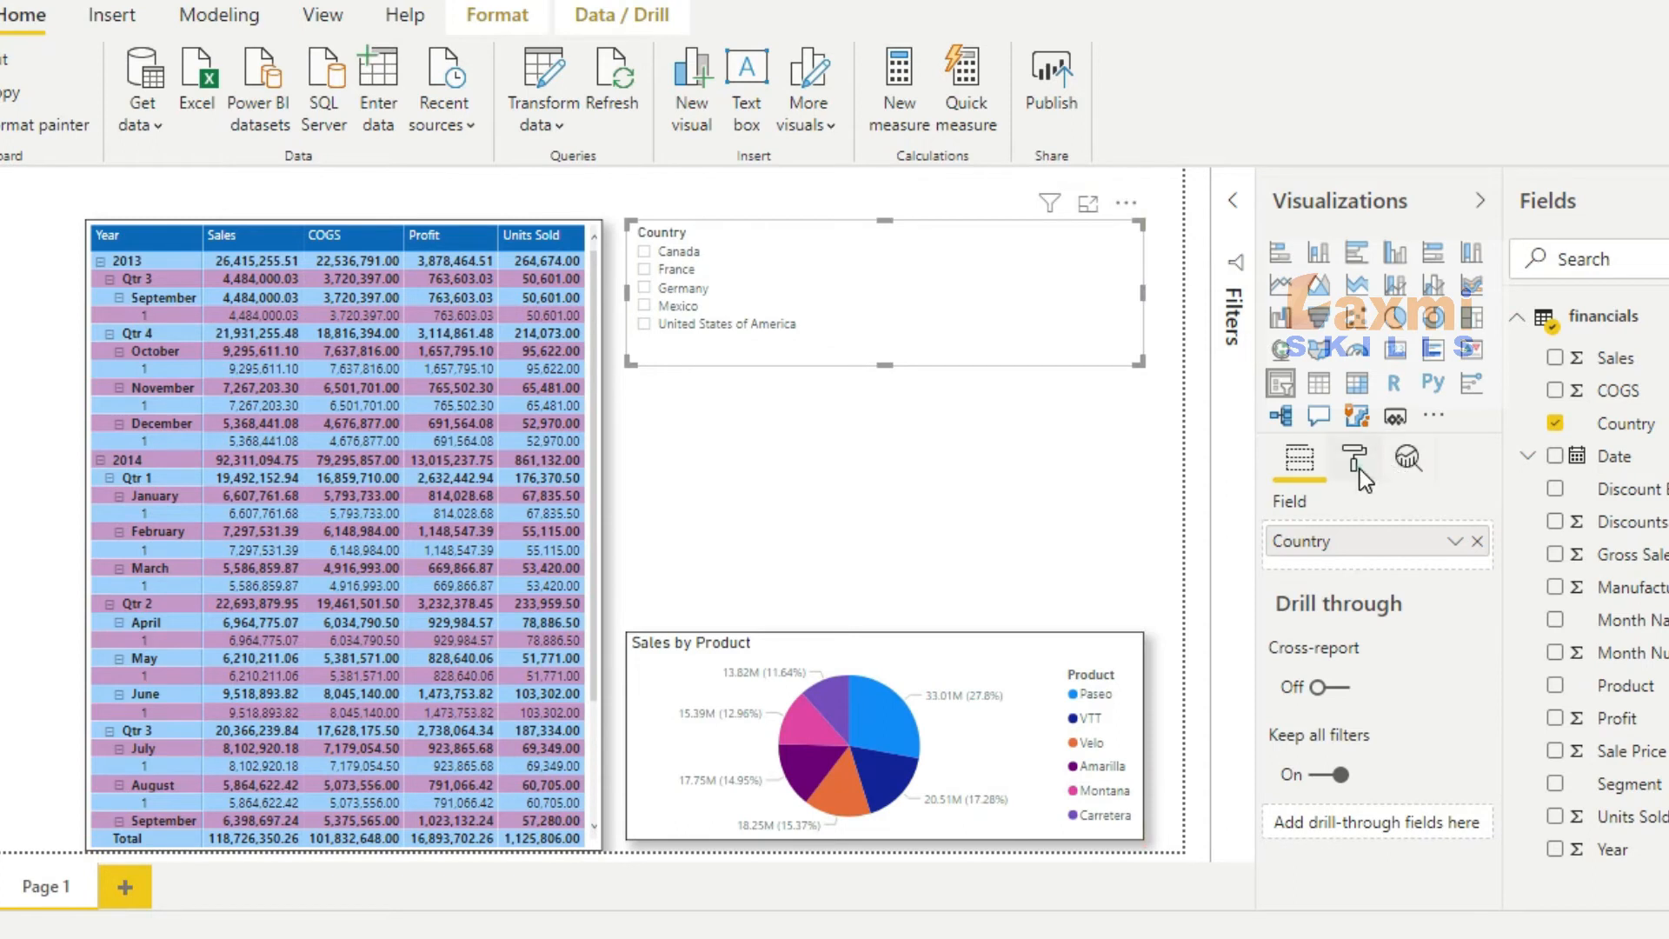
Turn on the border and shadow of the Country slicer.
left_click(1356, 461)
scroll(1362, 652, "down", 1)
left_click(1431, 790)
left_click(1432, 838)
left_click(1111, 530)
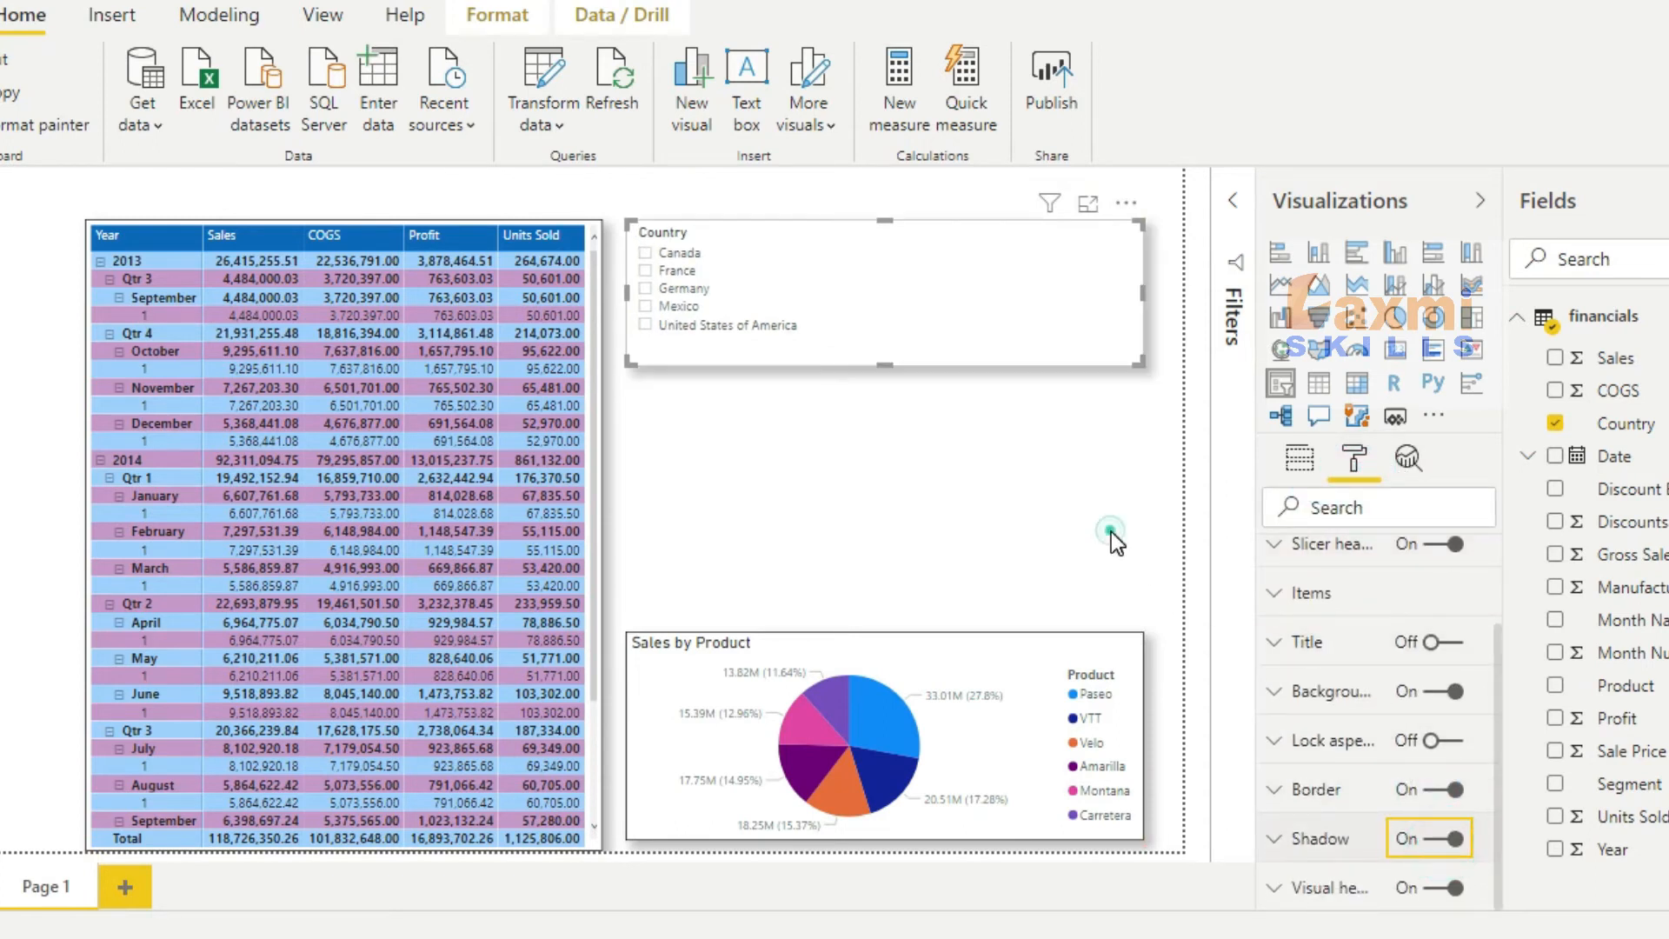
Insert a donut chart and shorten it to fit between the Country slicer and the pie chart.
left_click(1431, 319)
left_click_drag(881, 847, 915, 555)
left_click_drag(926, 492, 927, 511)
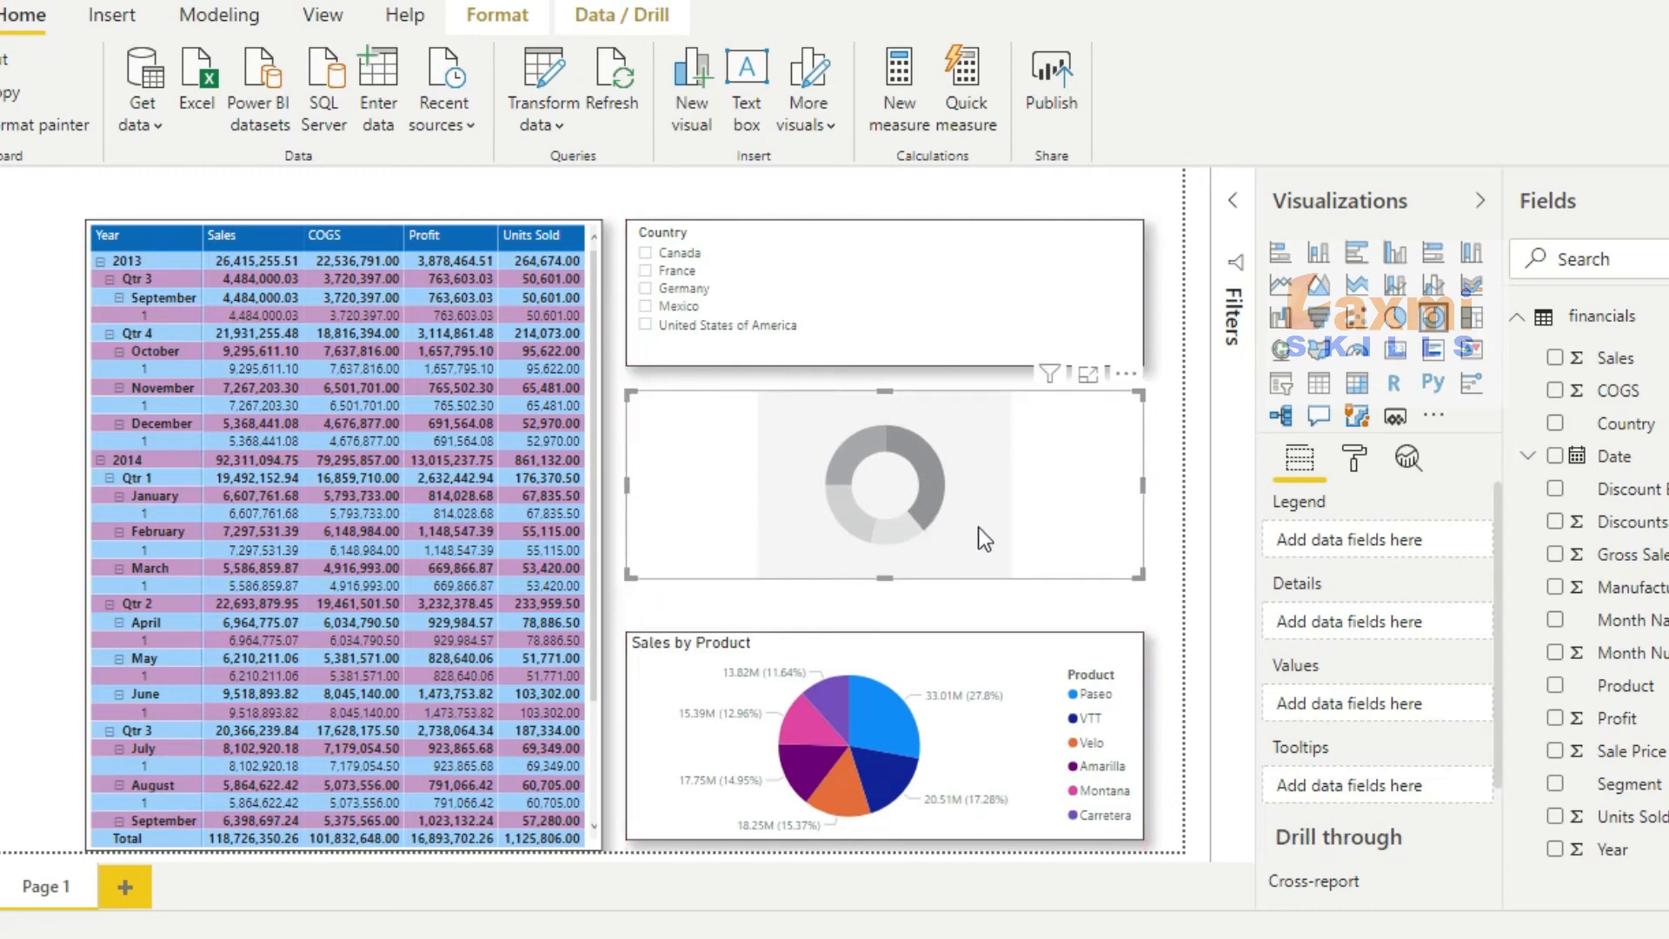
Fill the donut chart with Profit by Discount Band, removing Product from its legend.
left_click(1556, 685)
left_click(1556, 718)
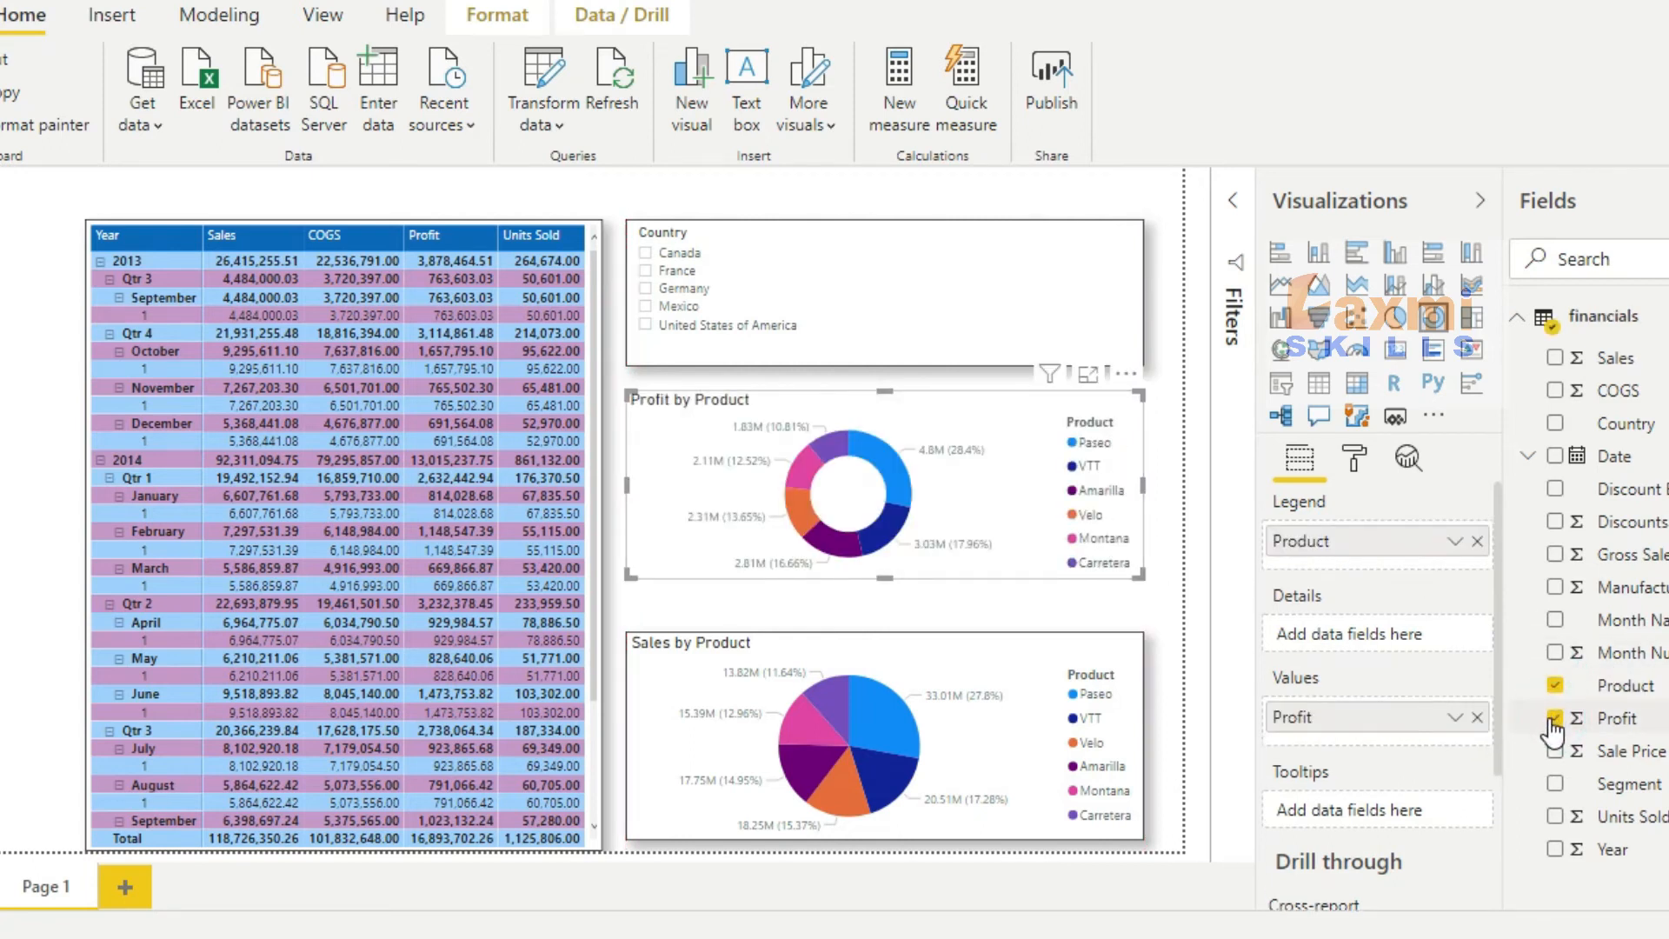
left_click(1555, 687)
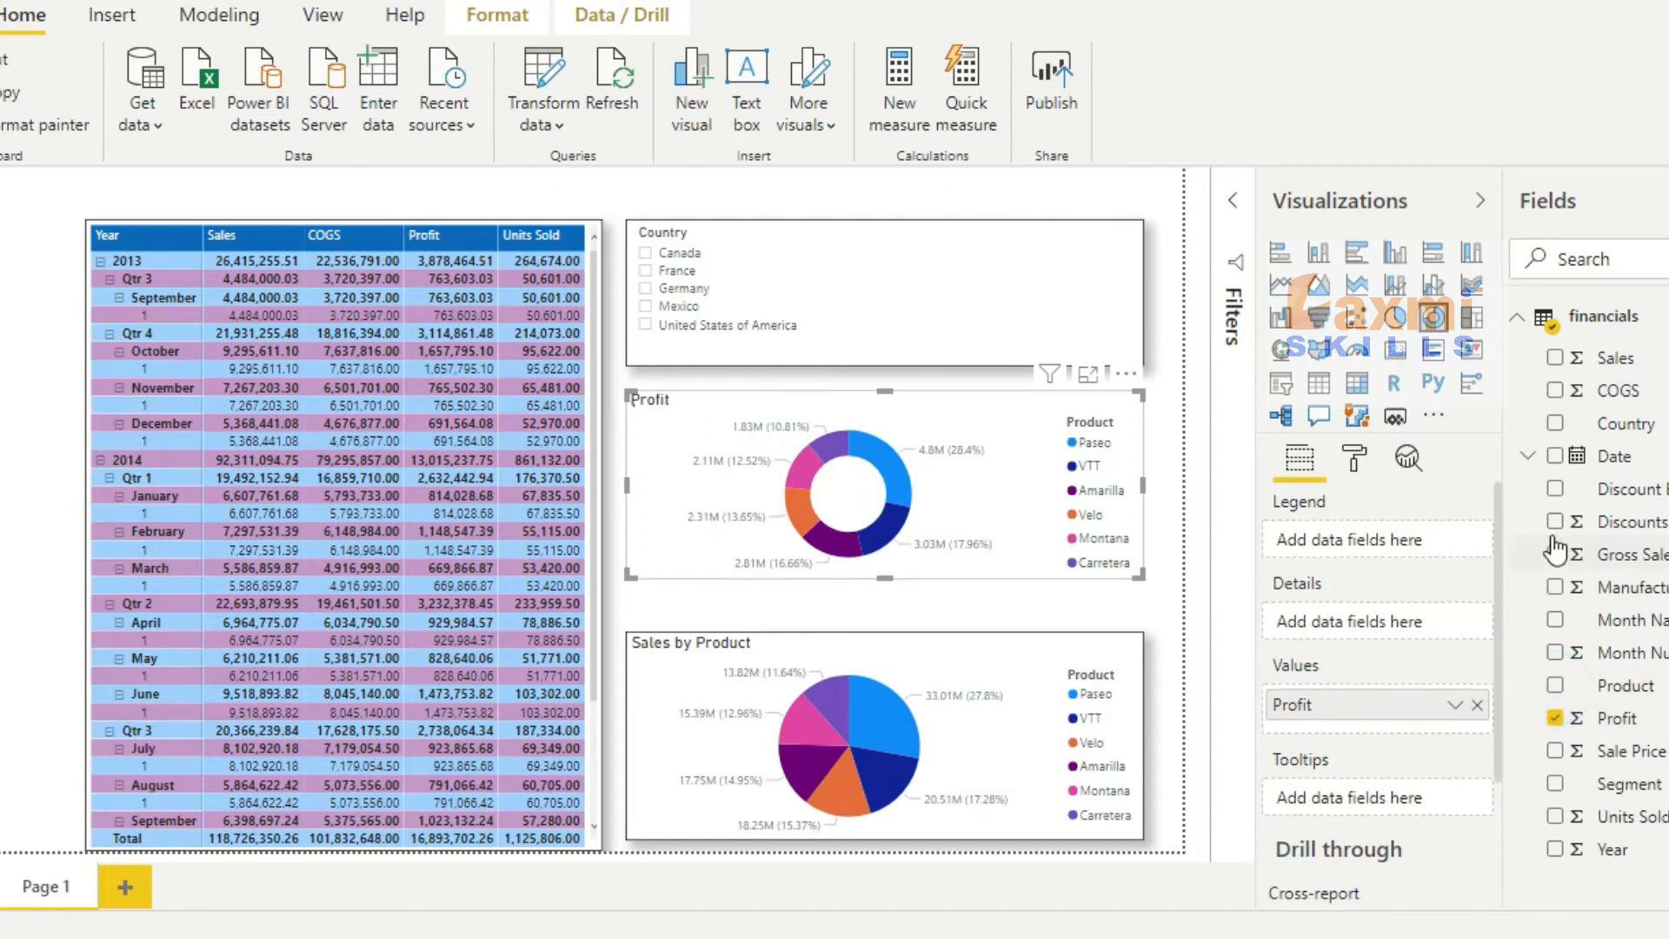
left_click(1555, 491)
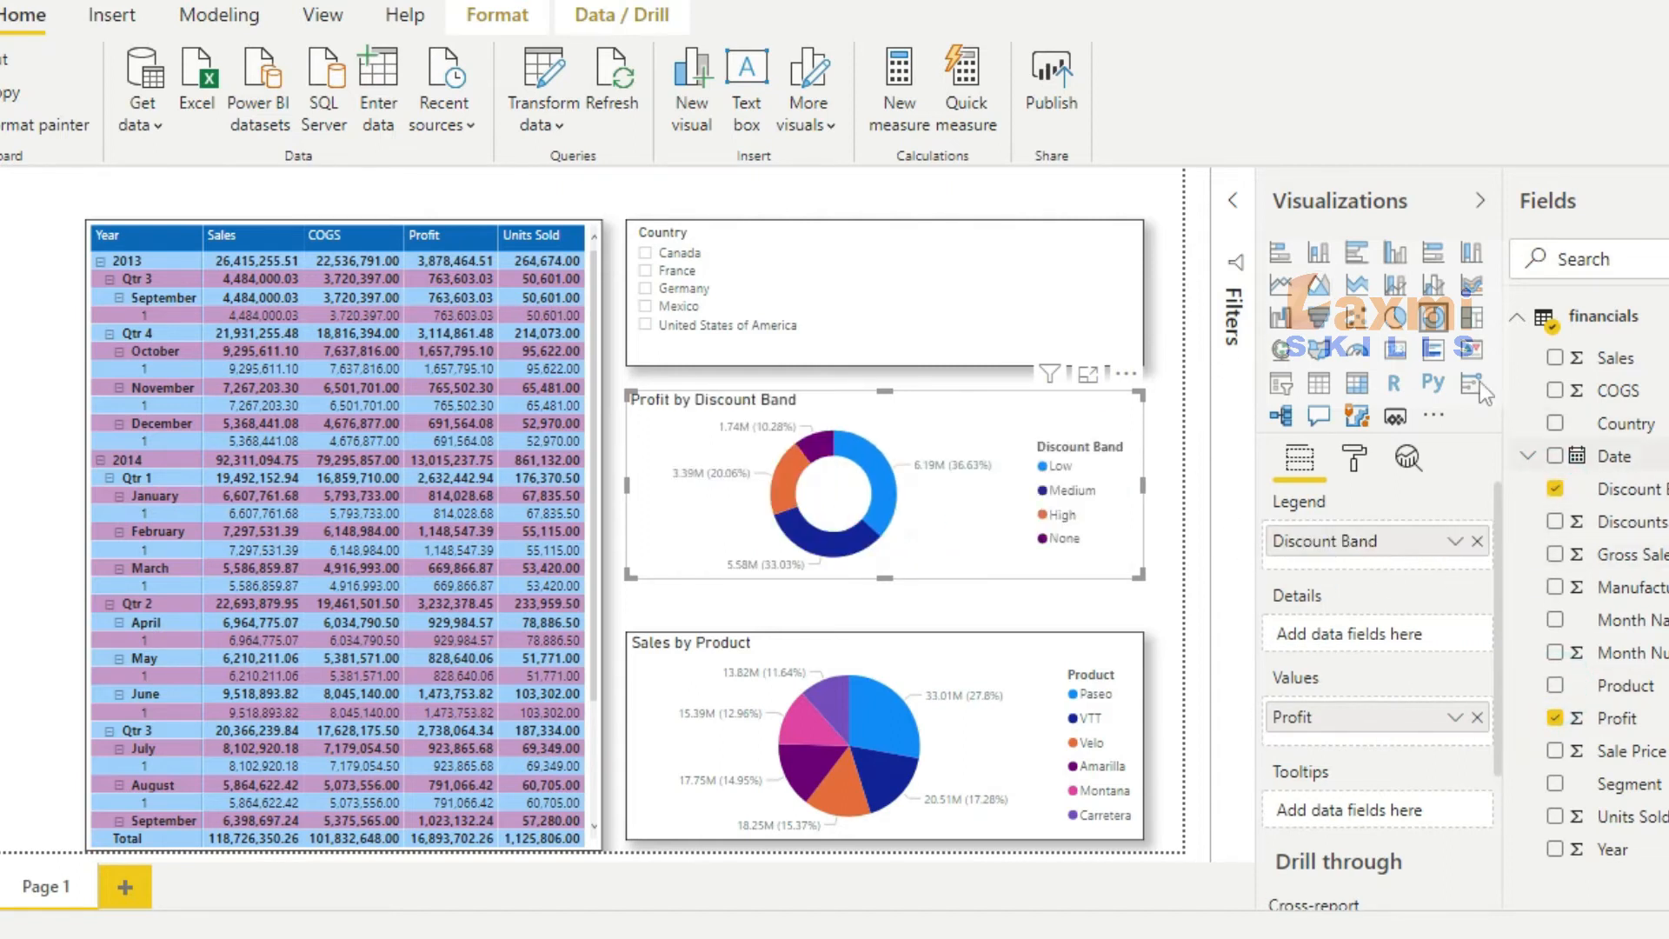
Turn on the shadow and border of the donut chart, and deselect it.
left_click(1367, 463)
scroll(1382, 696, "down", 3)
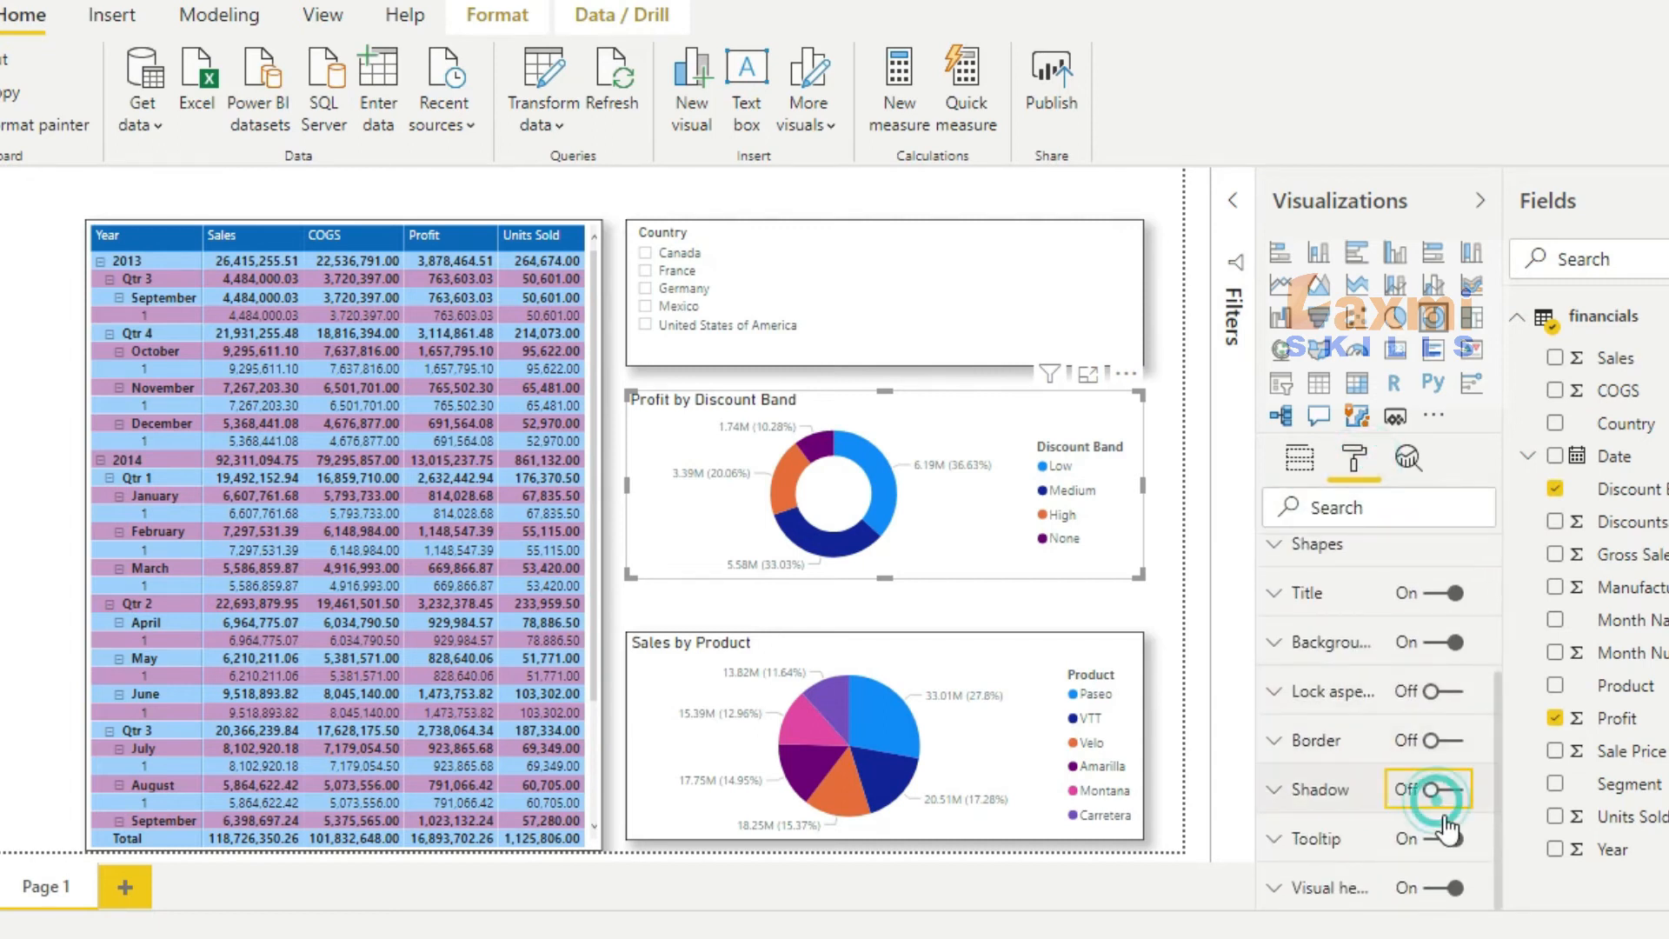
left_click(1438, 801)
left_click(1439, 740)
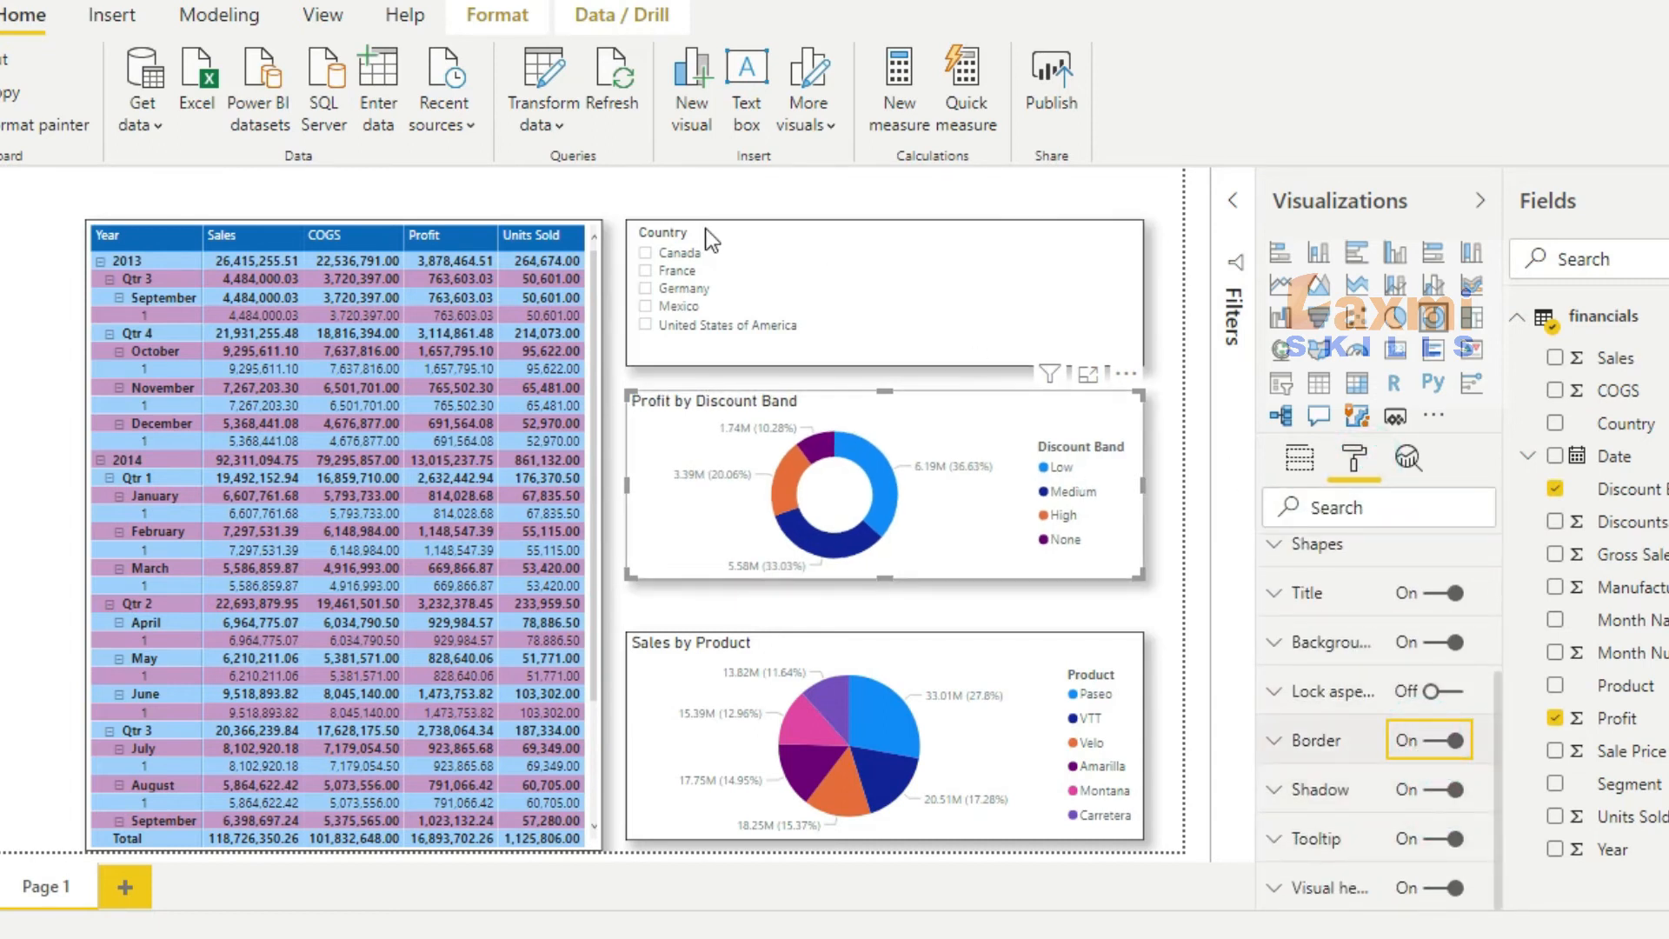
left_click(614, 196)
Apply the last theme of the gallery, with the orange, teal and gold palette, to the report.
left_click(329, 19)
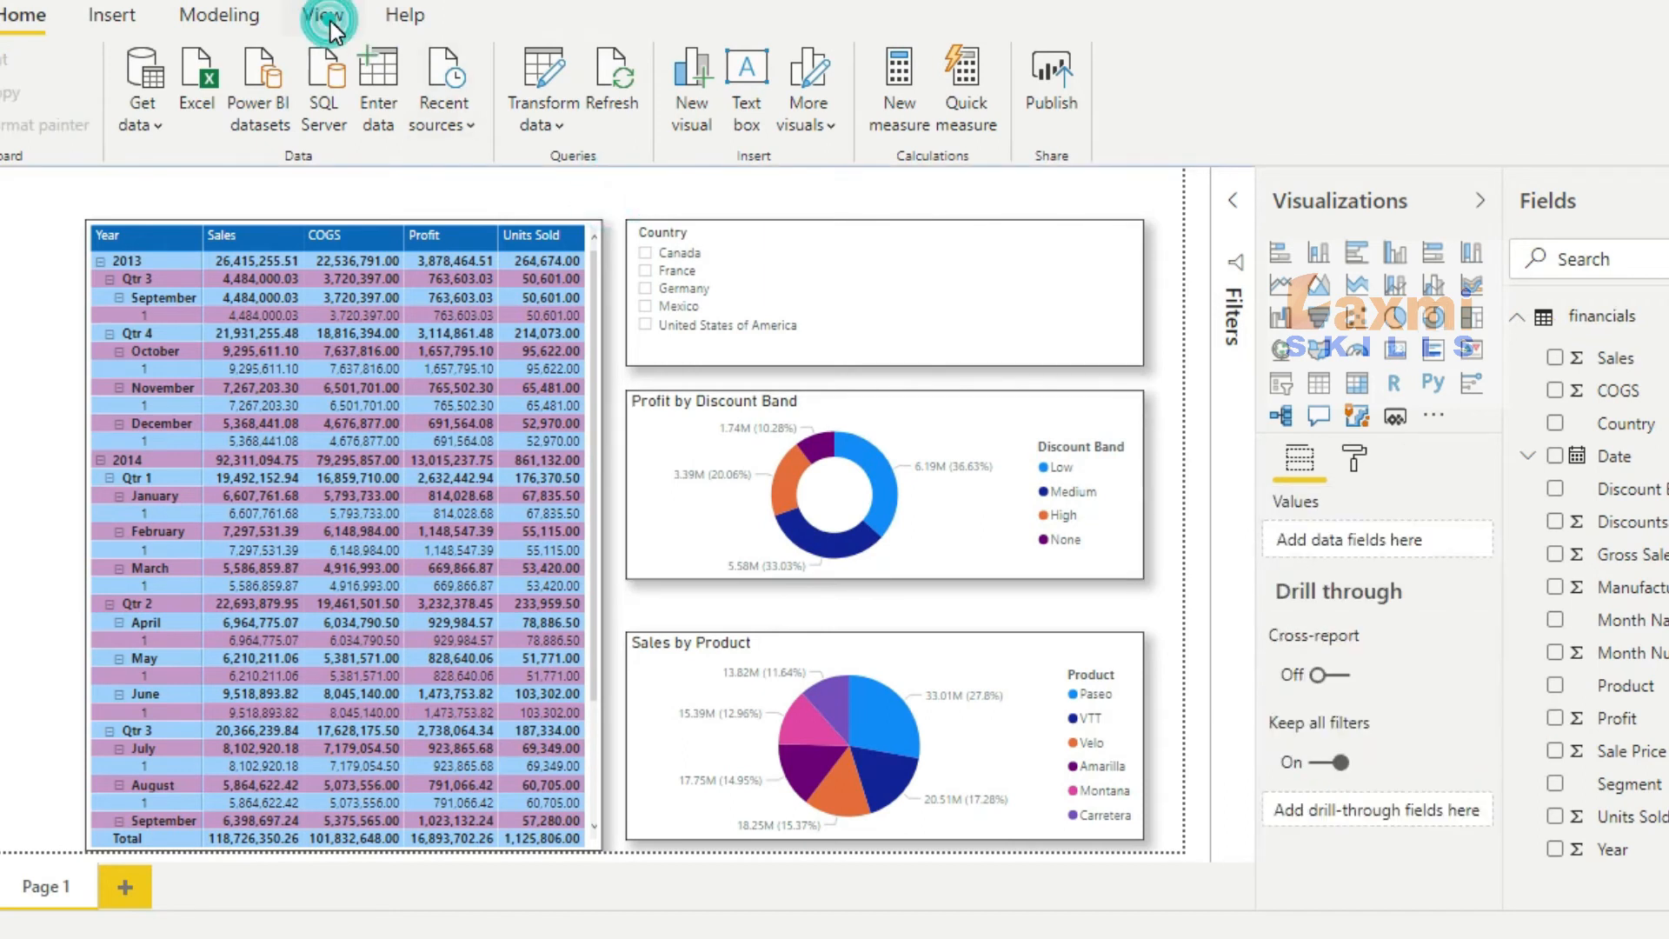
left_click(530, 98)
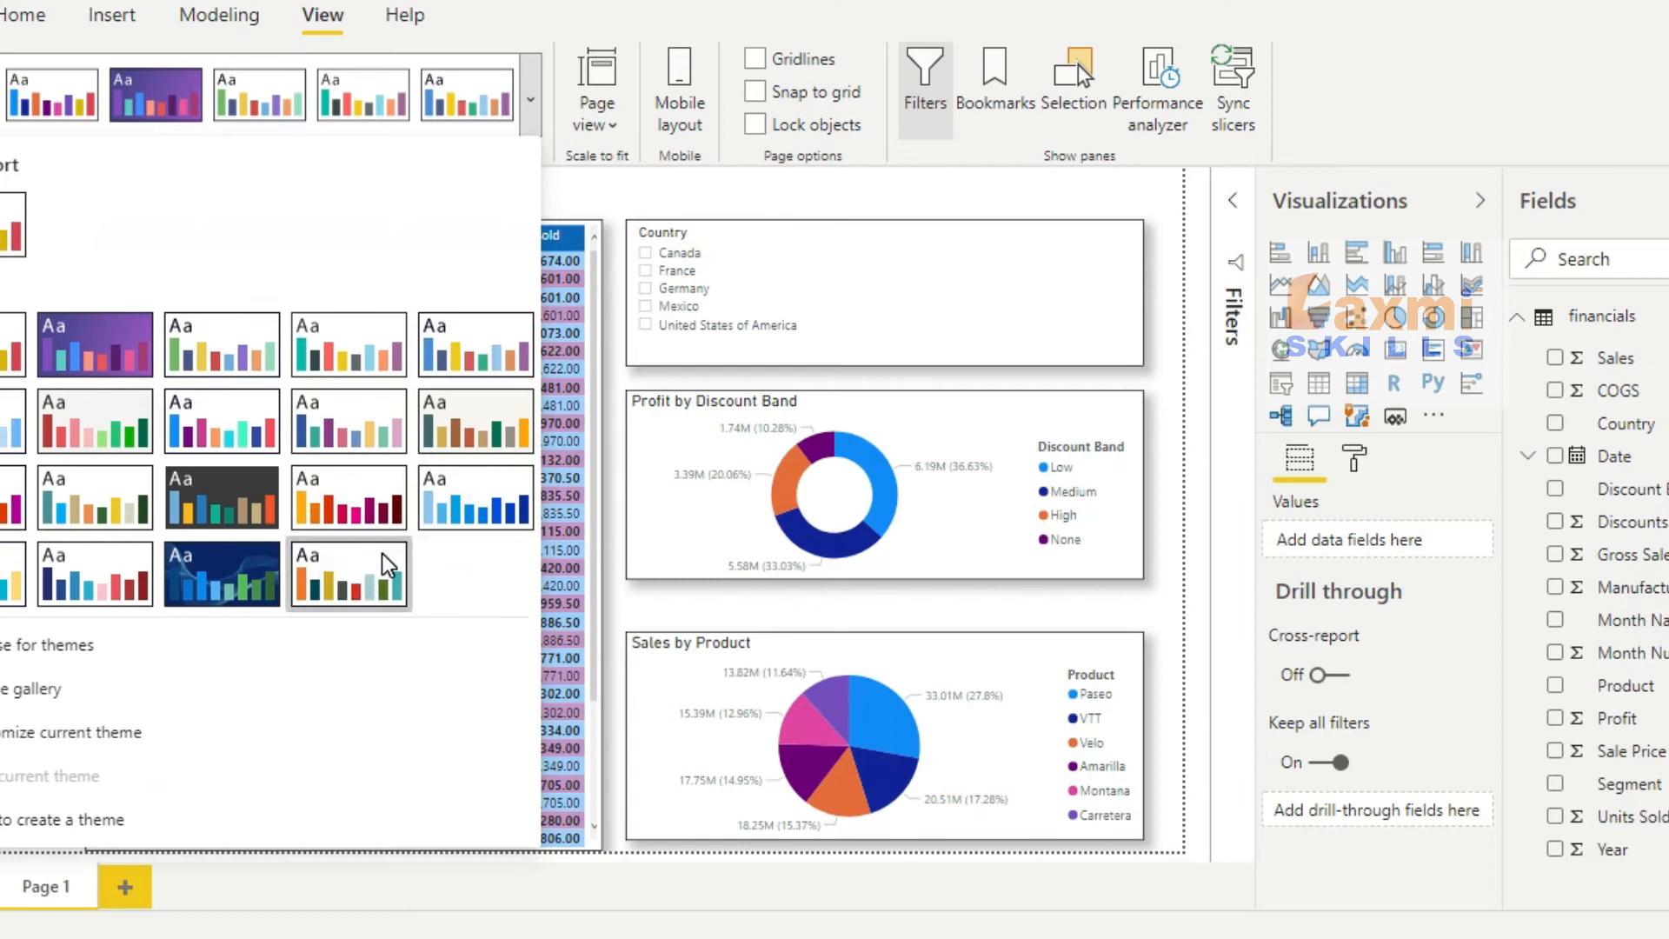
left_click(347, 585)
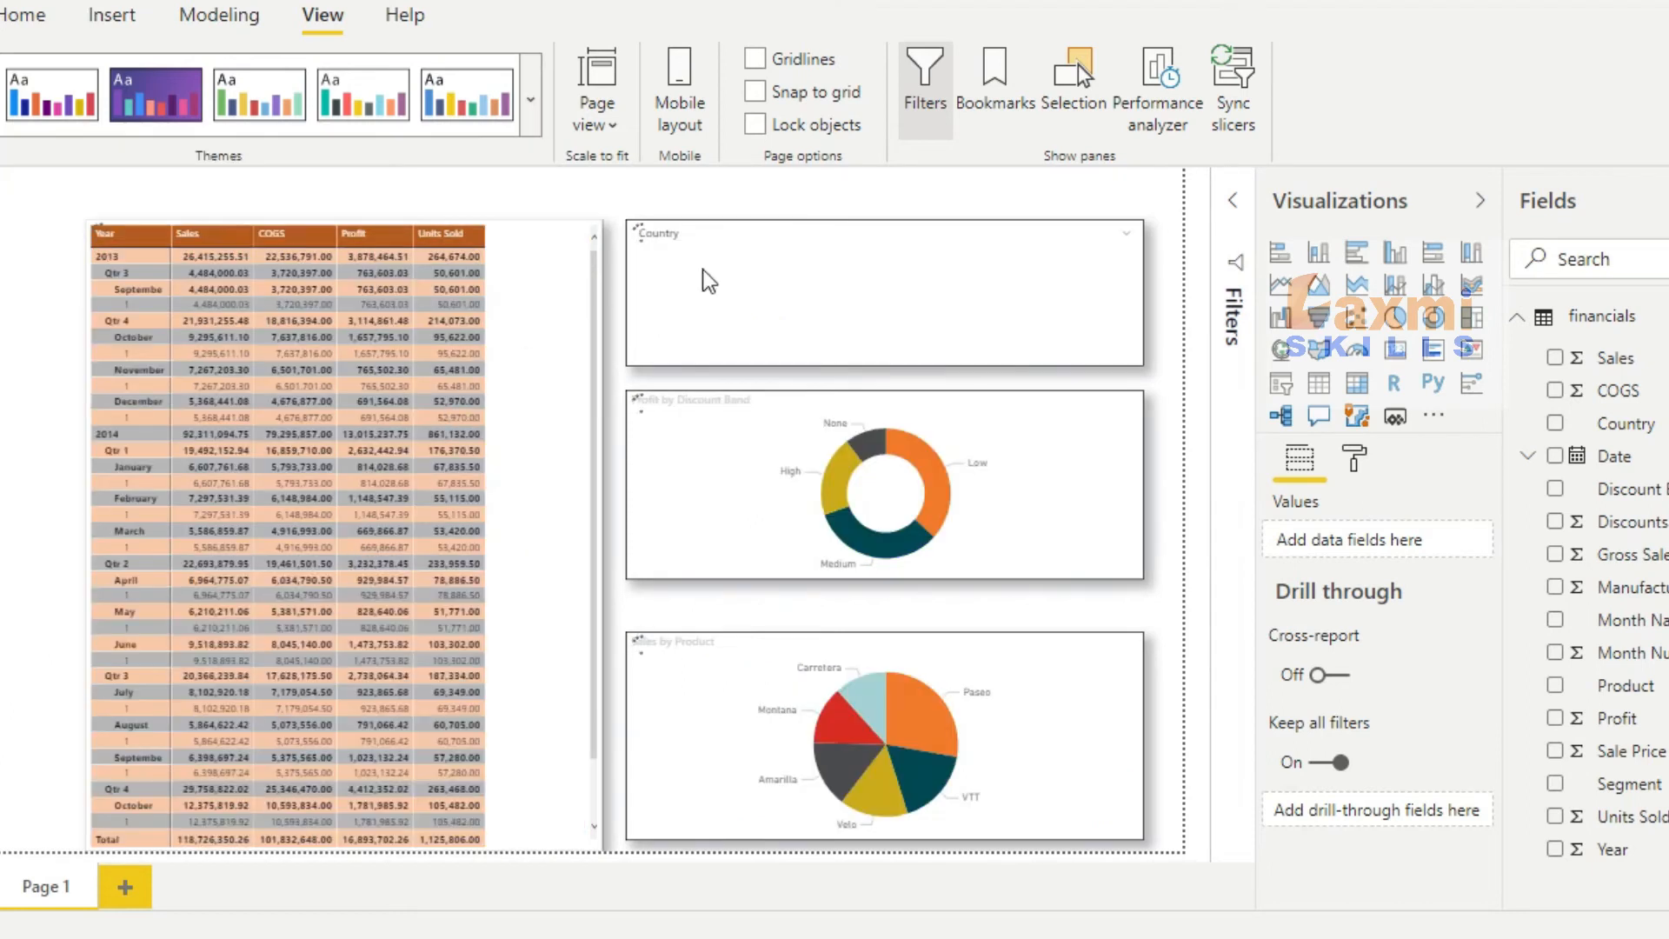
Give the donut chart's title a dark orange background matching the matrix header.
left_click(864, 412)
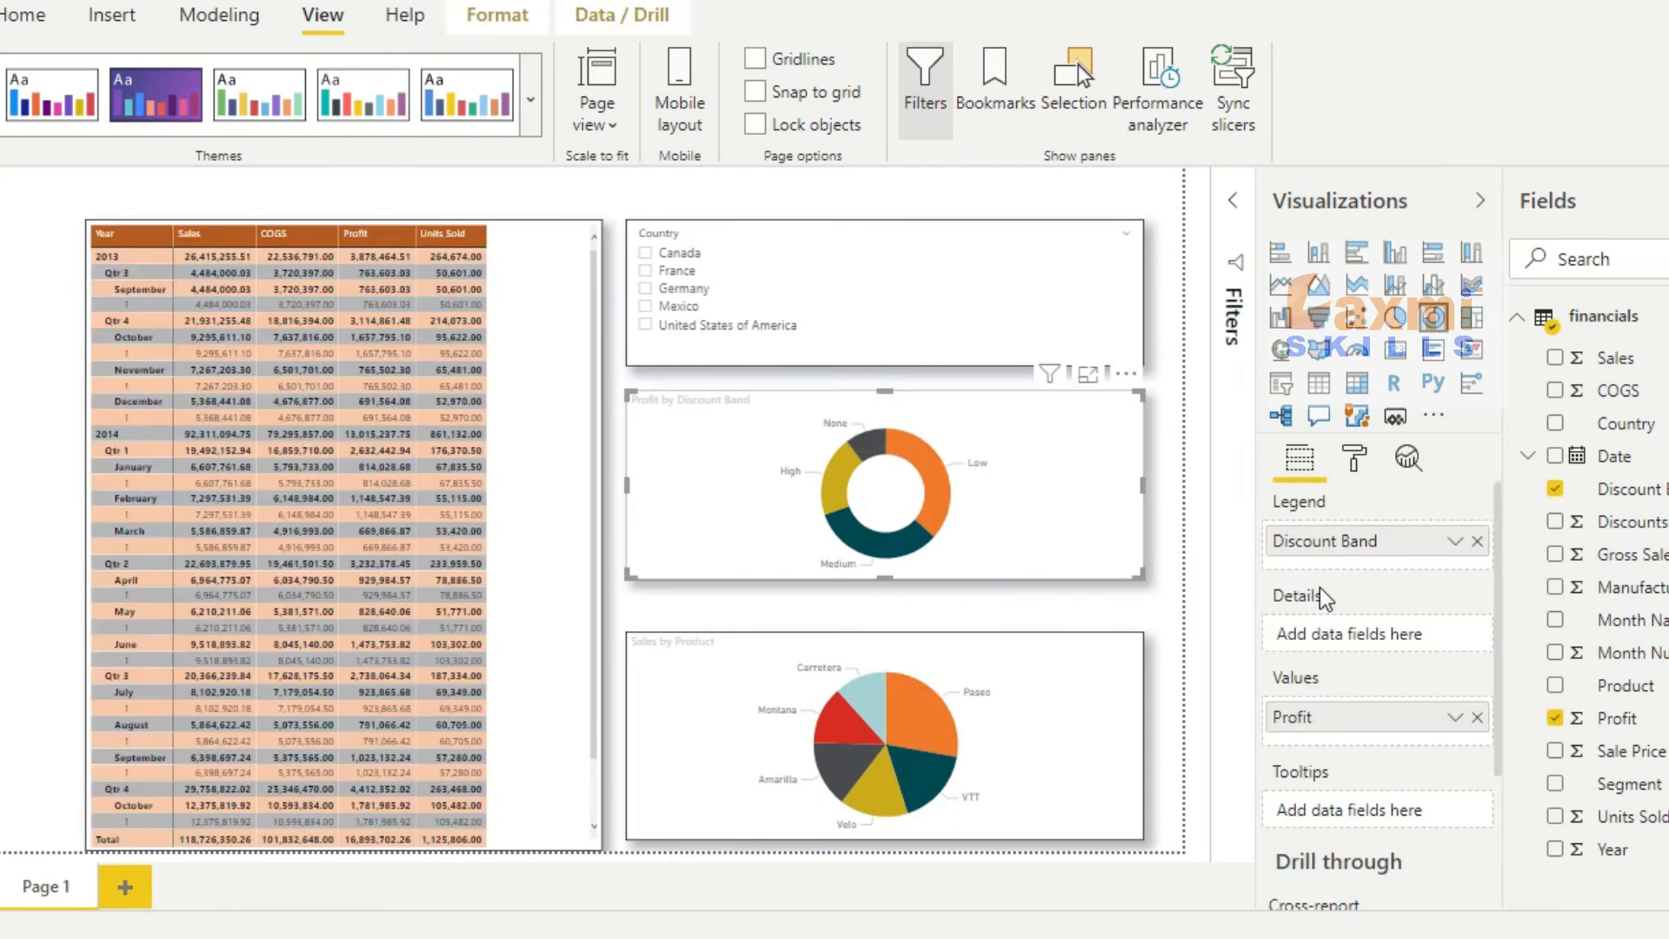
left_click(1358, 469)
scroll(1311, 608, "down", 4)
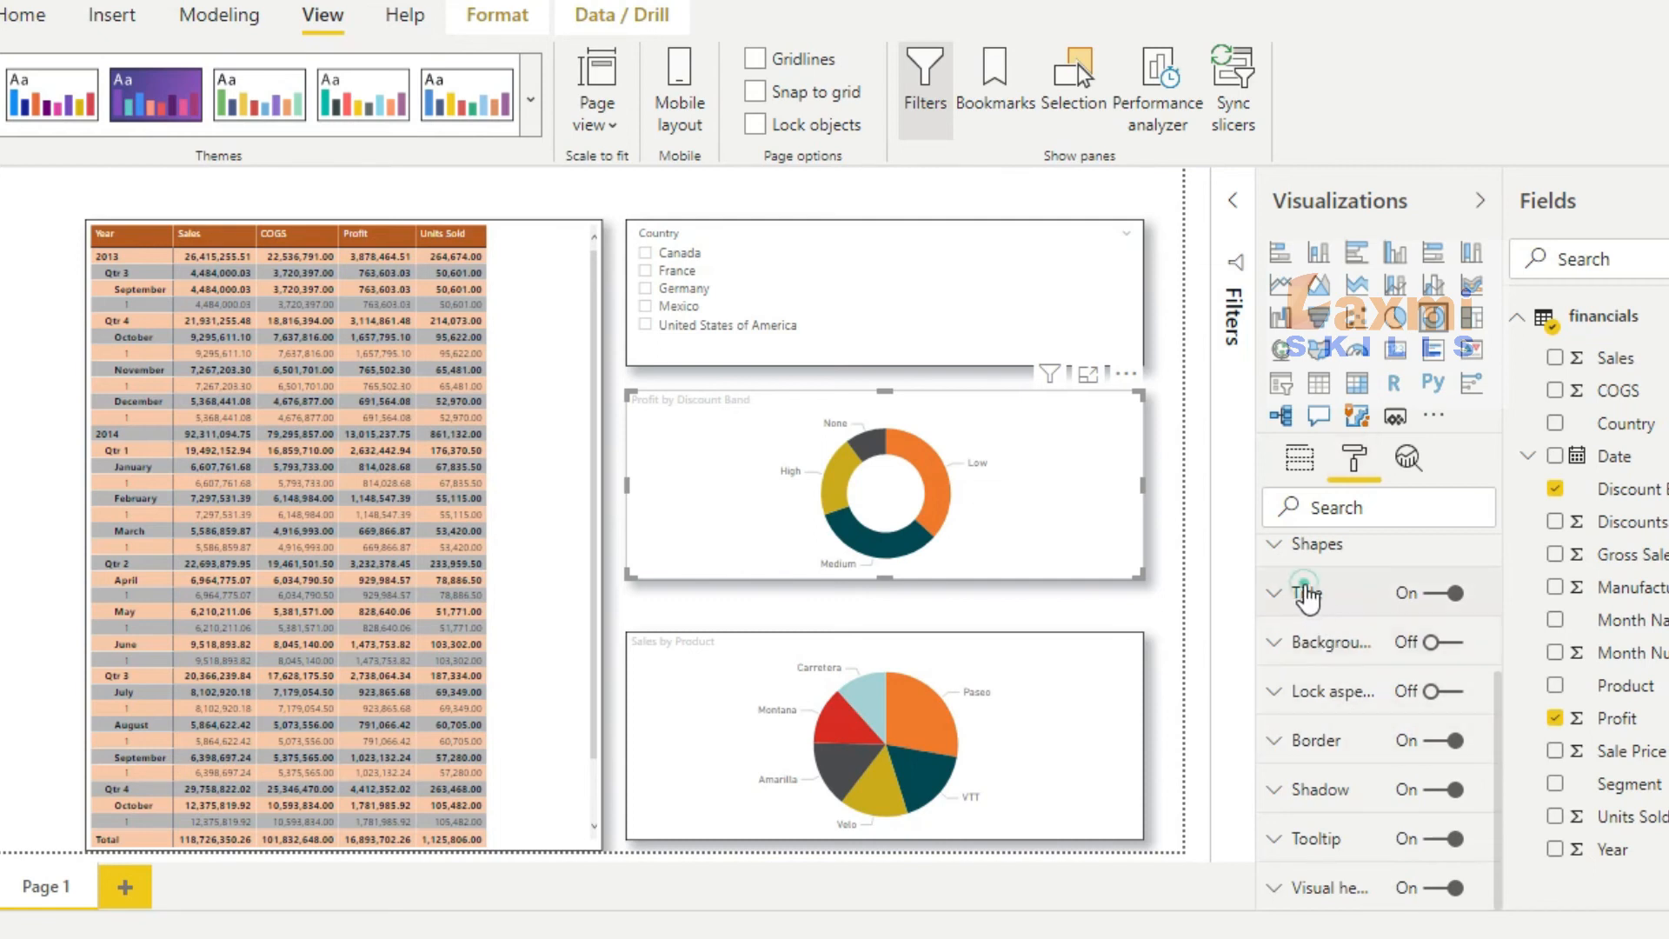
left_click(1304, 592)
scroll(1352, 754, "down", 4)
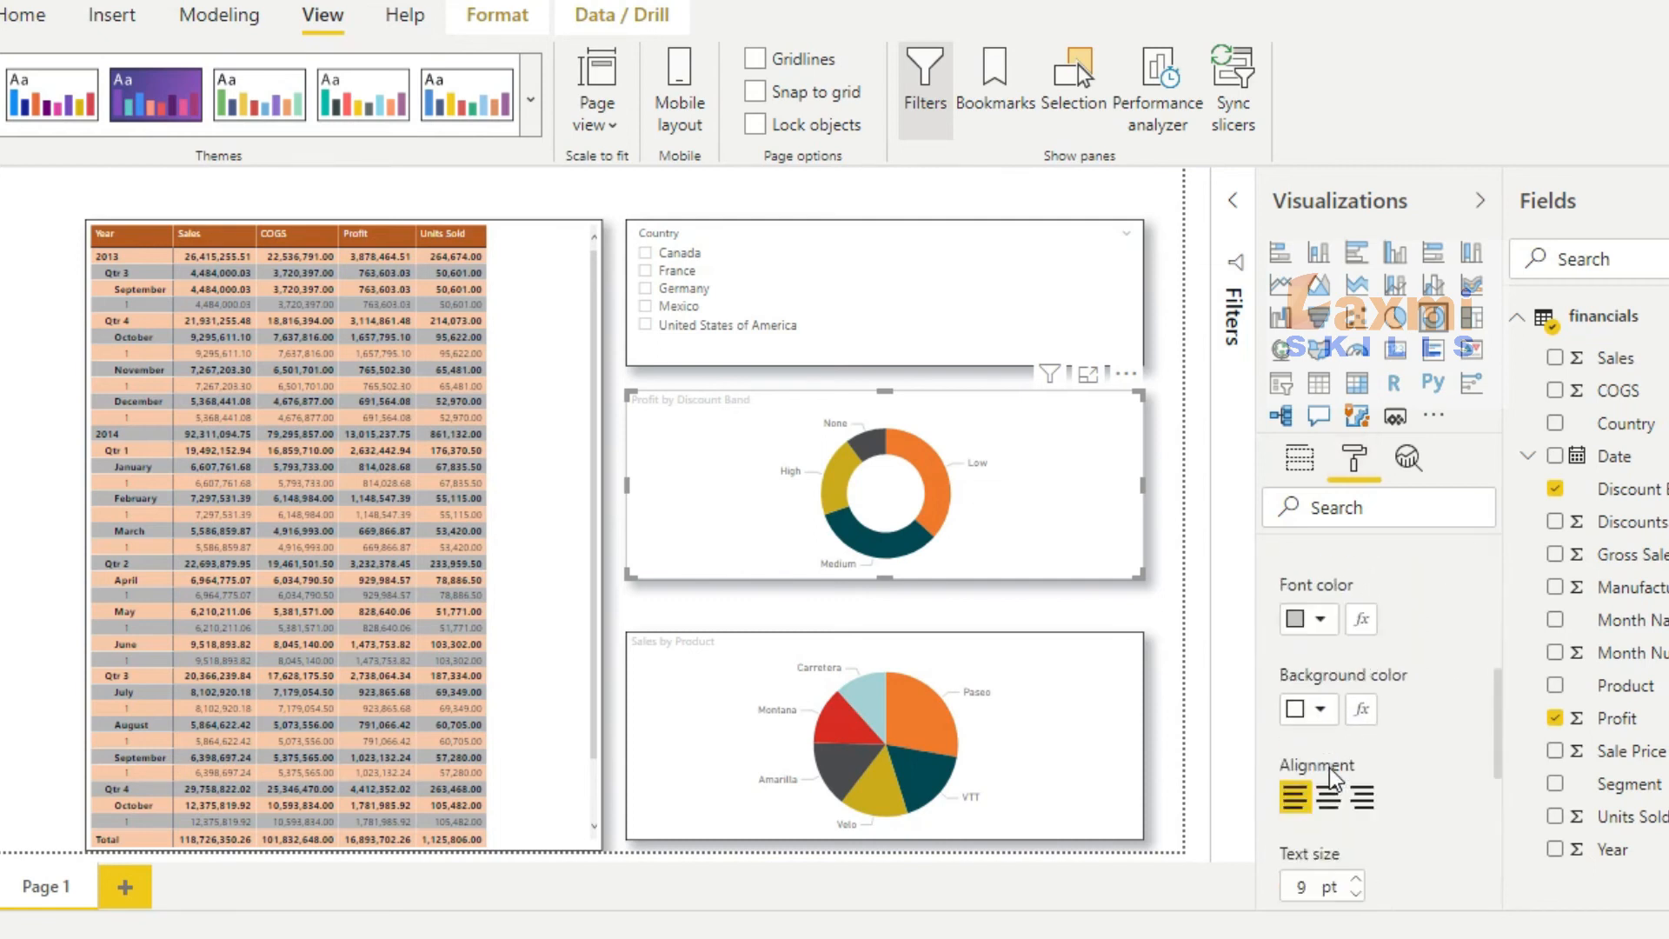
left_click(1322, 679)
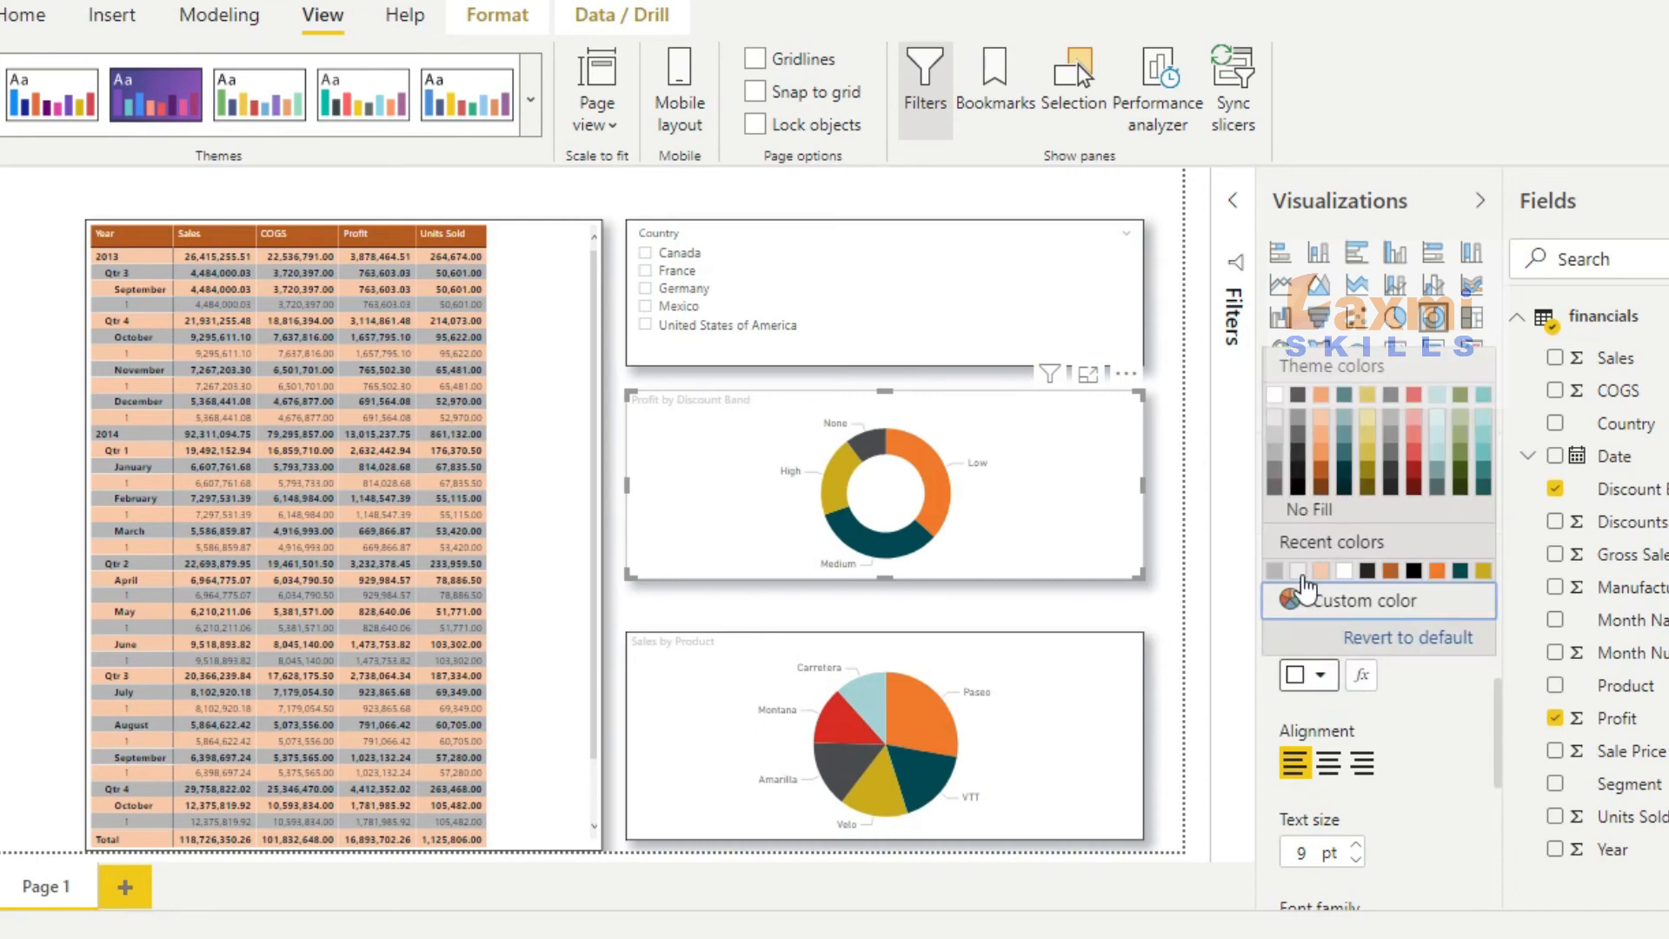
left_click(1327, 478)
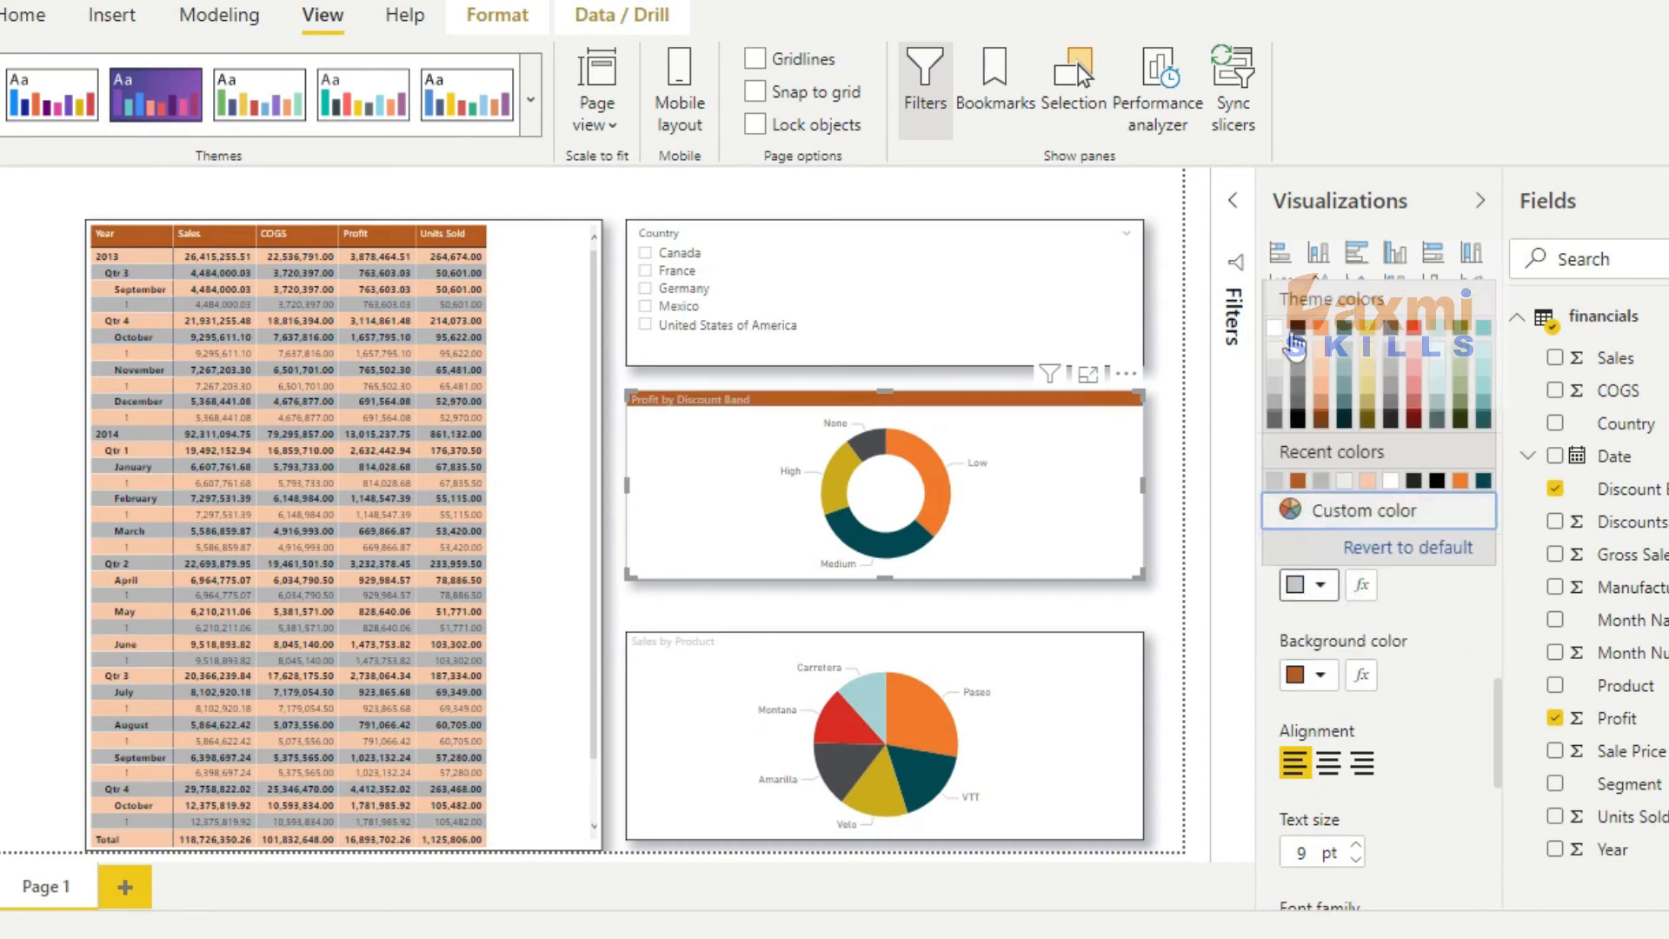
Set the donut chart's title to a white font at 11 pt.
left_click(1275, 334)
left_click(1356, 848)
left_click(1356, 847)
Give the Sales by Product pie chart's title the recent dark orange background #b55b1c.
left_click(1096, 733)
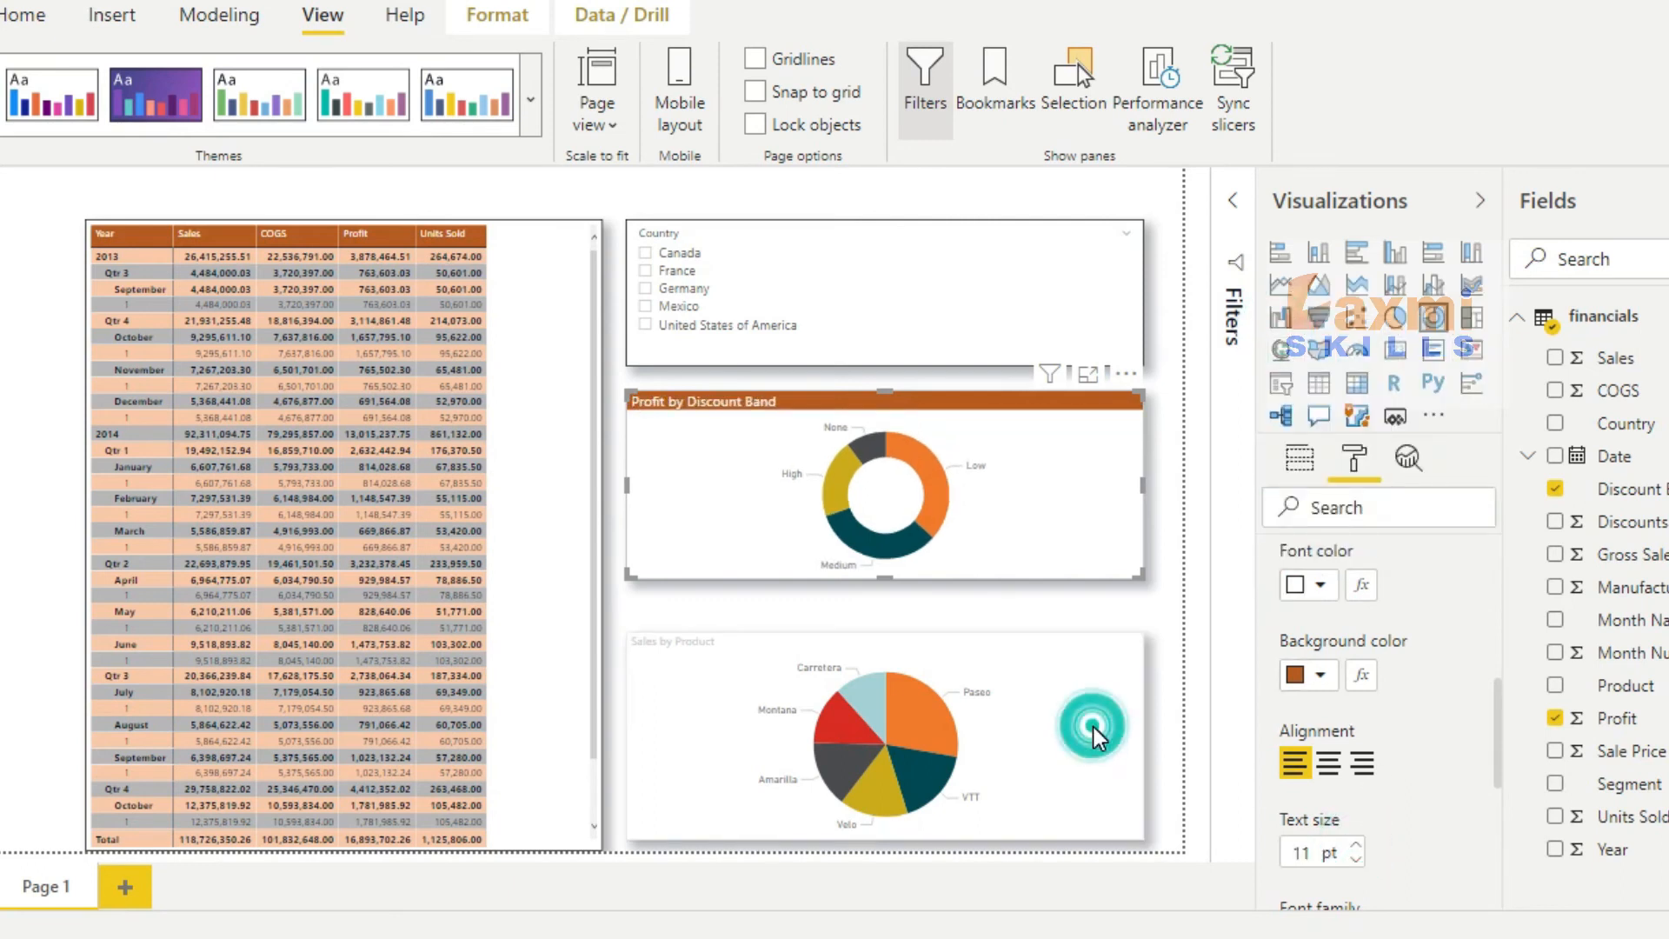
scroll(1326, 735, "down", 1)
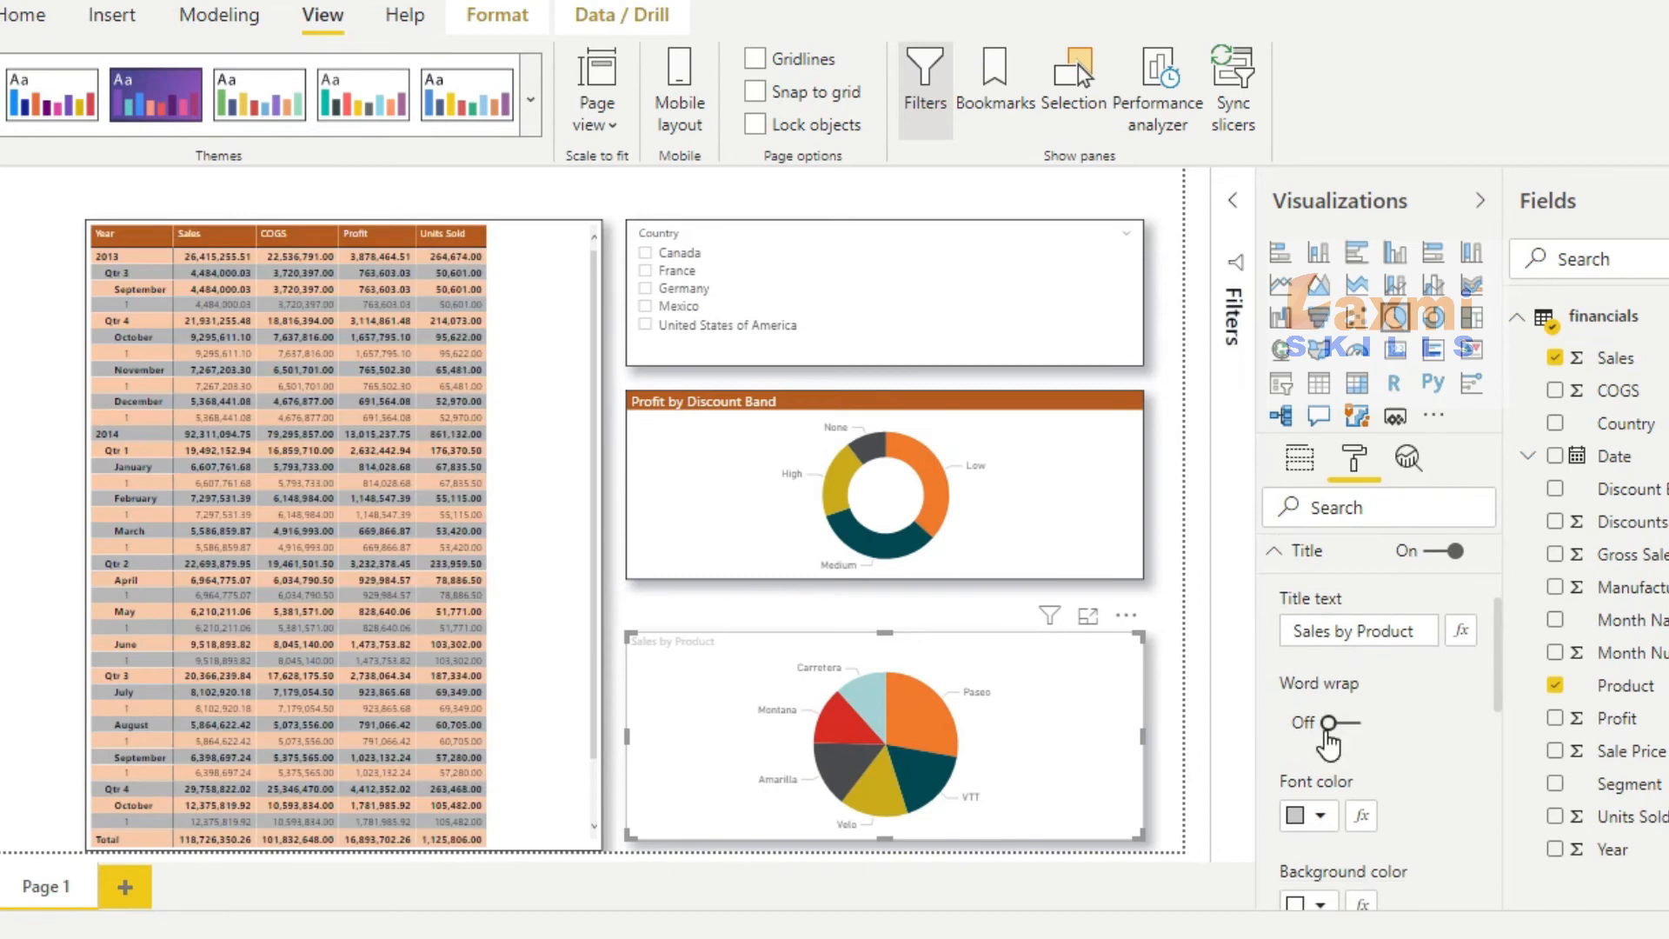
scroll(1327, 834, "down", 3)
left_click(1311, 769)
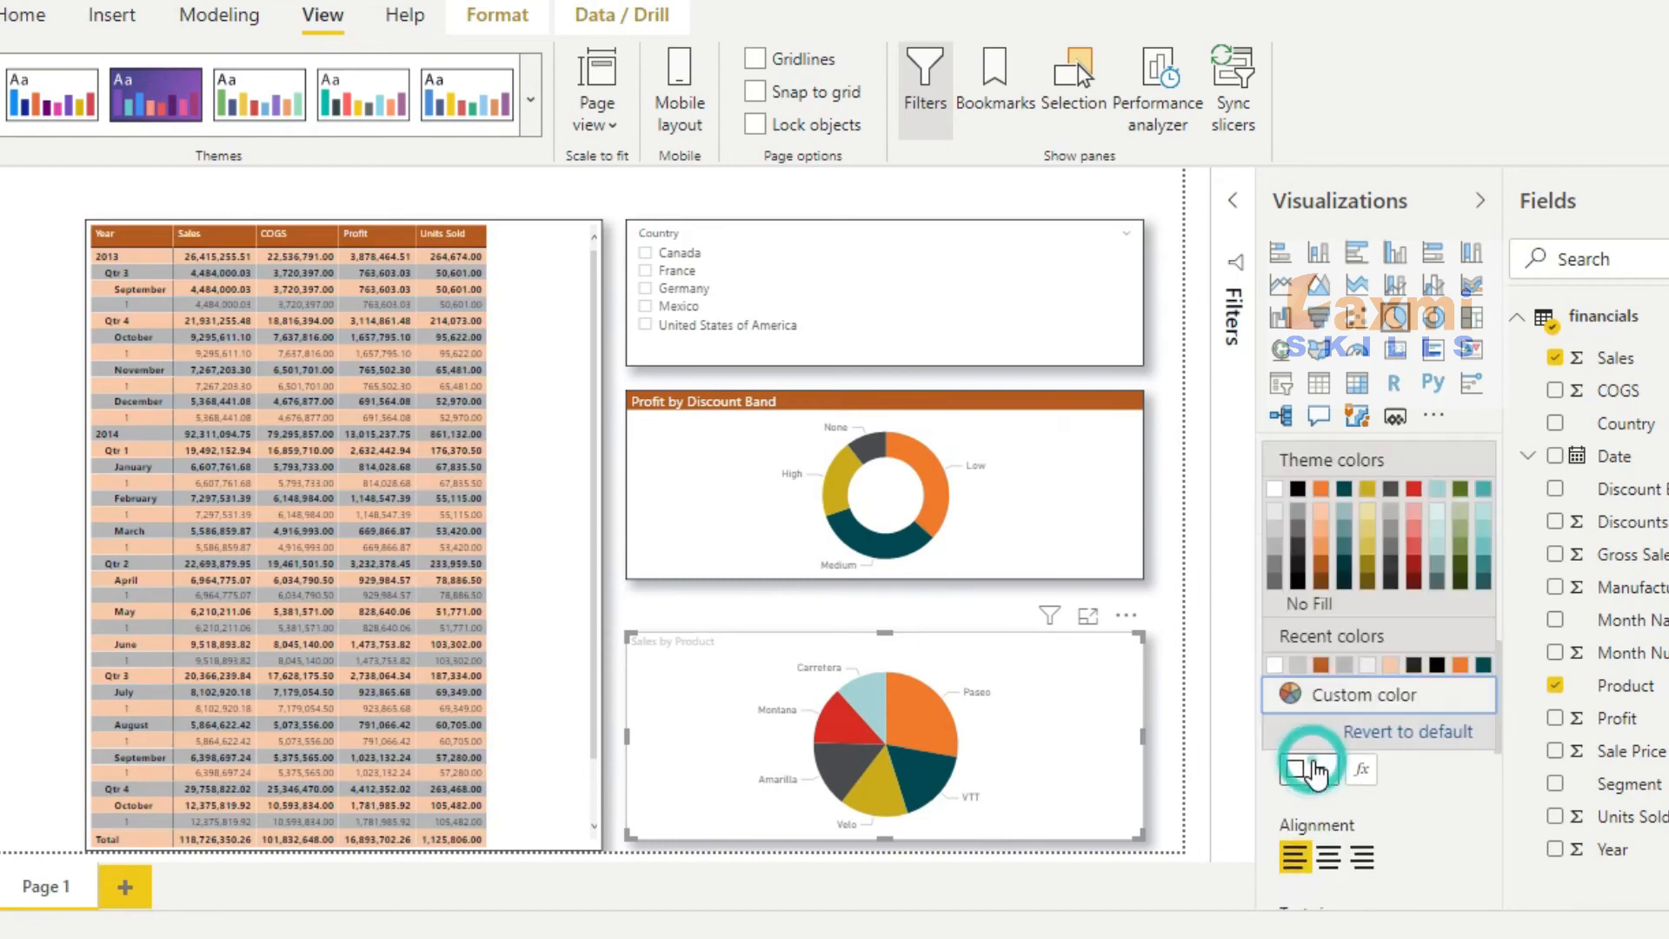
left_click(1322, 665)
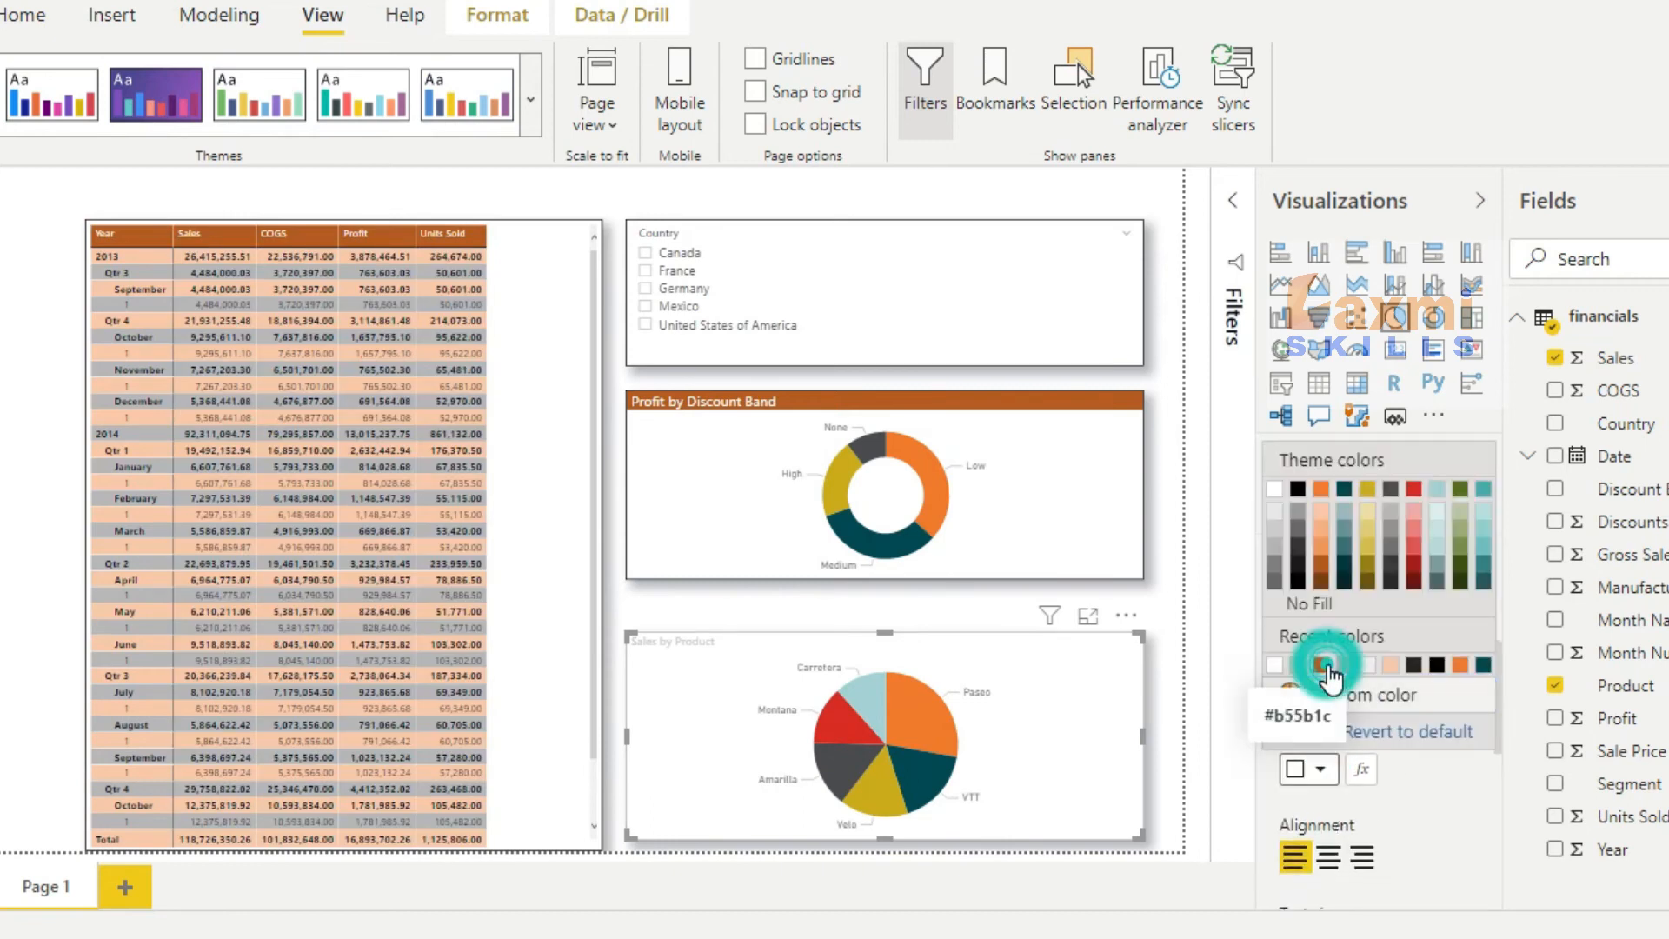
Set the pie chart's title to a white font at 11 pt.
left_click(1321, 680)
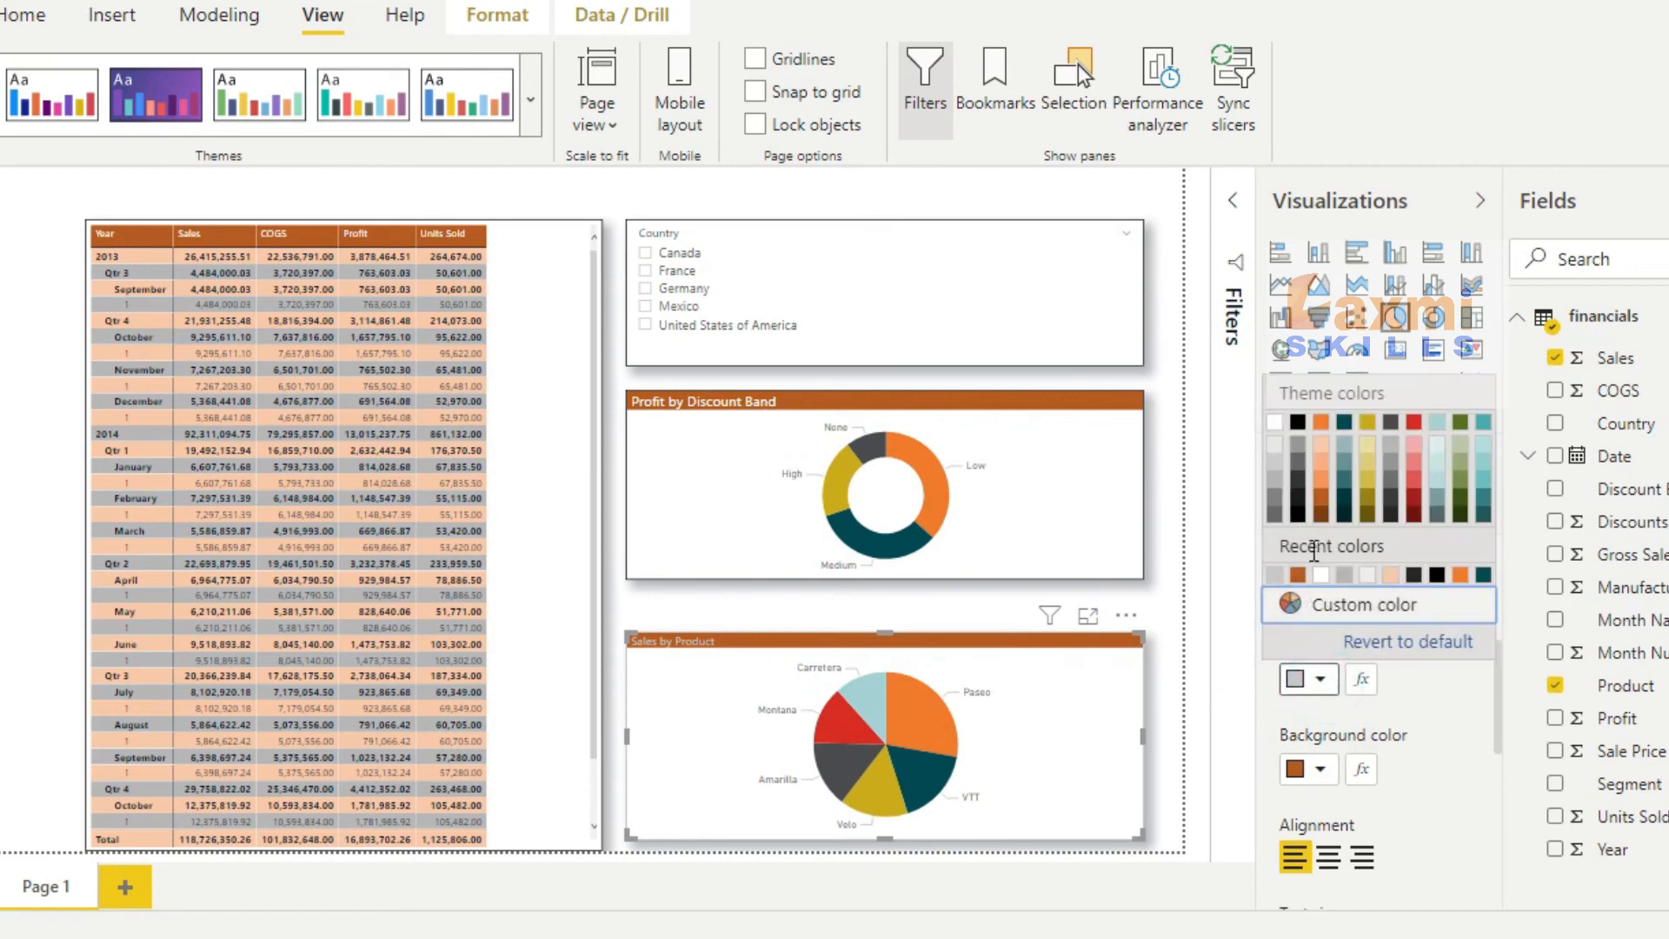
left_click(1320, 576)
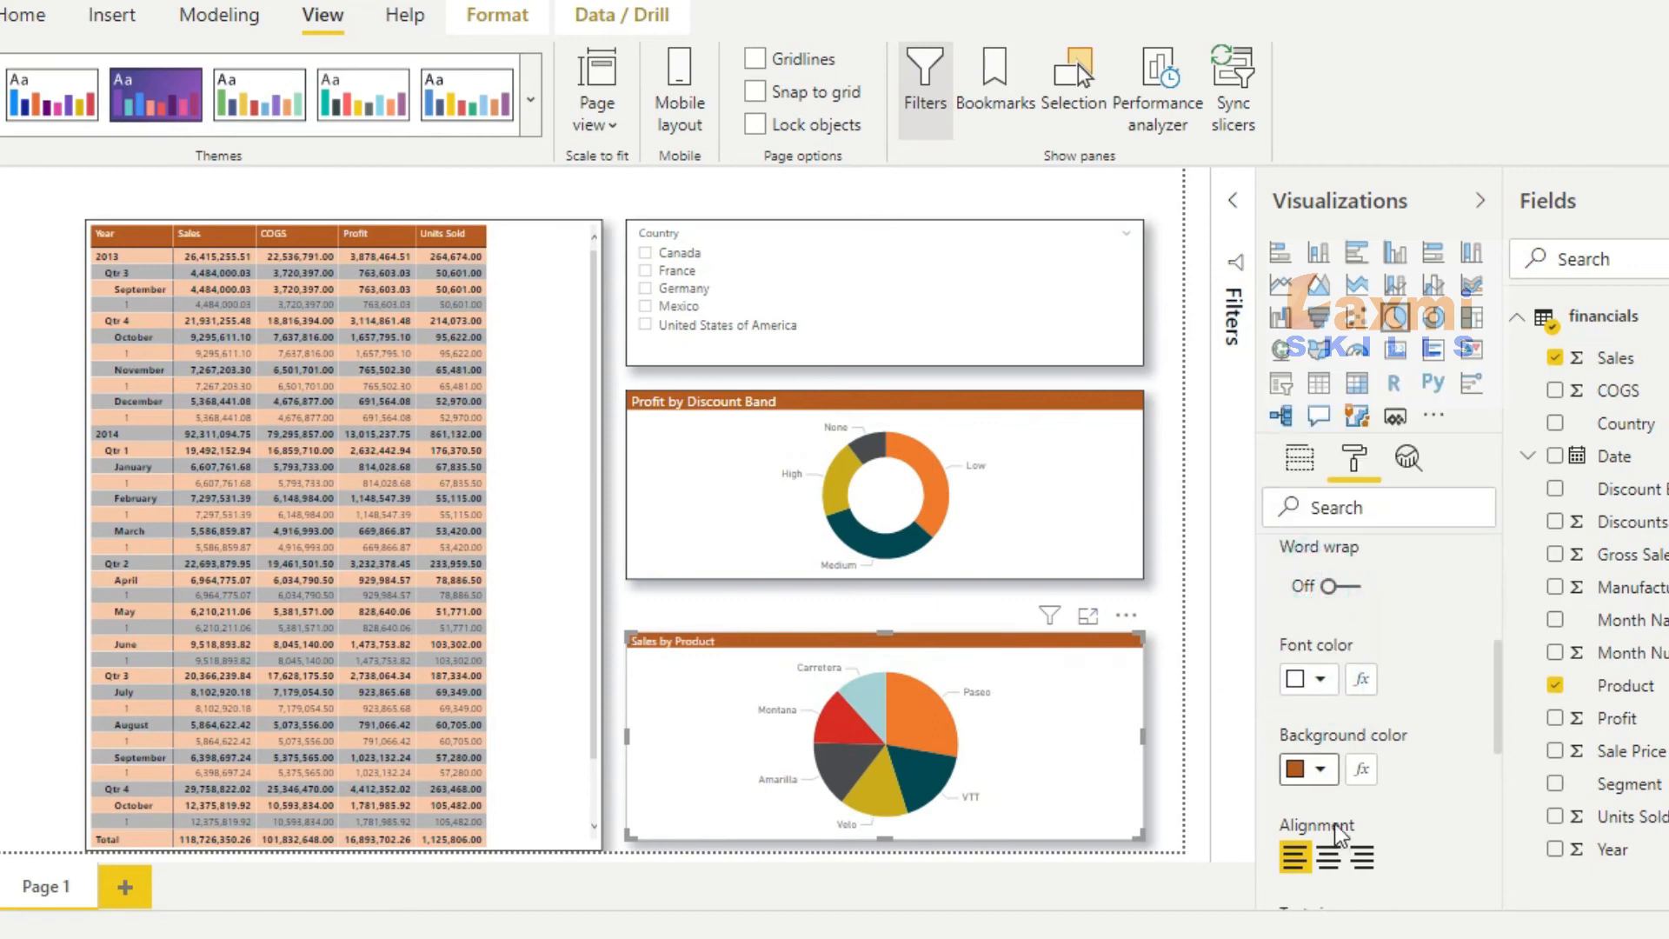
scroll(1339, 837, "down", 3)
scroll(1339, 825, "down", 3)
scroll(1338, 821, "up", 3)
left_click(1354, 804)
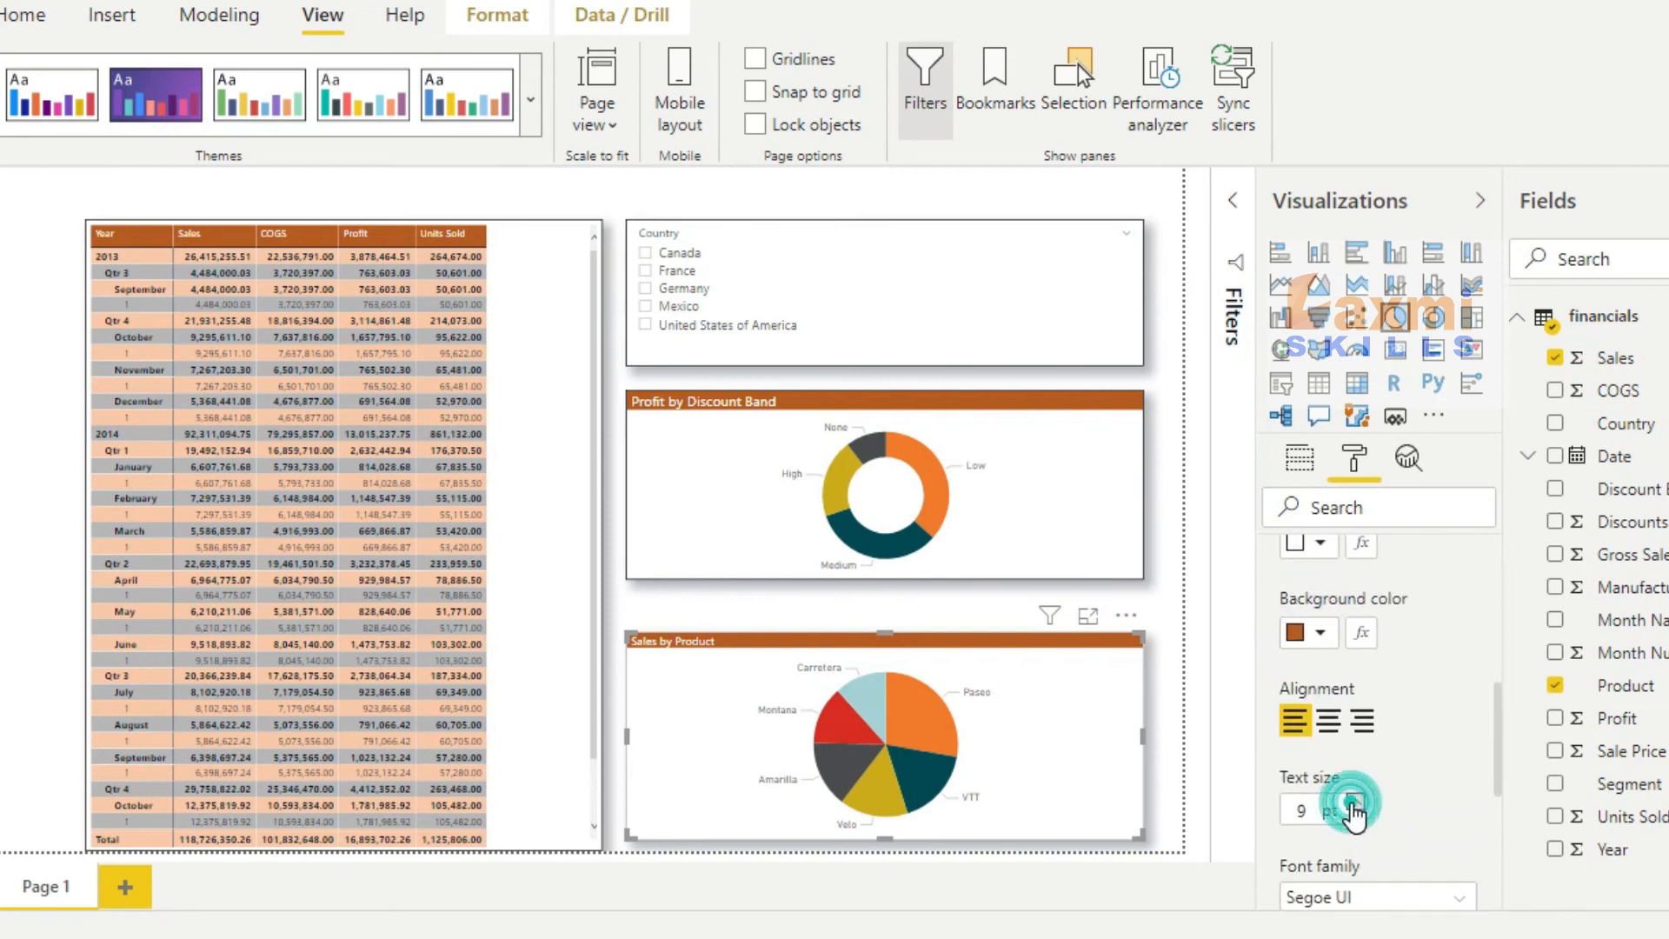
left_click(1354, 804)
Turn on the Country slicer's title and choose the recent dark orange as its background color.
left_click(1053, 339)
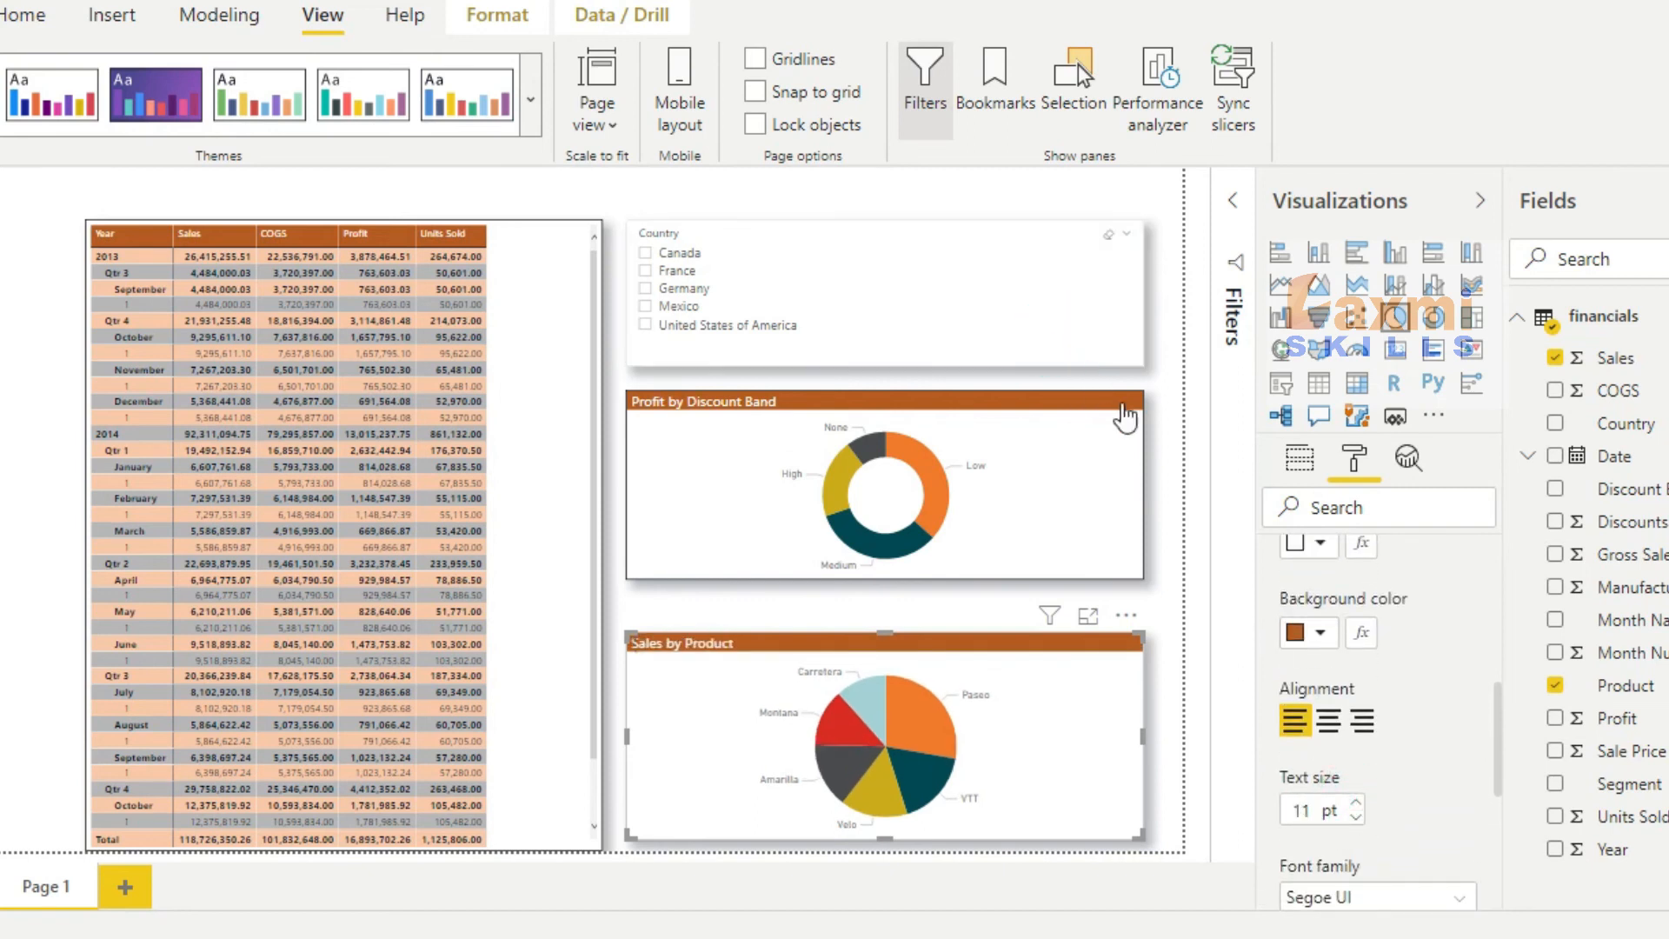
scroll(1304, 690, "down", 1)
scroll(1304, 690, "up", 1)
left_click(1430, 635)
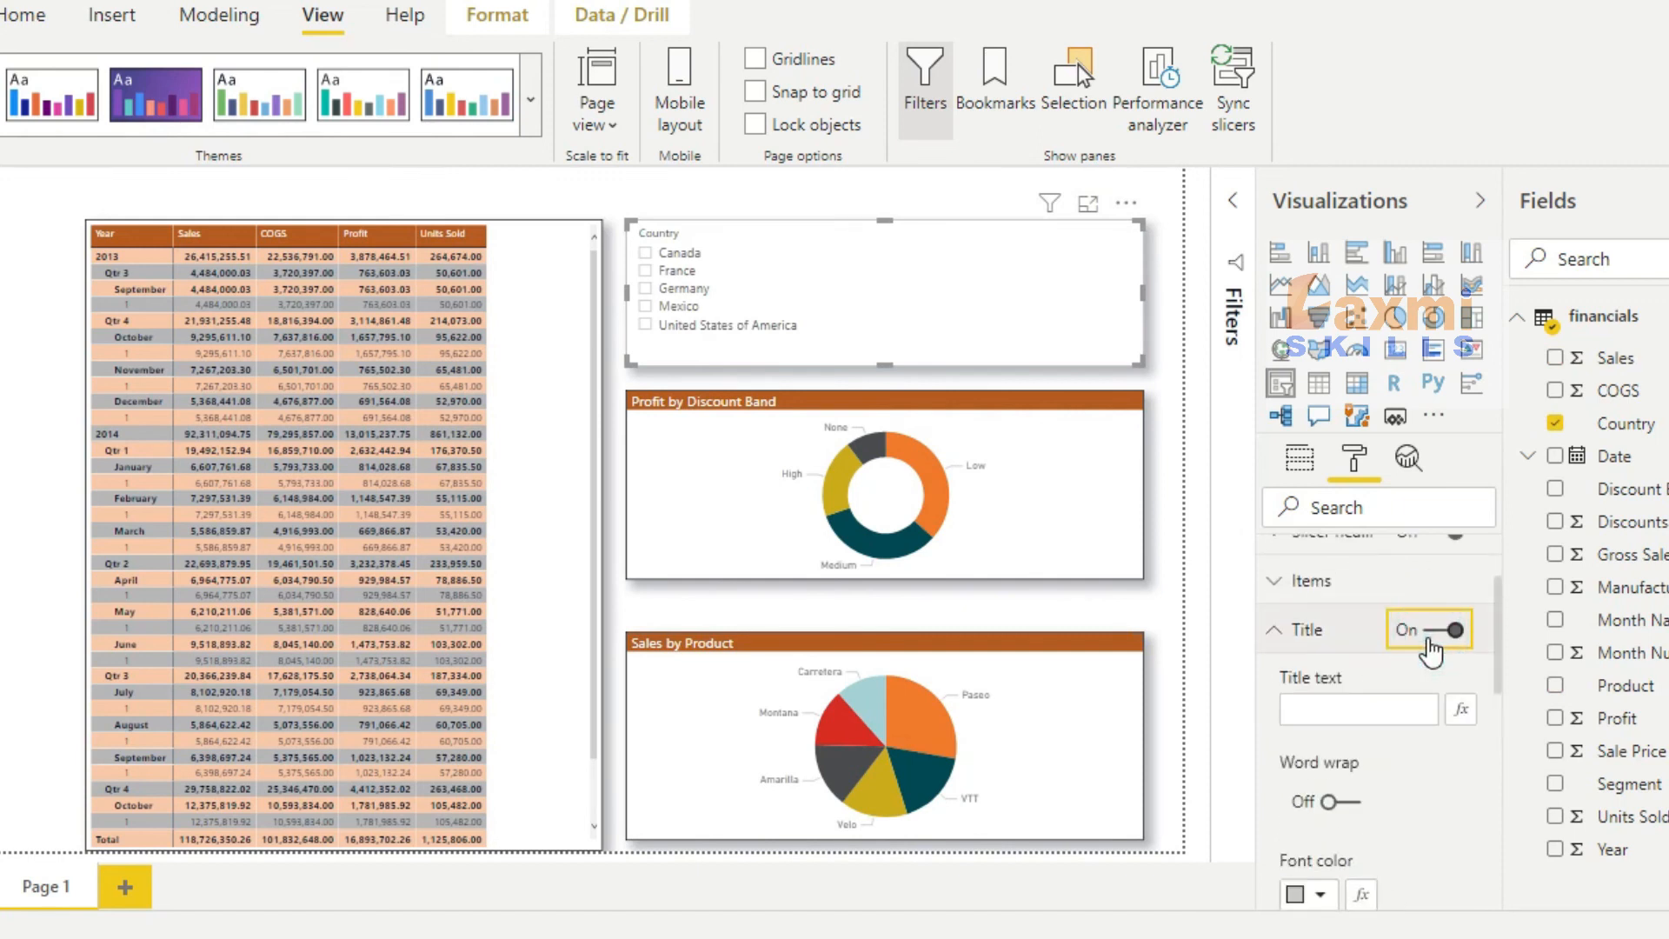
scroll(1344, 720, "down", 3)
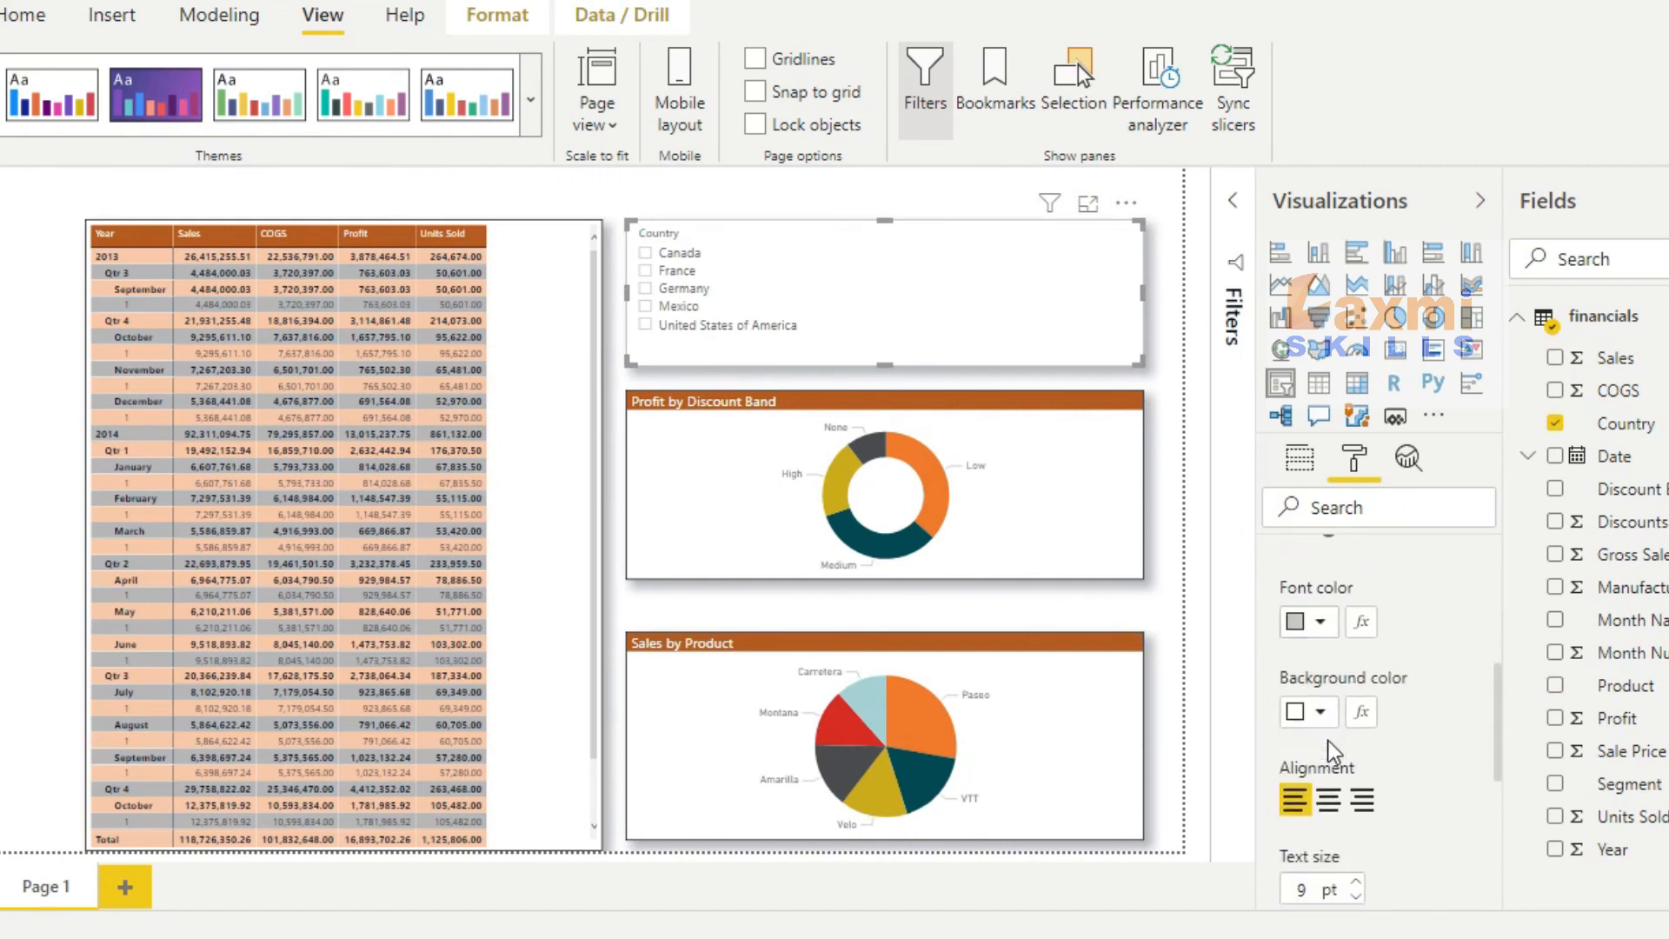
left_click(1320, 715)
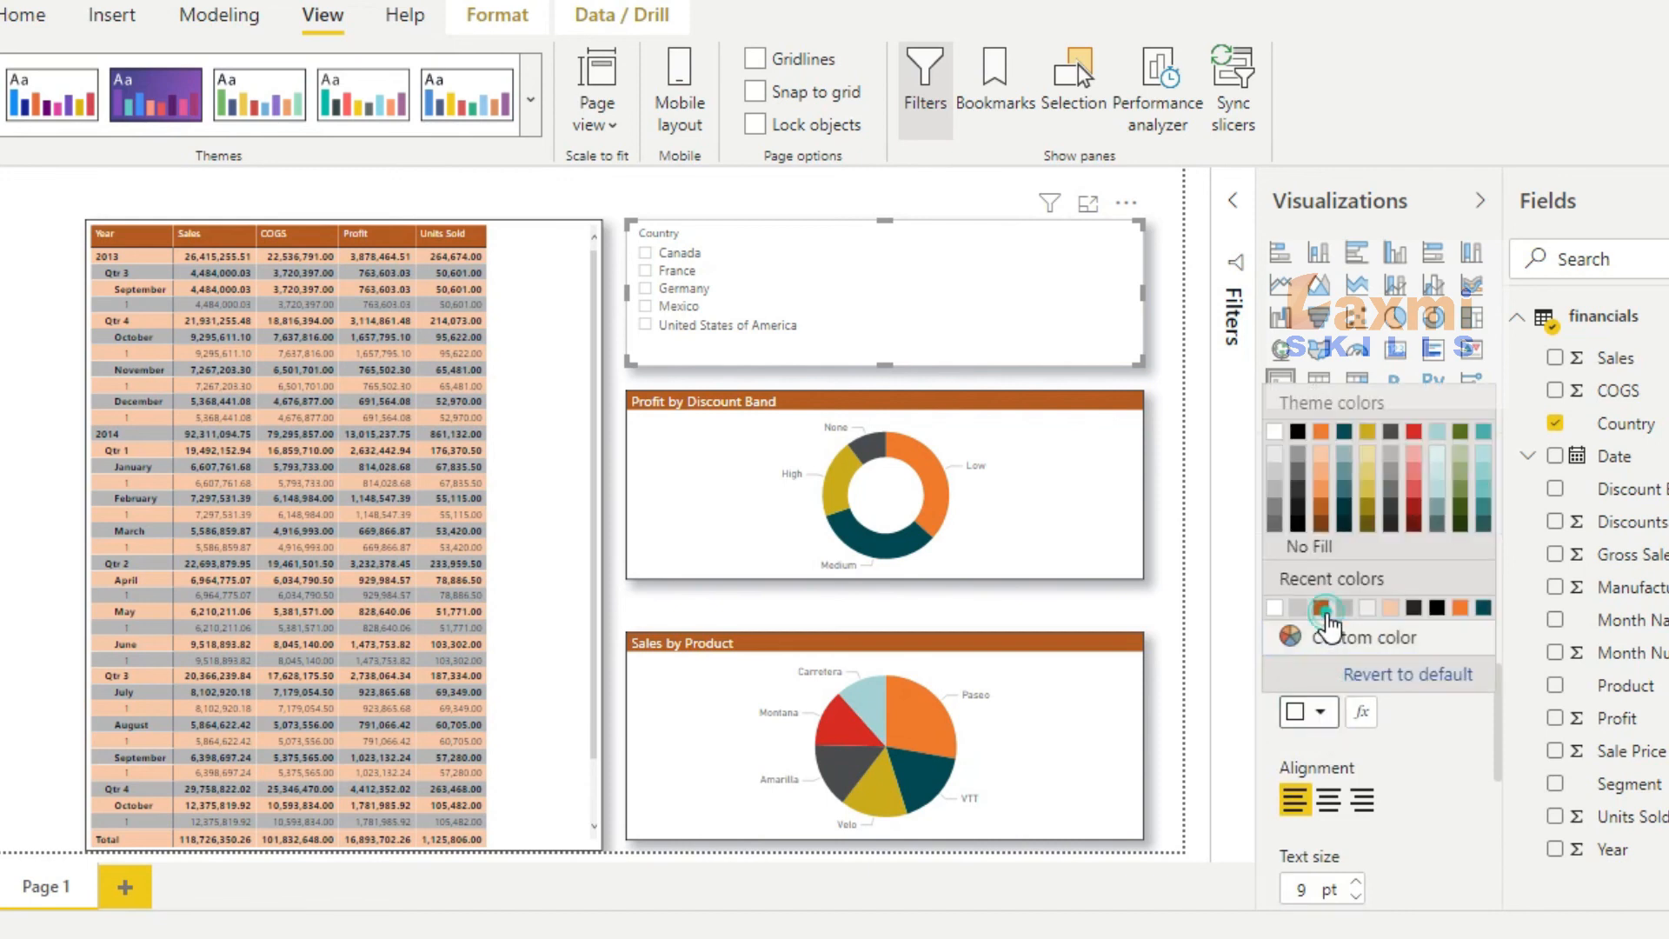
left_click(1320, 608)
Set the Country slicer's title to a white font at 11 pt.
left_click(1321, 621)
left_click(1321, 519)
left_click(1356, 884)
scroll(1355, 847, "down", 3)
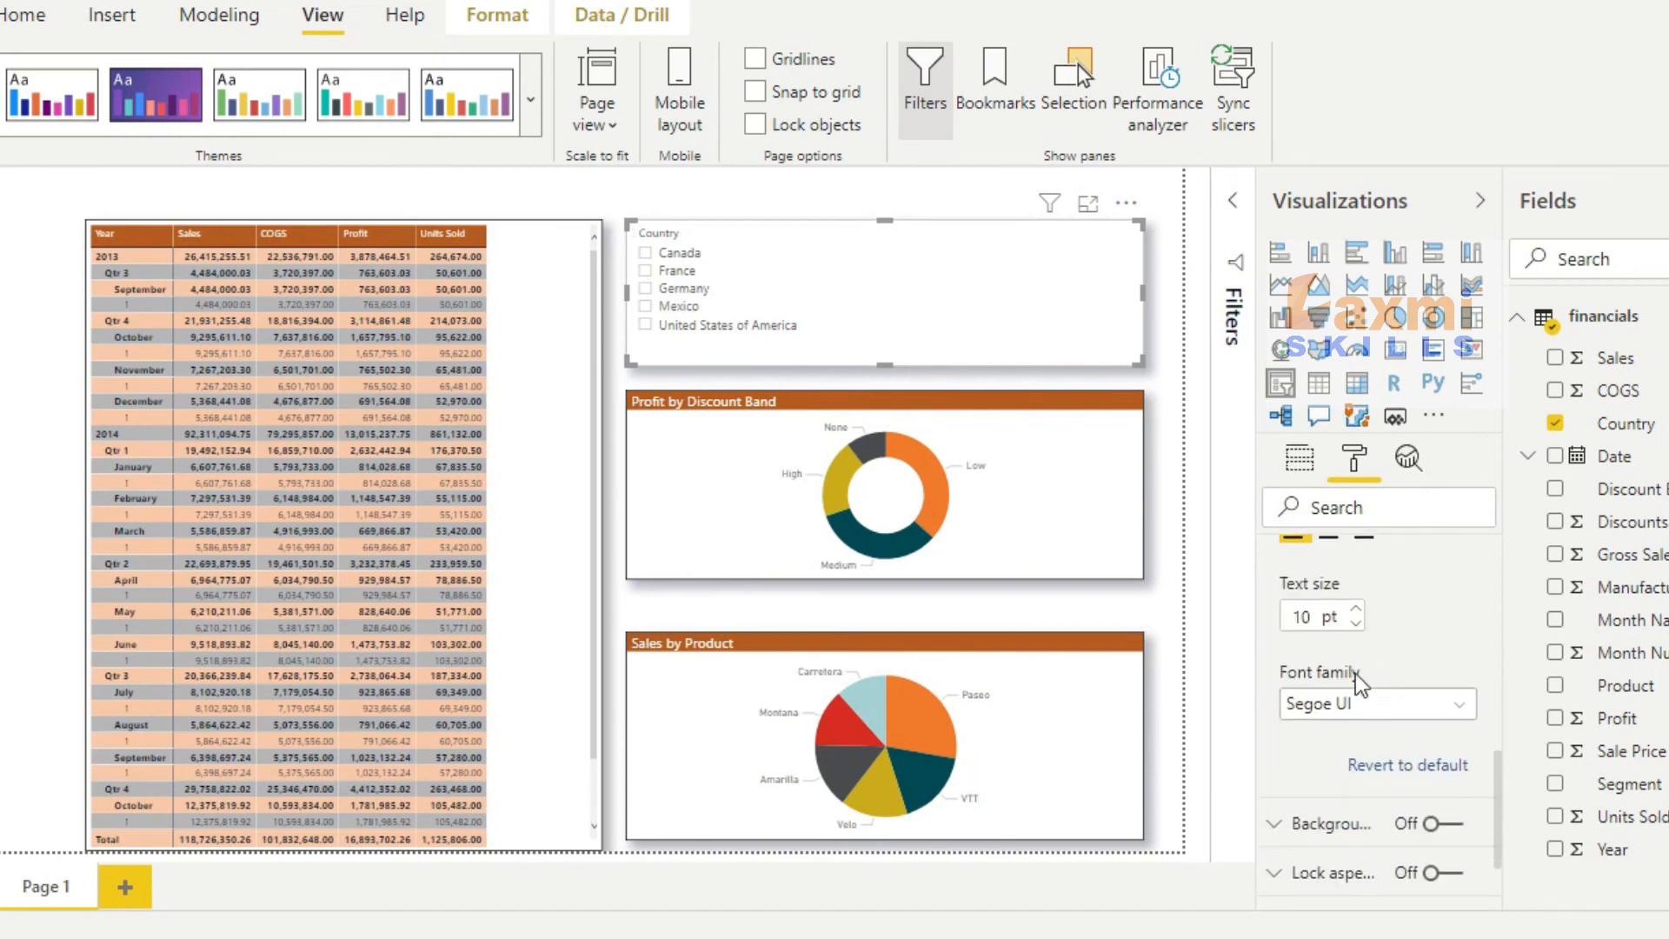
left_click(1355, 610)
Filter the report with the Country slicer by Canada, France, Germany, Mexico and United States of America in turn.
left_click(645, 254)
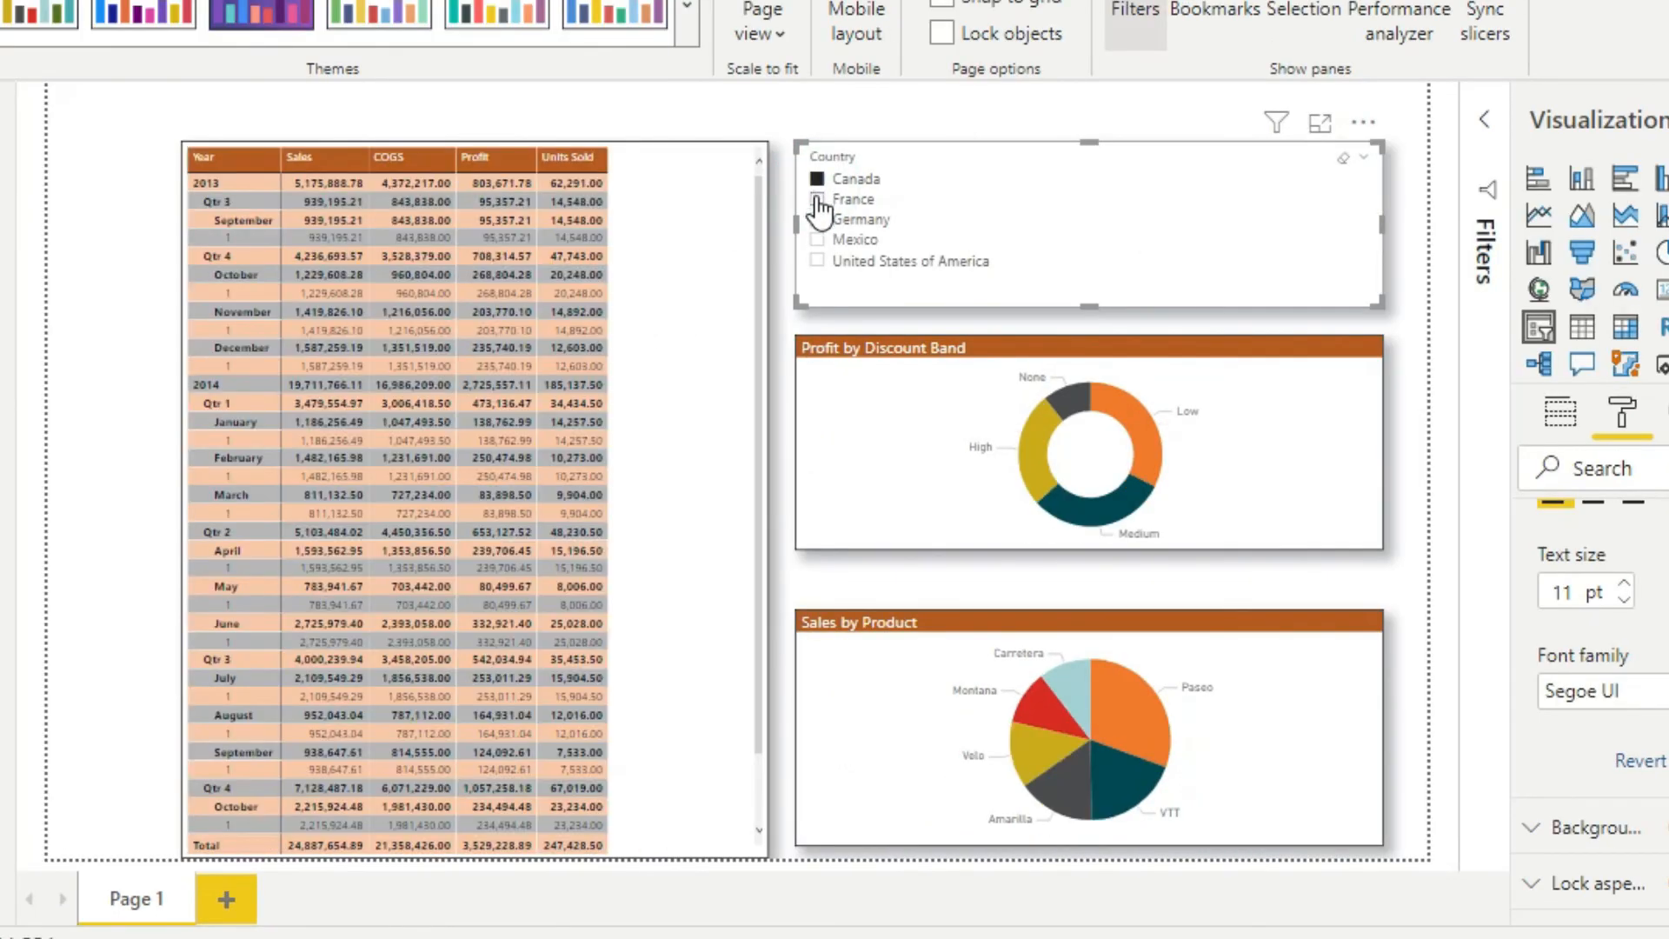
left_click(818, 200)
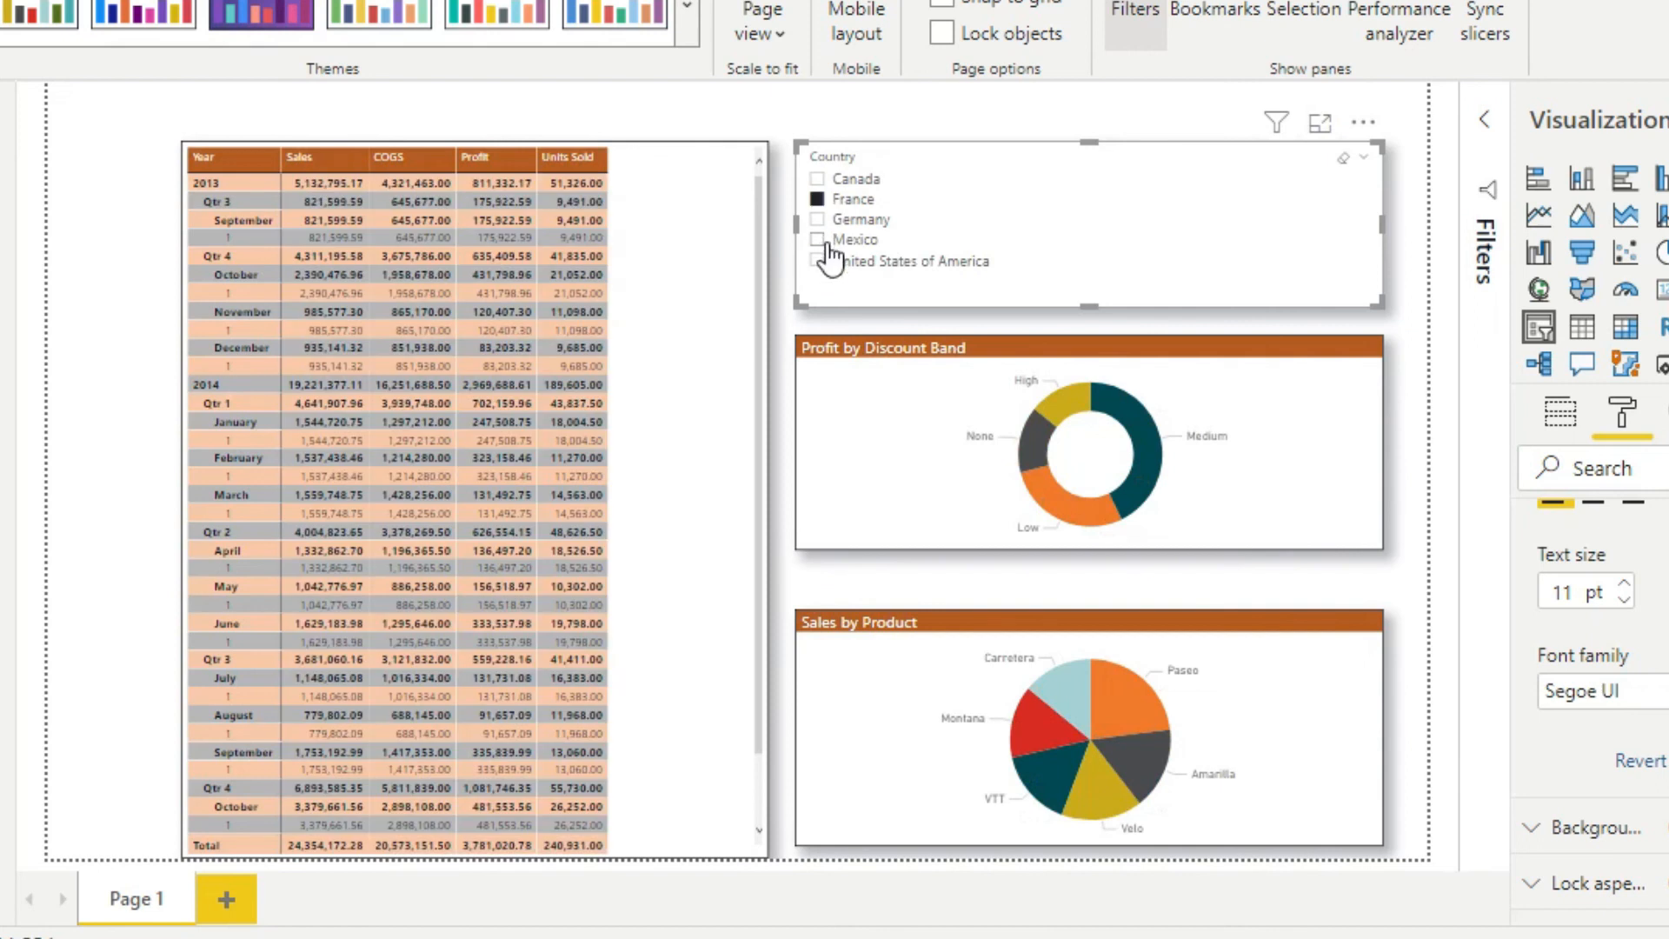
left_click(817, 219)
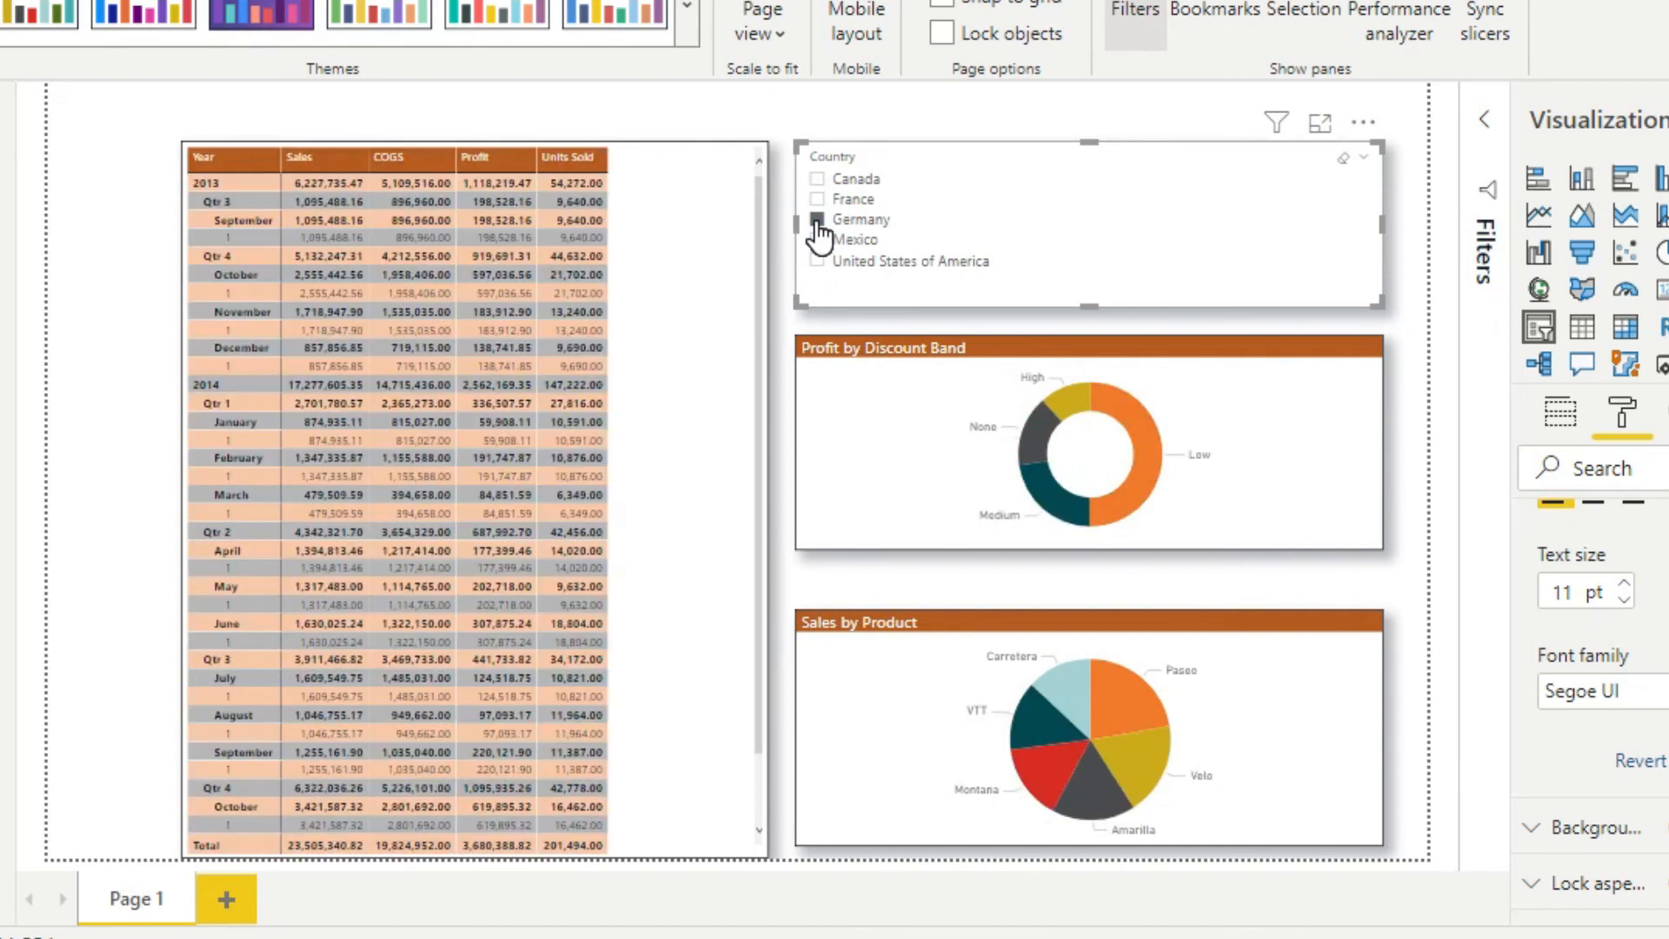
left_click(817, 240)
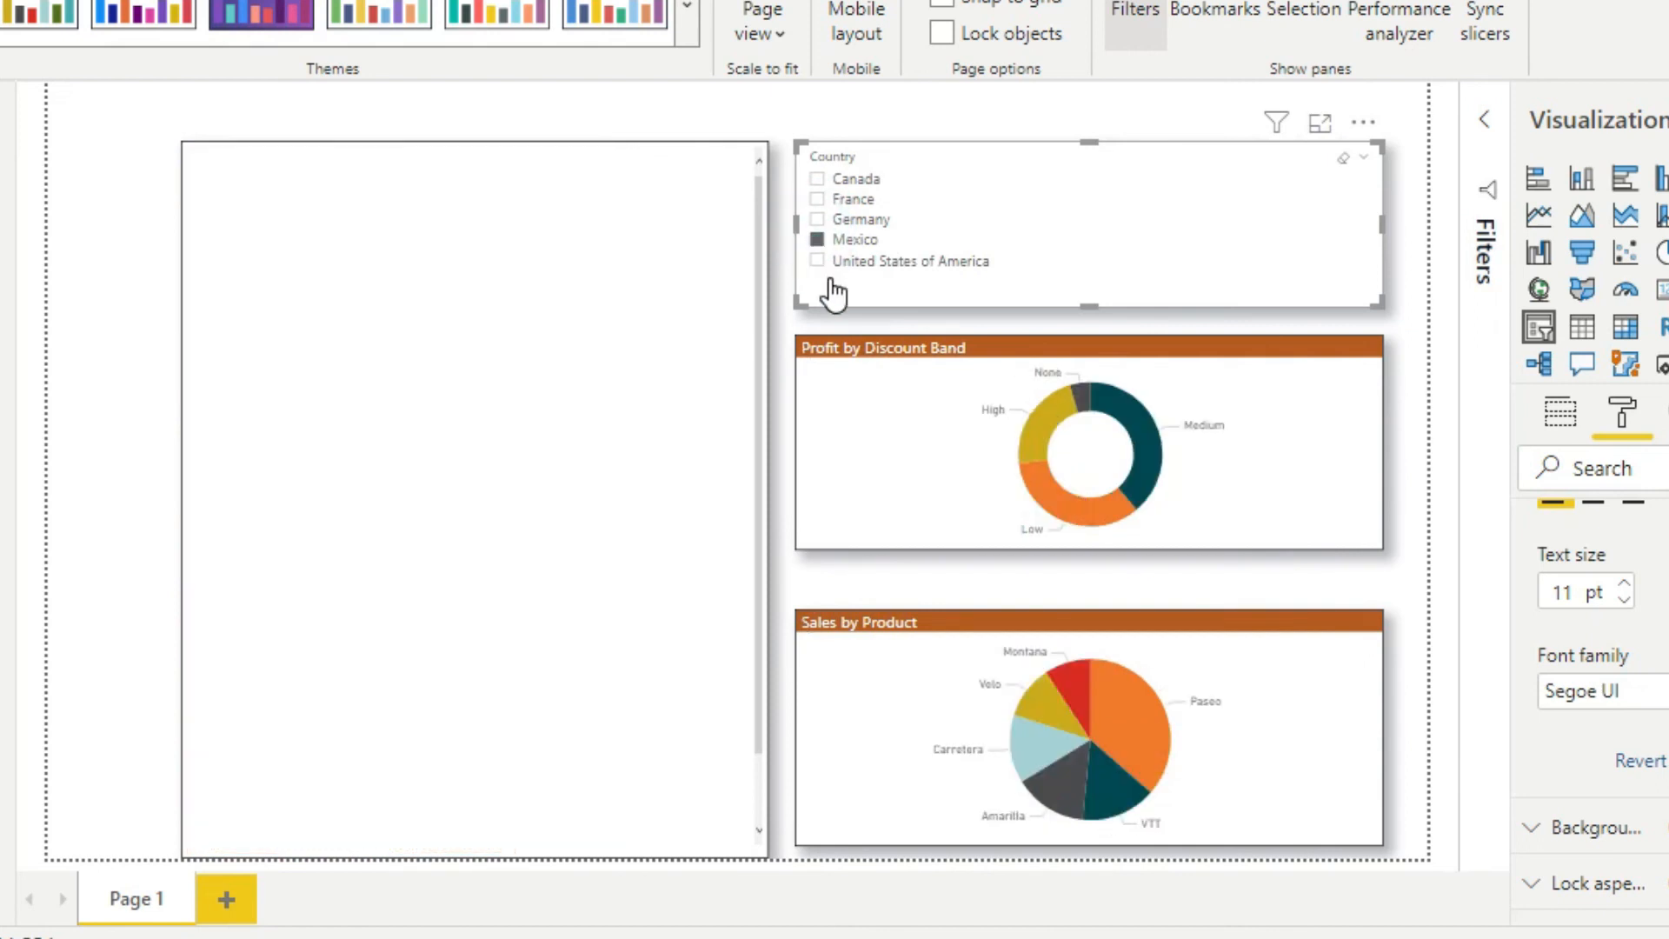
left_click(816, 260)
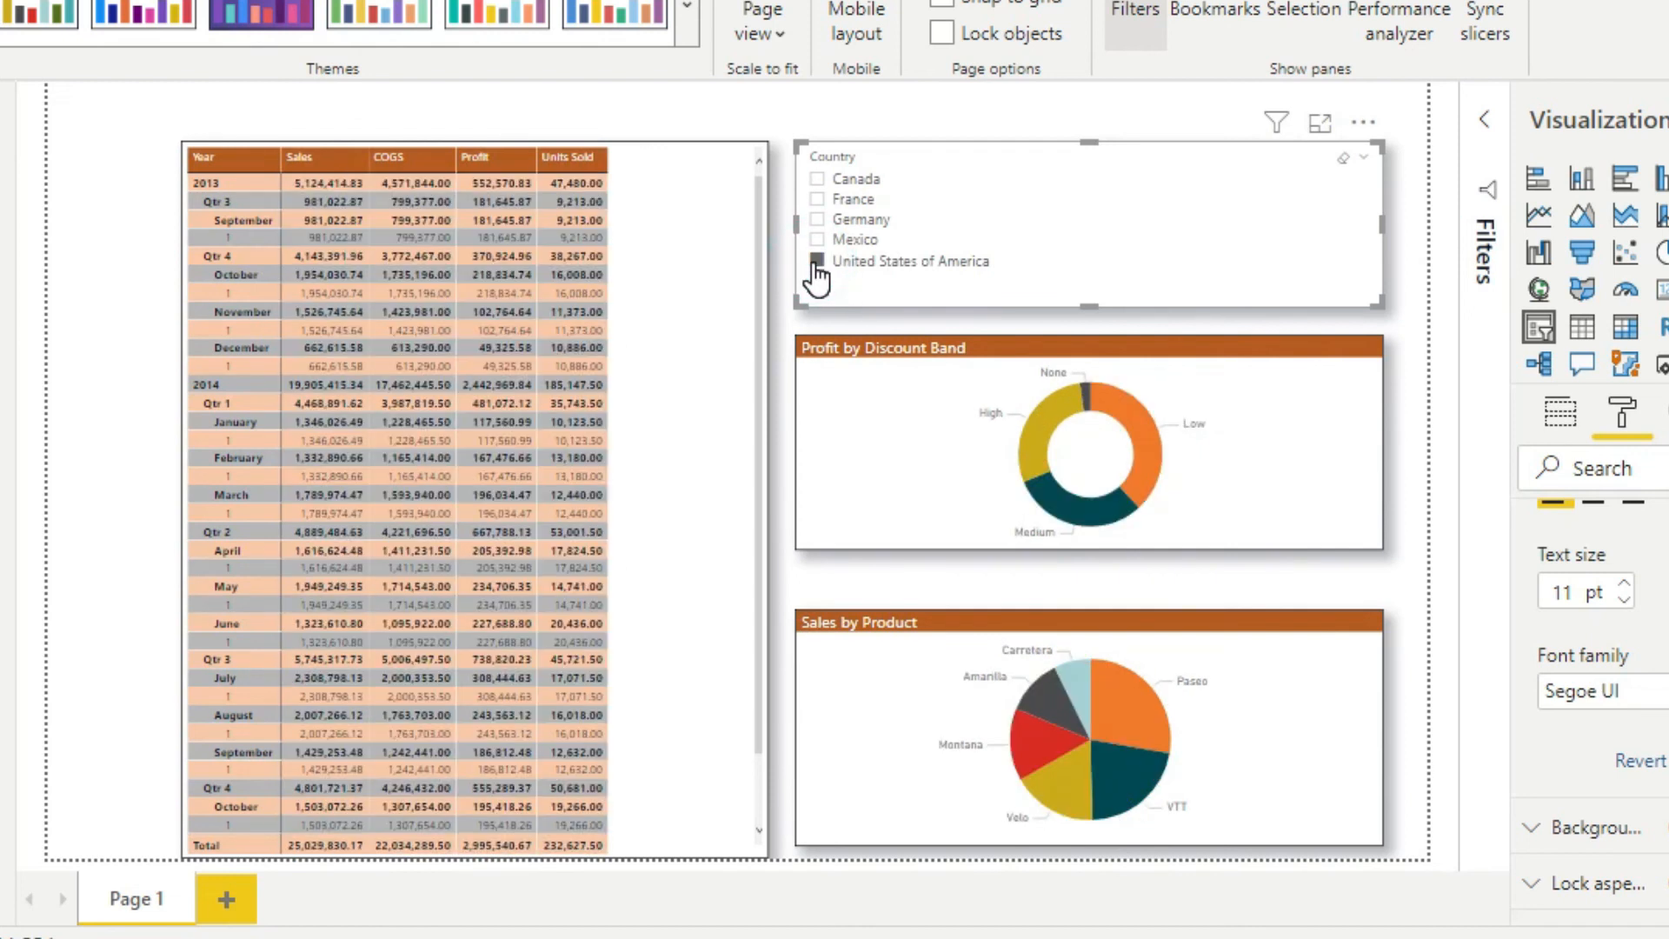